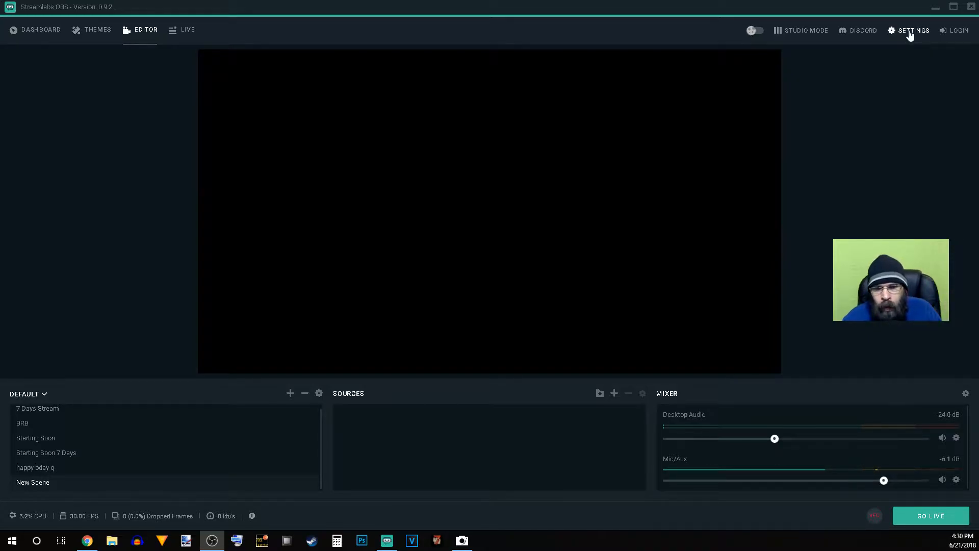
Step: Log in with the Twitch account, authorize Streamlabs to use it, and accept the scene collections import
left_click(958, 32)
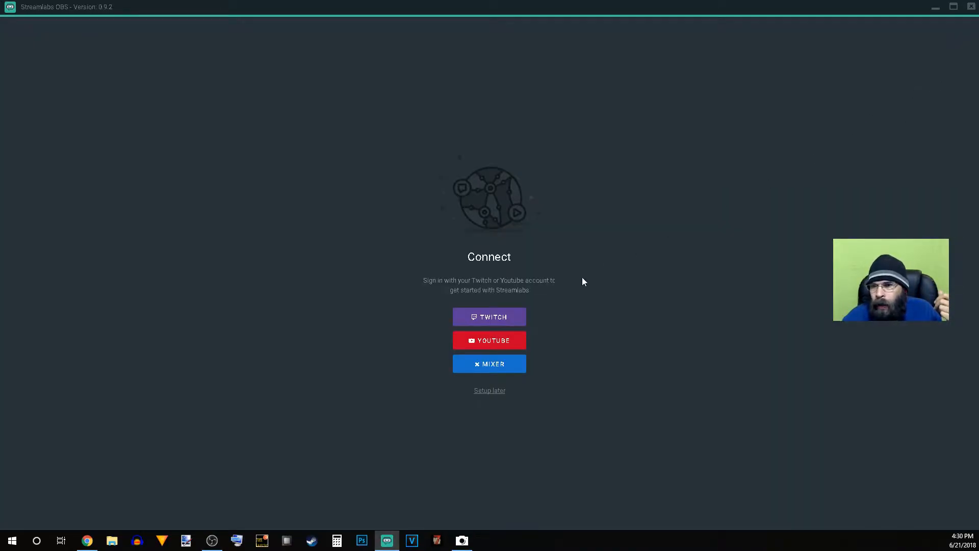
left_click(516, 319)
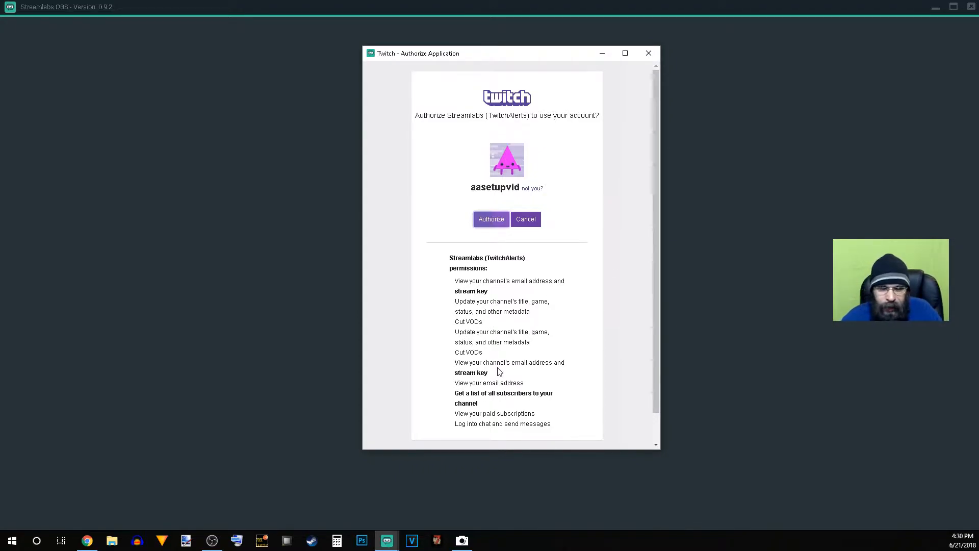
left_click(504, 228)
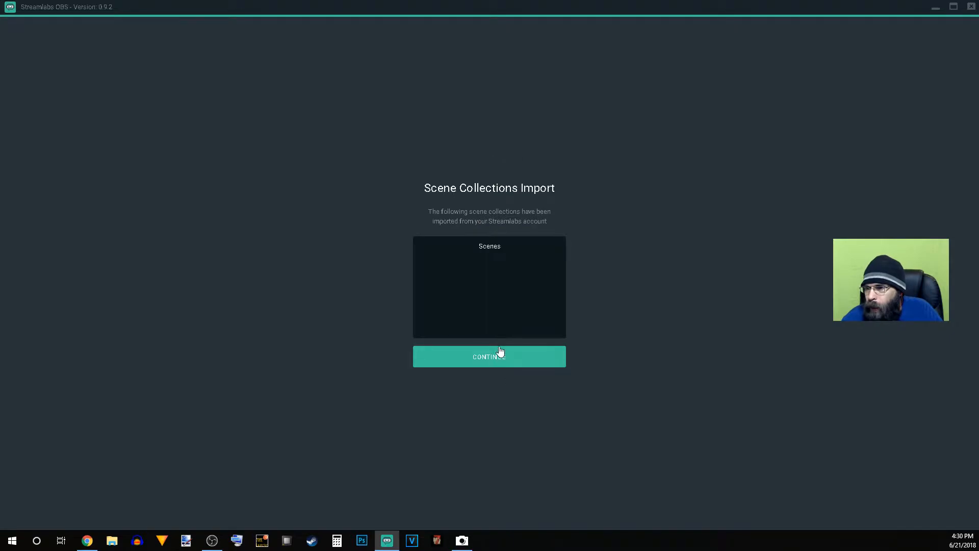
left_click(497, 365)
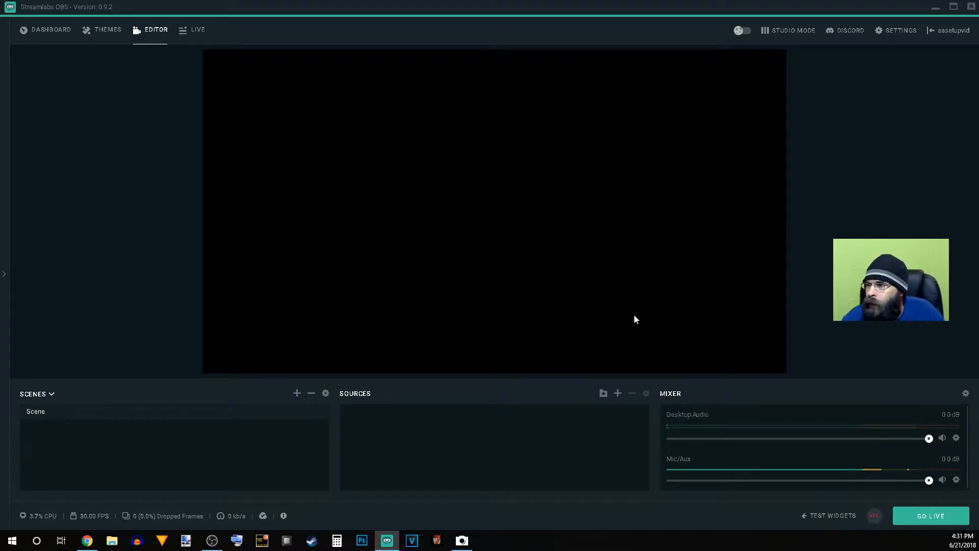
Step: Switch to Twitch in Chrome and open the channel settings from the dashboard, dismissing the video extensions notice
mouse_move(85, 547)
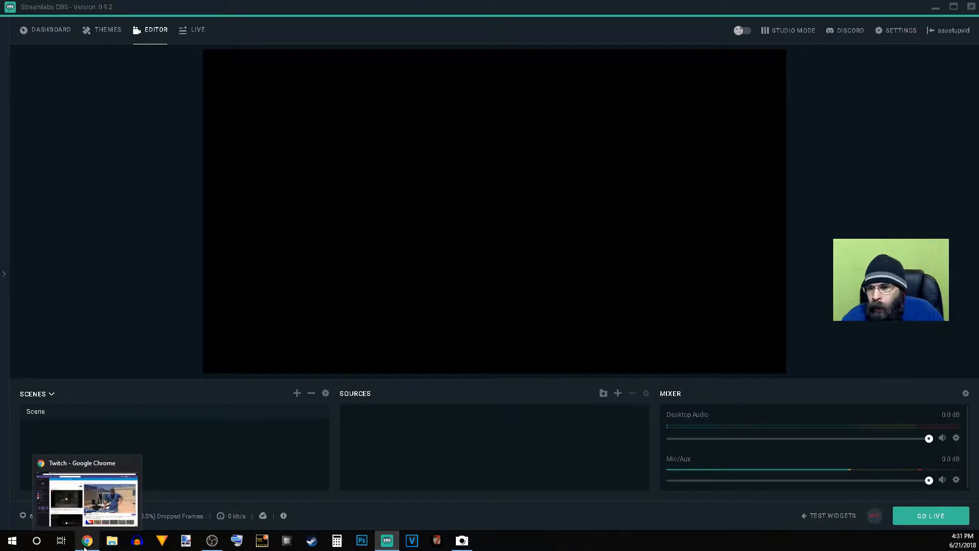
left_click(125, 499)
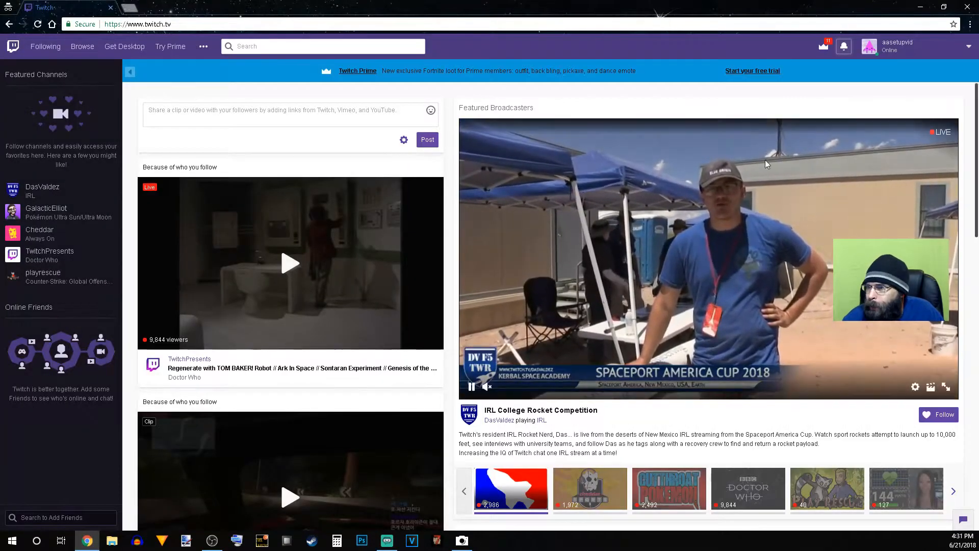
left_click(897, 45)
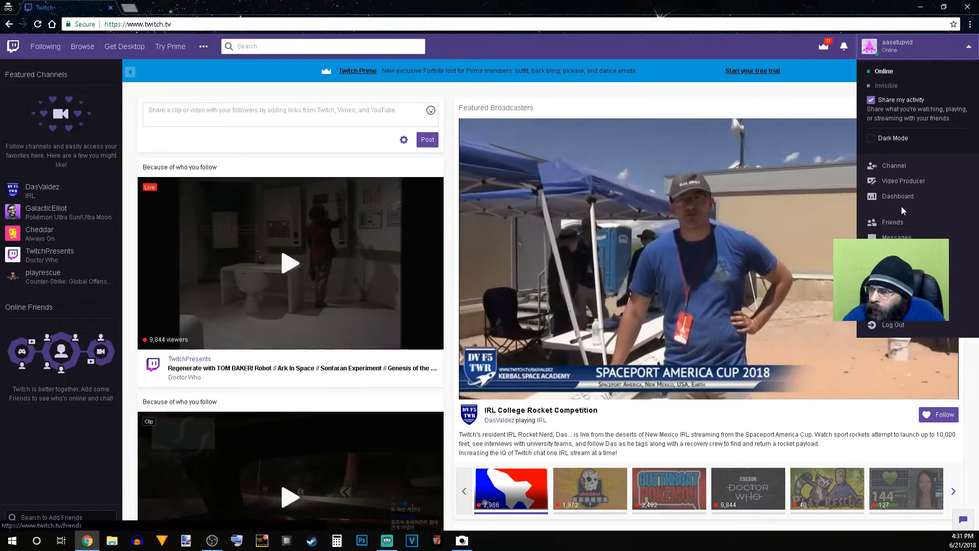
left_click(903, 202)
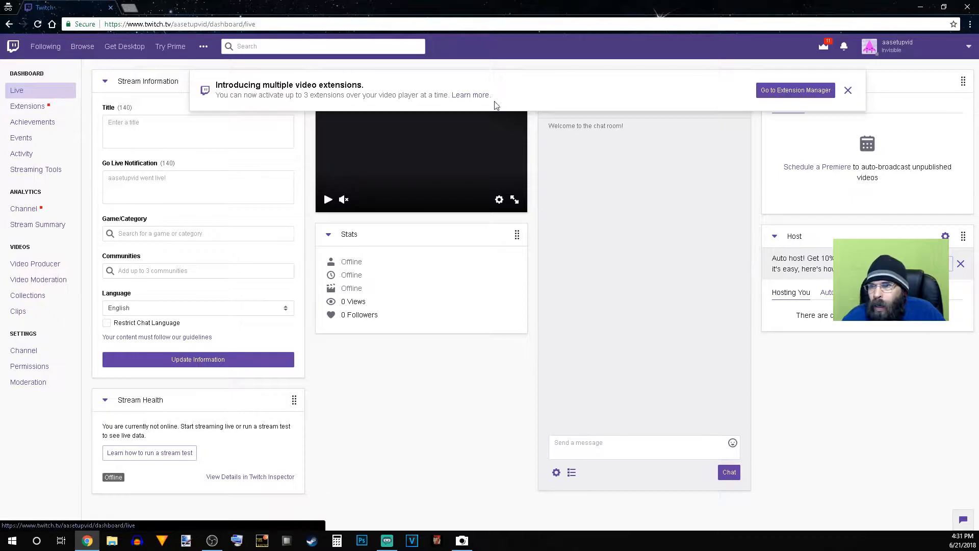
left_click(849, 91)
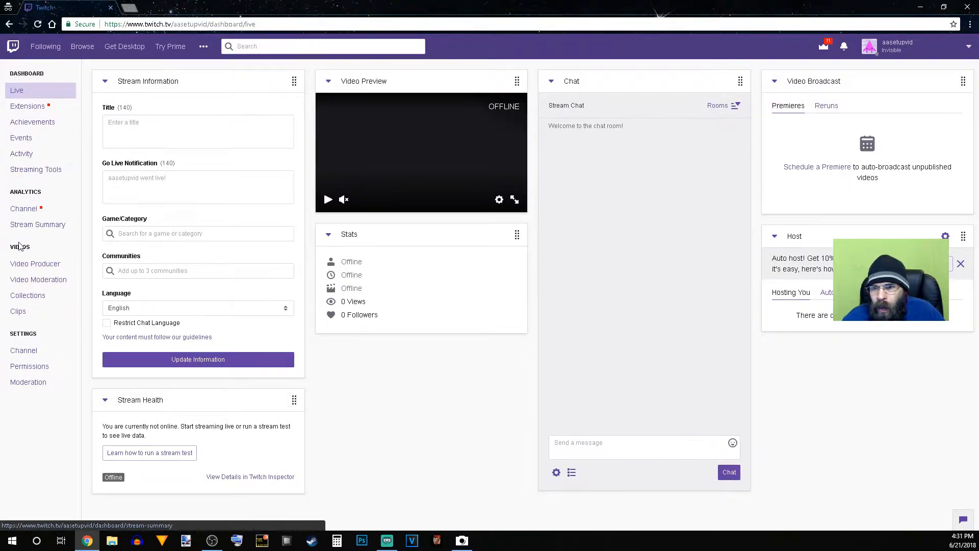
left_click(34, 352)
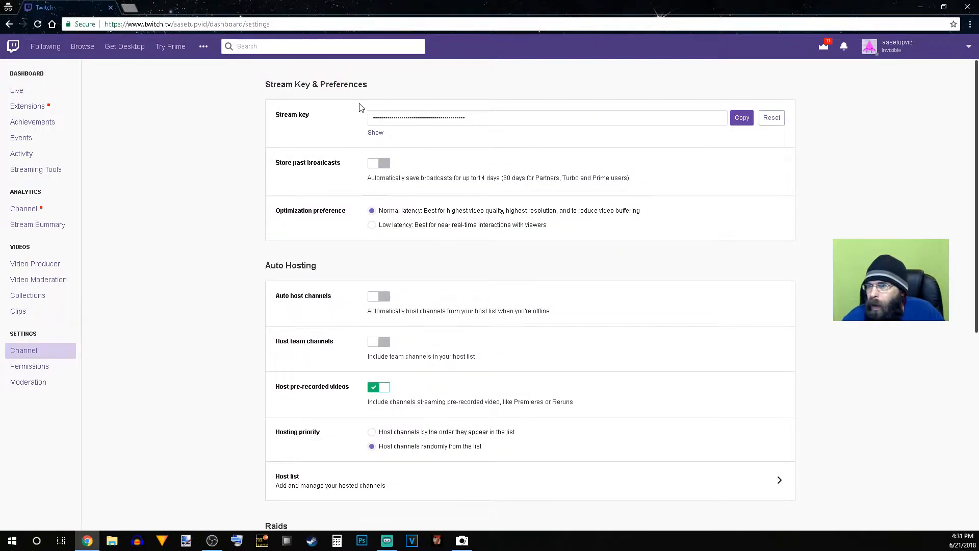
Step: Reveal the Twitch channel's stream key, copy it and hide it again
left_click(517, 121)
double_click(517, 121)
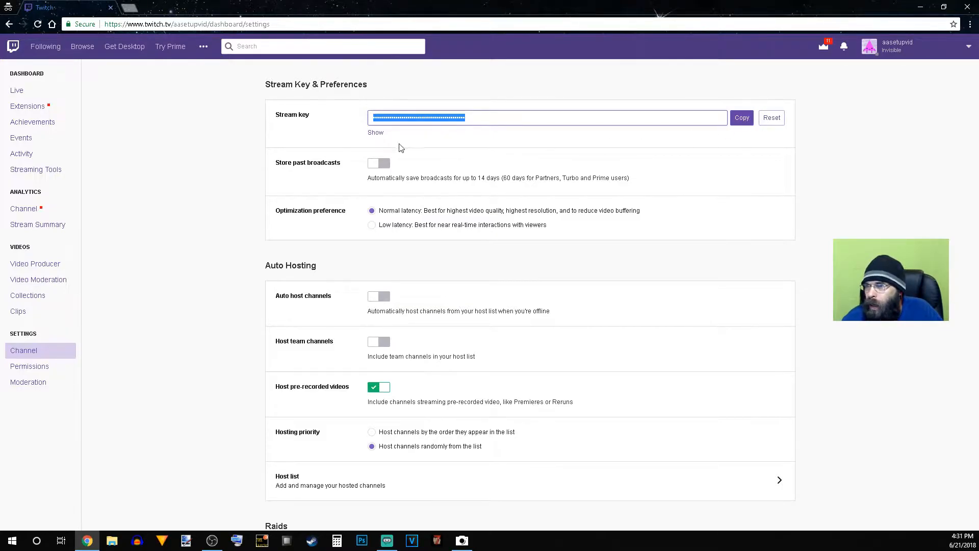
left_click(375, 132)
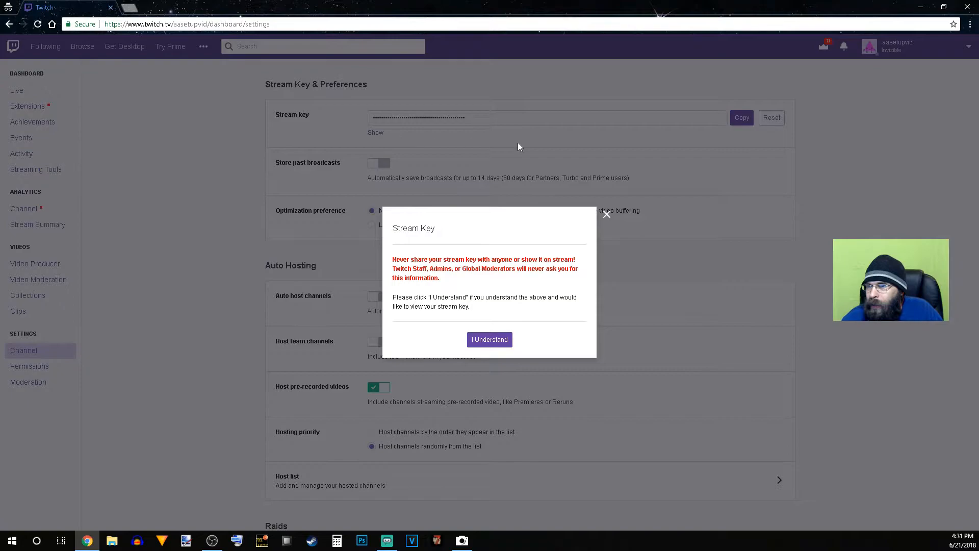
left_click(486, 342)
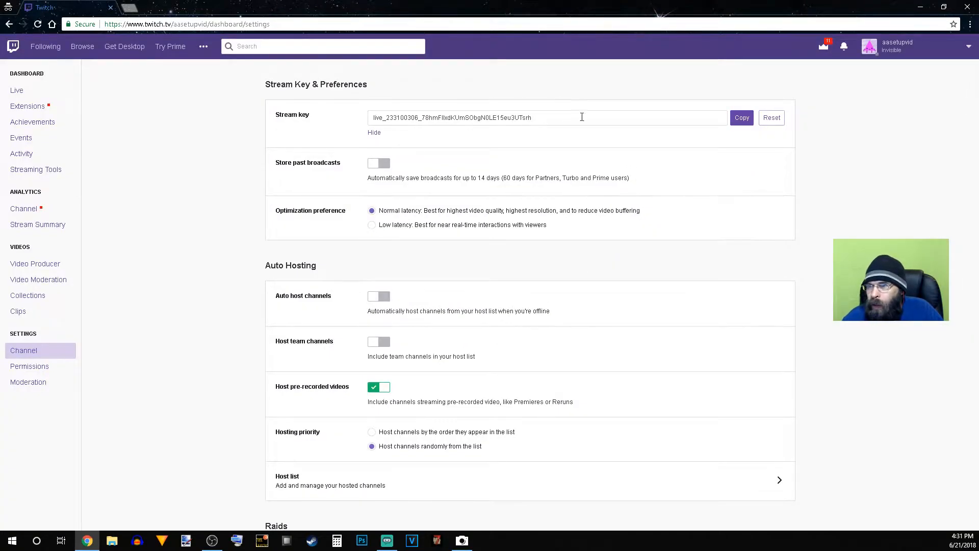
double_click(542, 115)
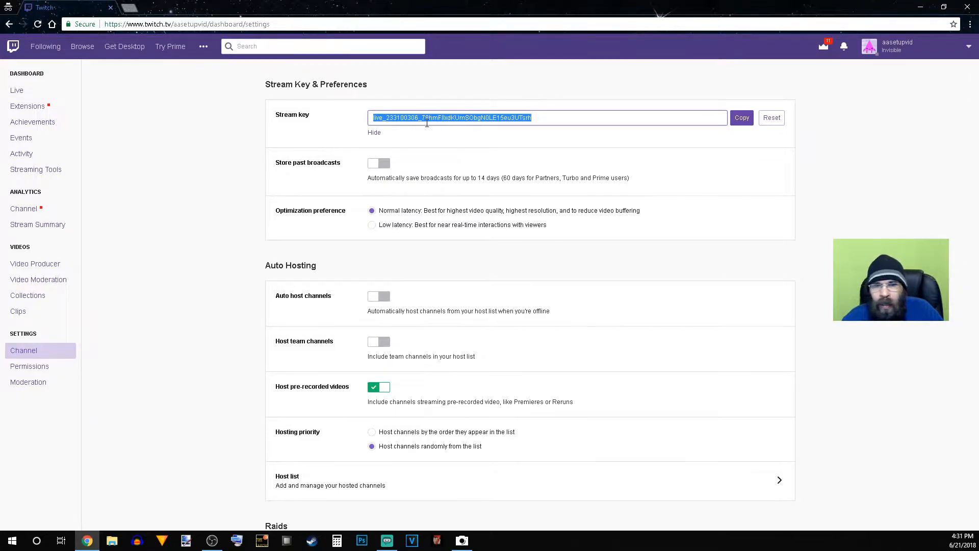
left_click(741, 117)
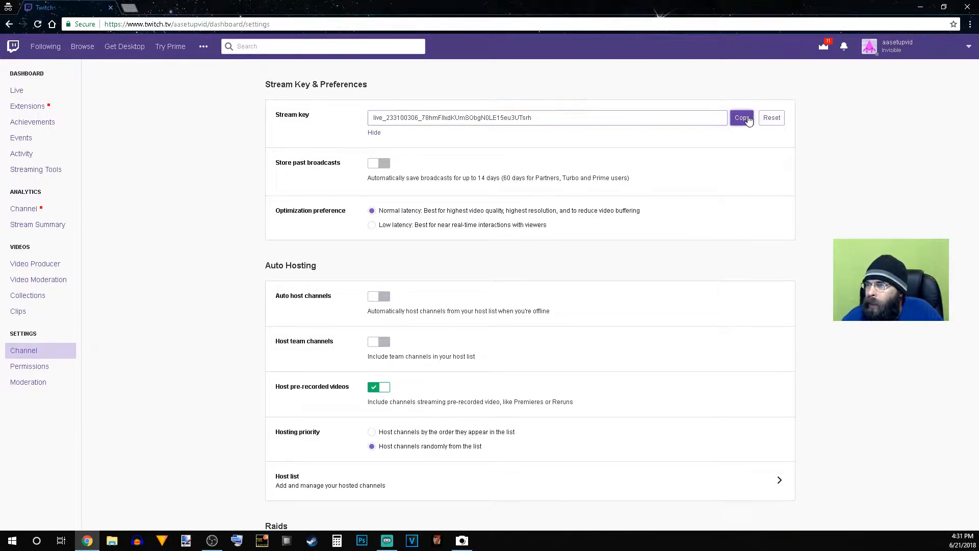
left_click(375, 133)
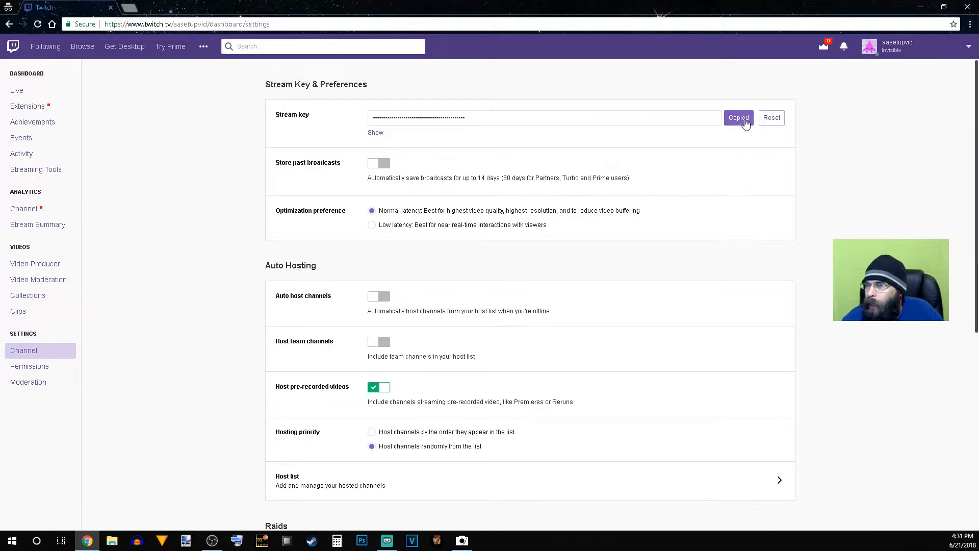
Step: Reset the Twitch stream key and select the hidden replacement key in its field
left_click(773, 121)
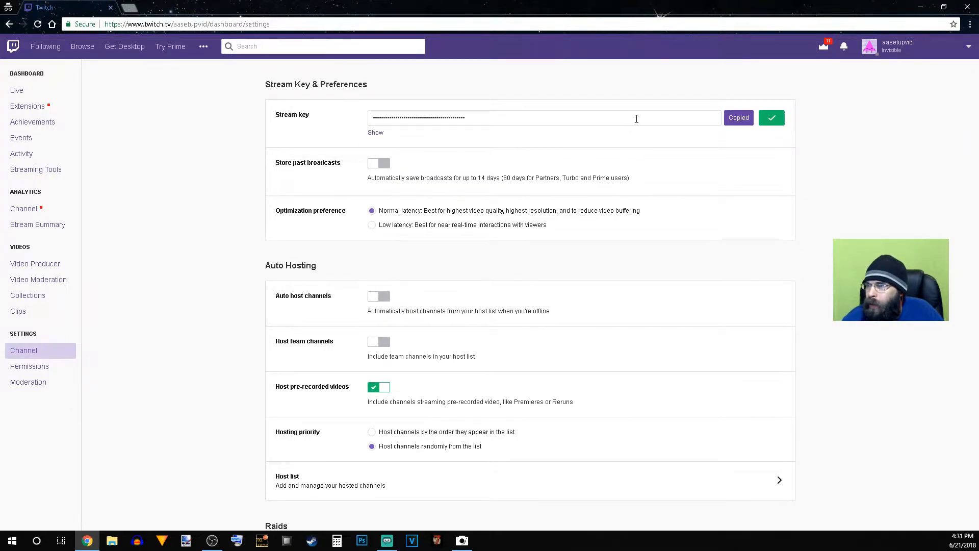
left_click_drag(636, 119, 358, 129)
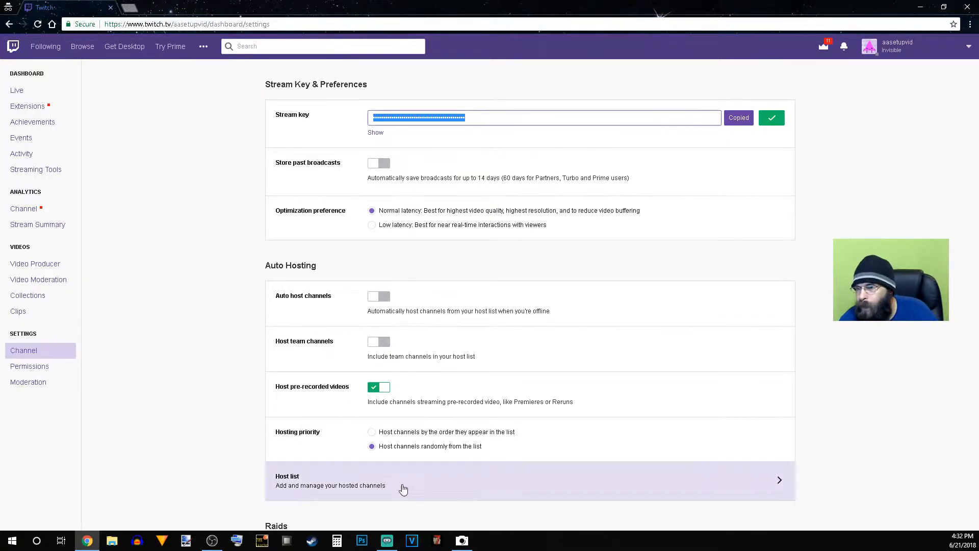
Step: Switch to Streamlabs OBS, replace the stream key in the Stream settings with the copied key, and close the settings window
mouse_move(386, 545)
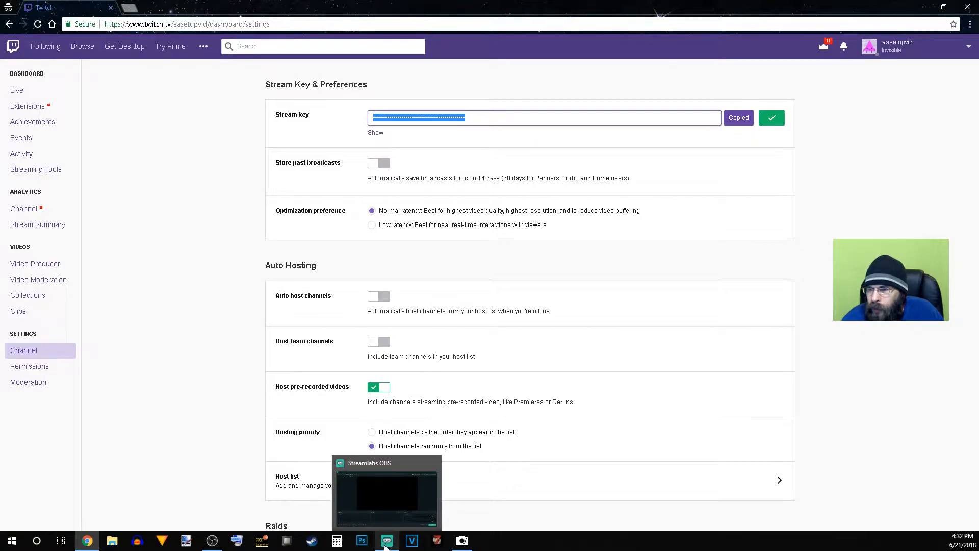
left_click(386, 546)
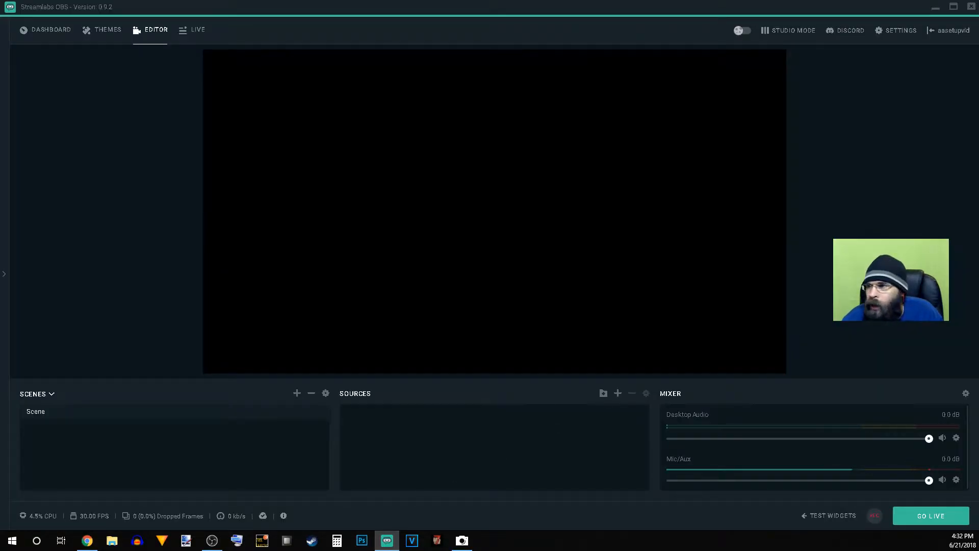
left_click(900, 32)
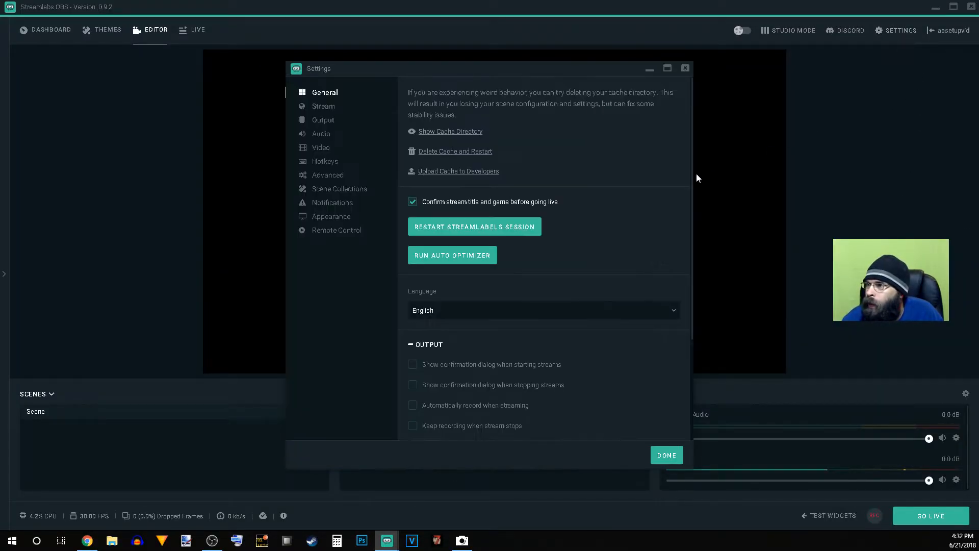
left_click(325, 110)
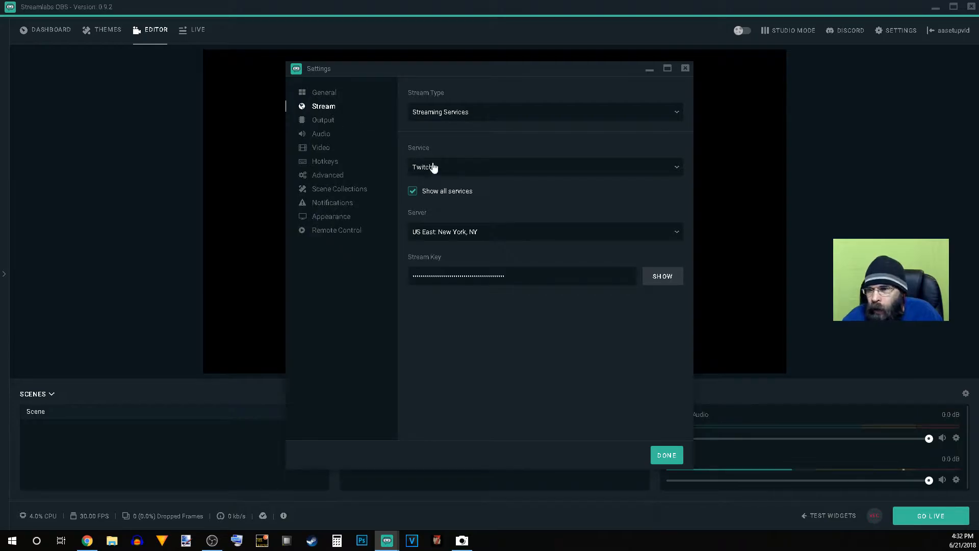
left_click(506, 276)
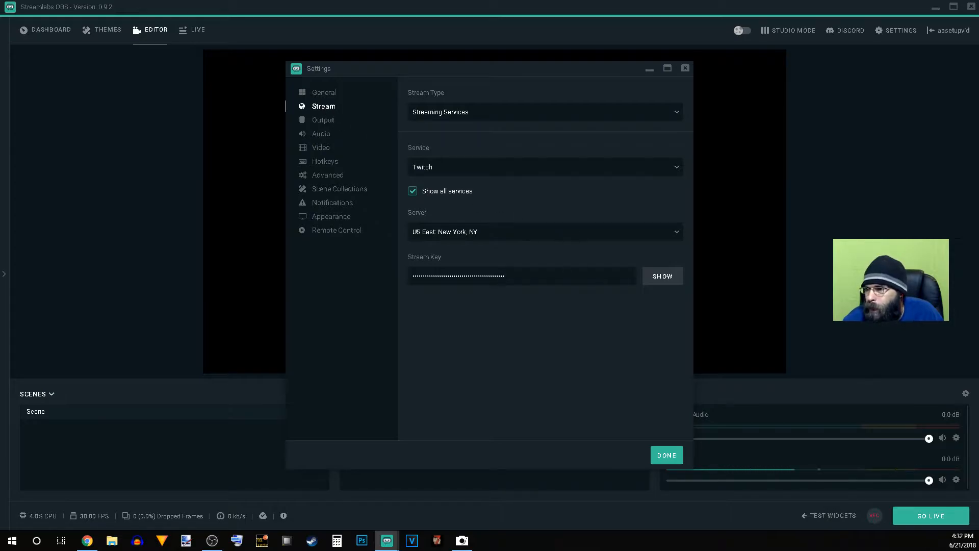
left_click_drag(535, 283, 289, 271)
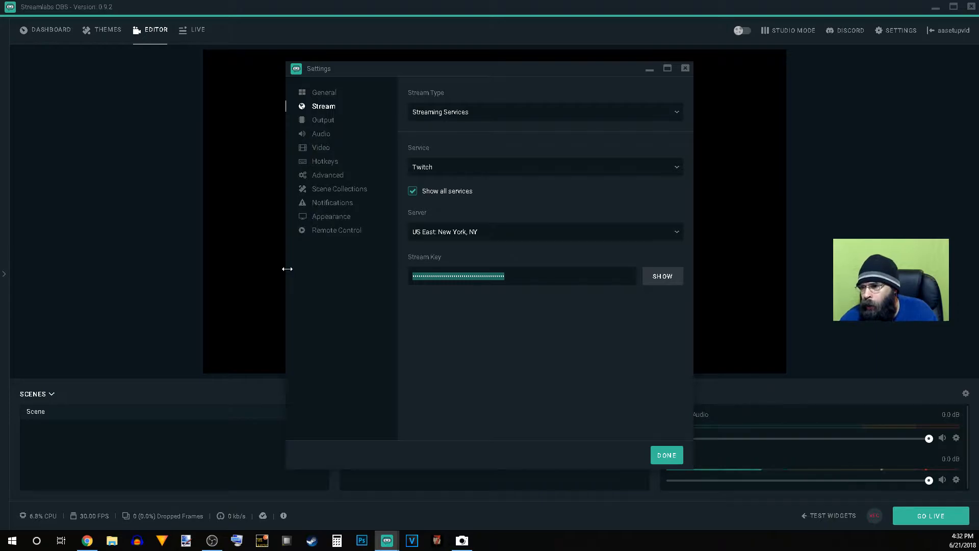
key("ctrl+v")
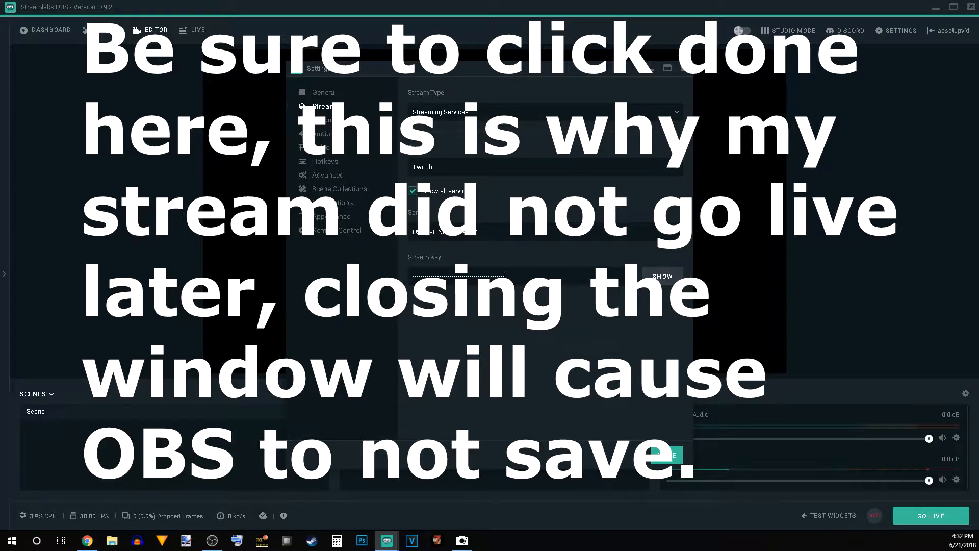
left_click(686, 71)
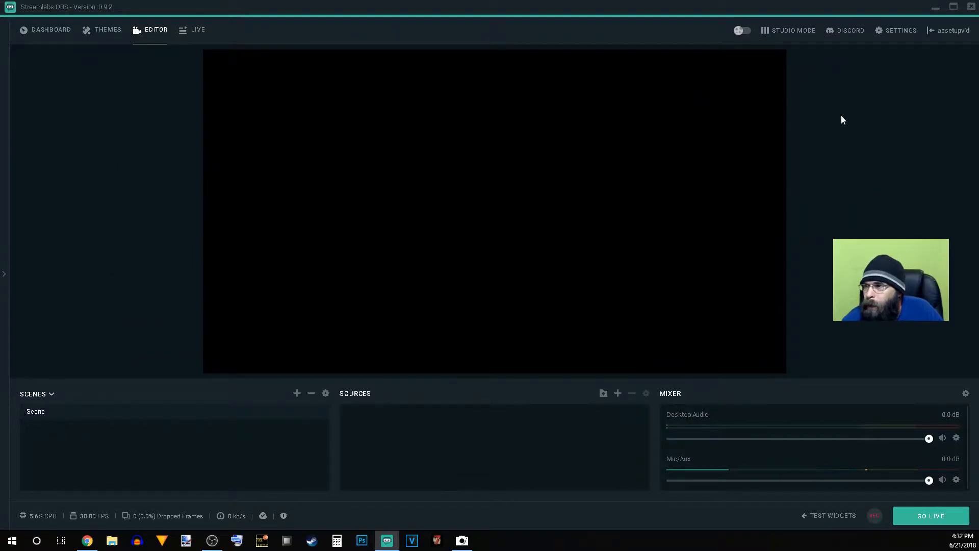
Step: Open the Output settings and choose NVENC as the streaming encoder
left_click(888, 33)
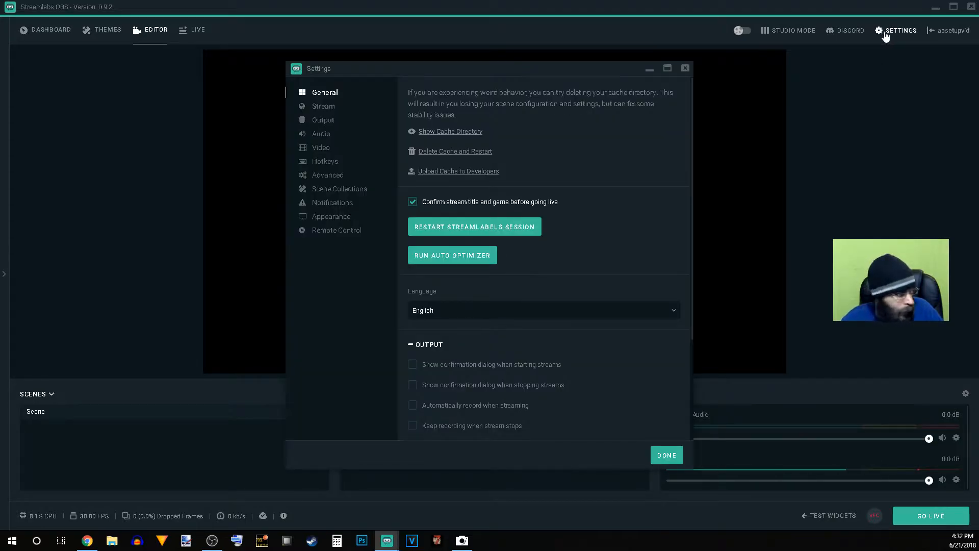
left_click(324, 122)
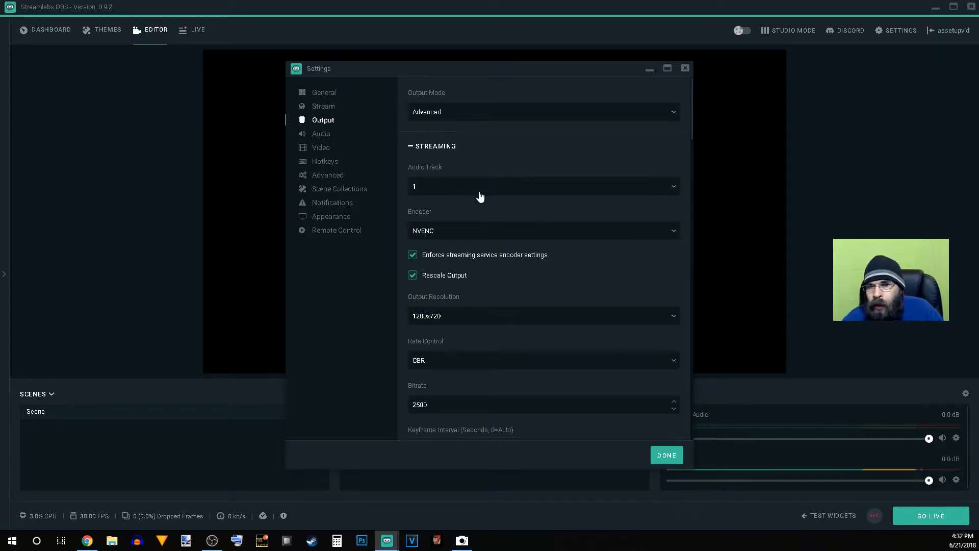
left_click(490, 236)
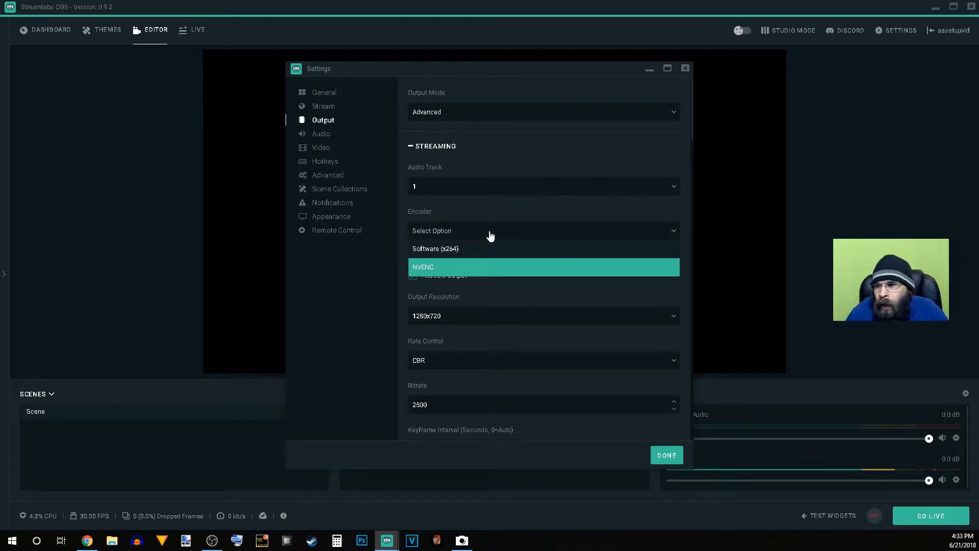
left_click(530, 270)
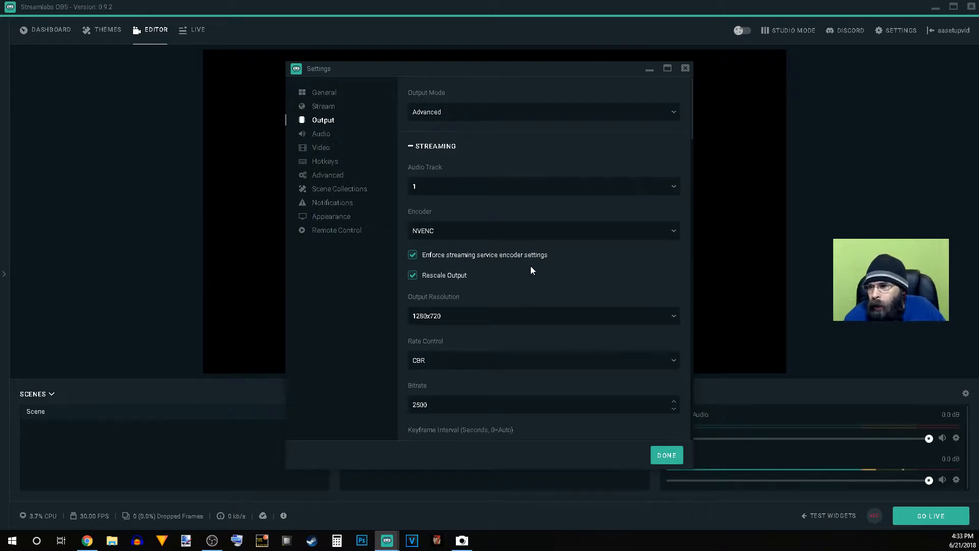
Step: Choose CBR as the rate control for the streaming output
scroll(516, 276, "down", 1)
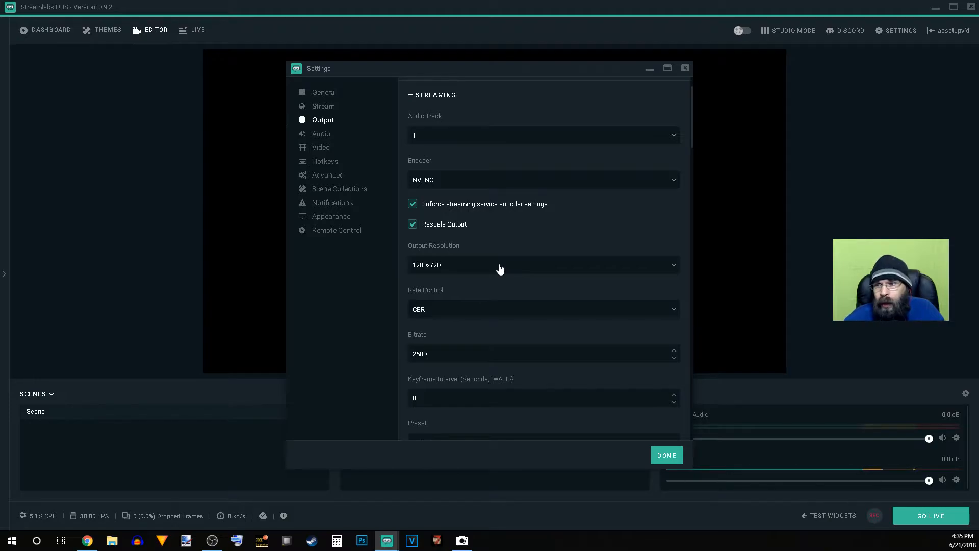
scroll(461, 286, "down", 1)
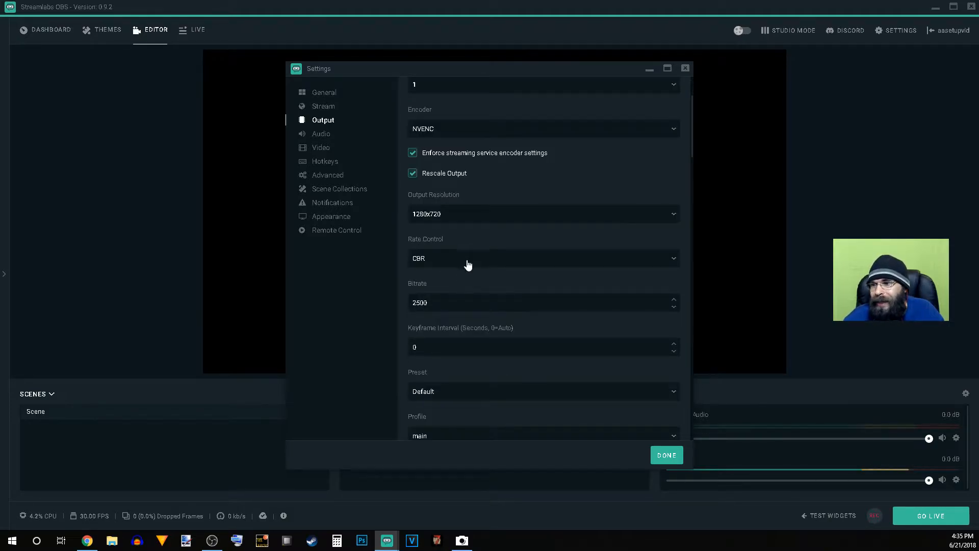
left_click(468, 263)
left_click(464, 279)
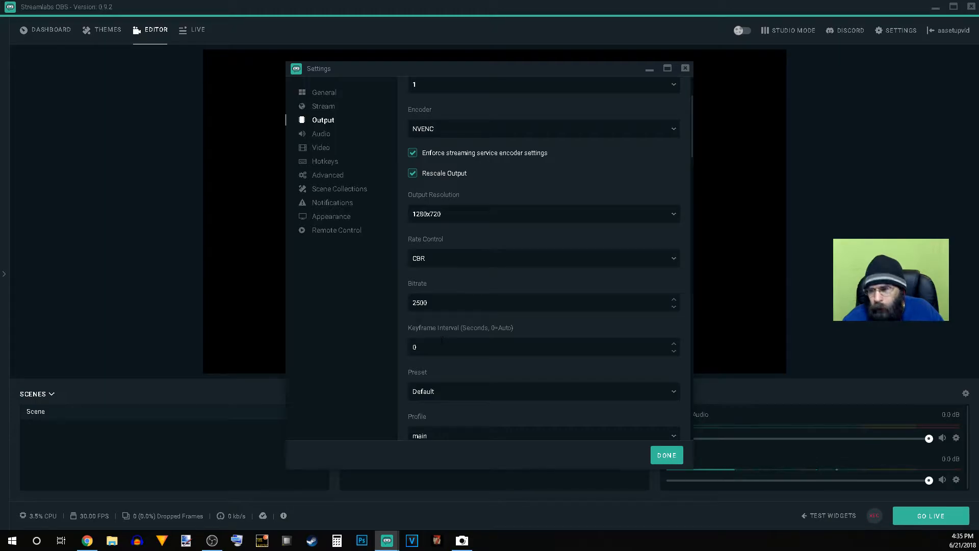
scroll(441, 340, "down", 1)
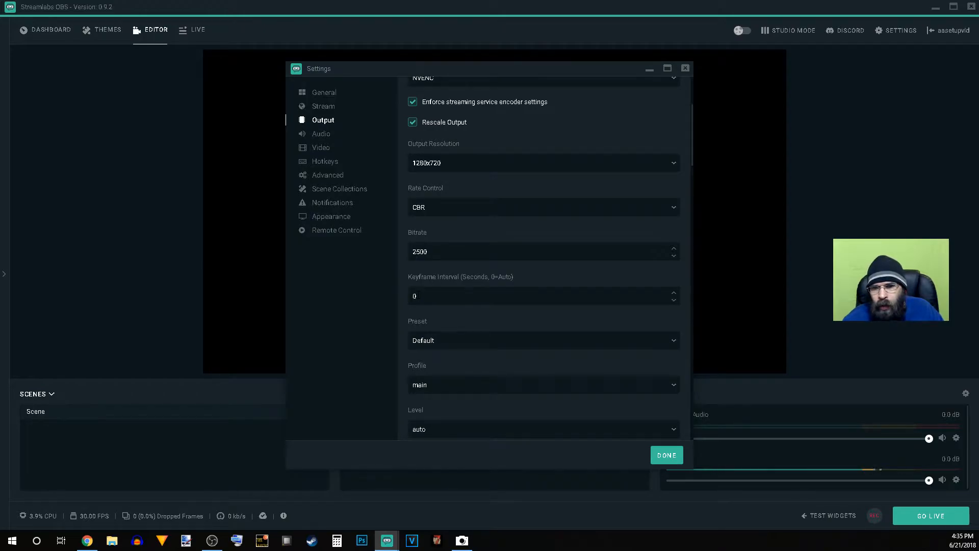
scroll(417, 298, "down", 1)
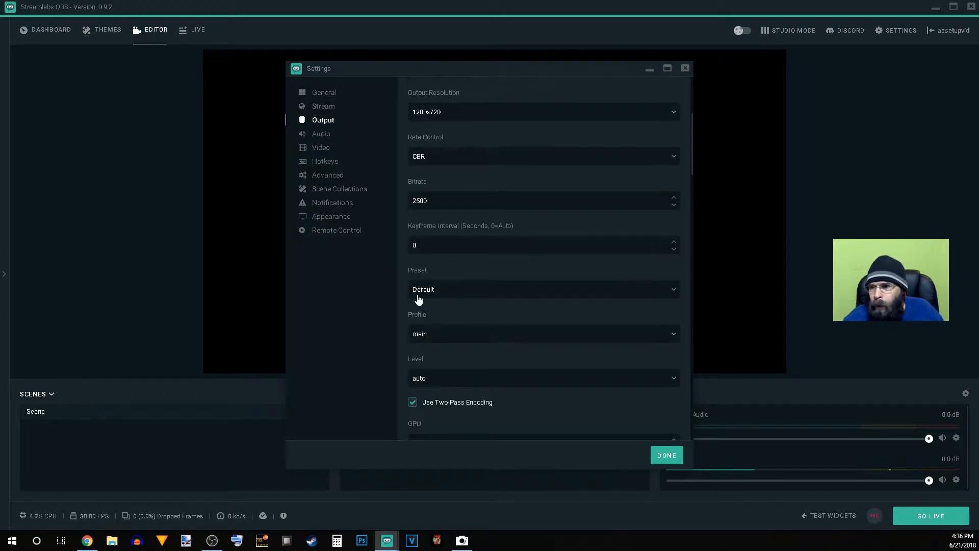
Step: Look through the streaming encoder's presets, and select main as the profile and auto as the level
left_click(432, 295)
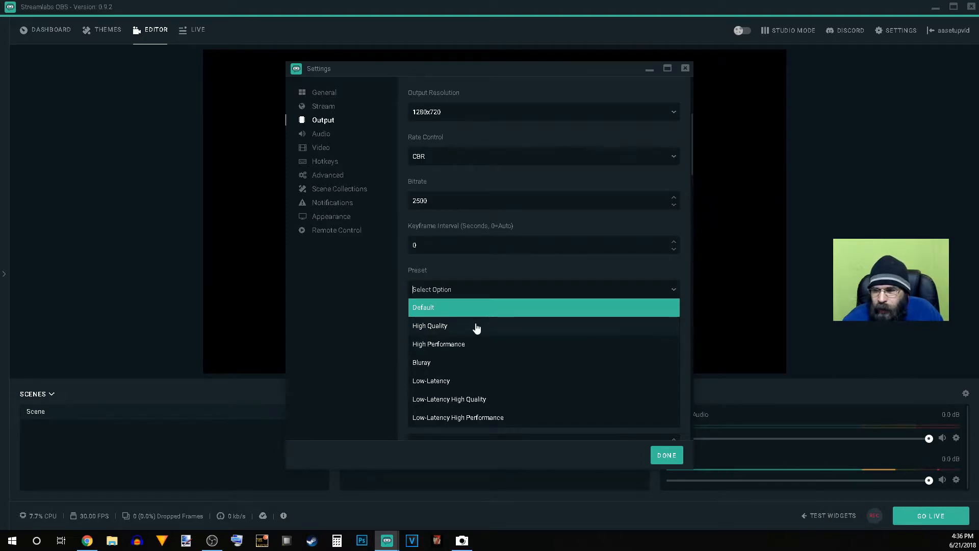
key("Escape")
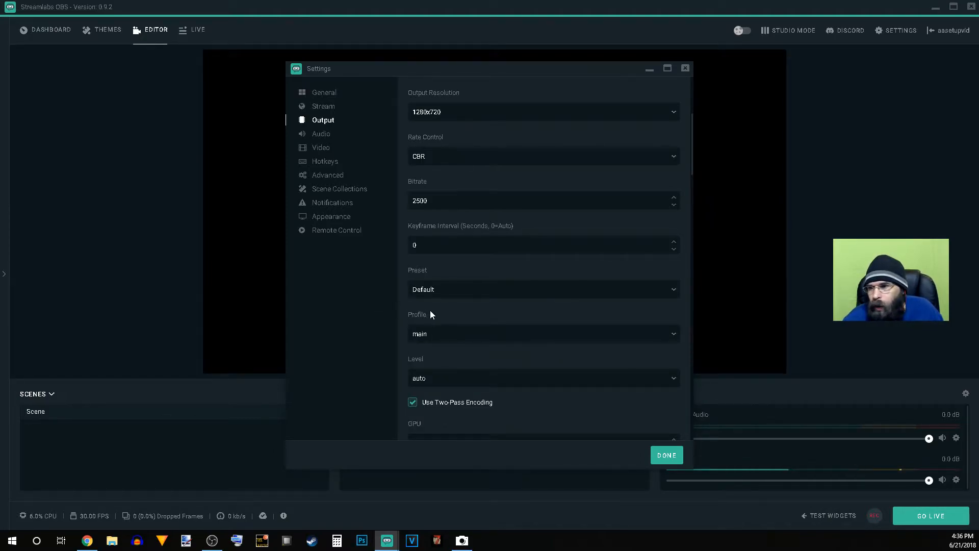
left_click(443, 336)
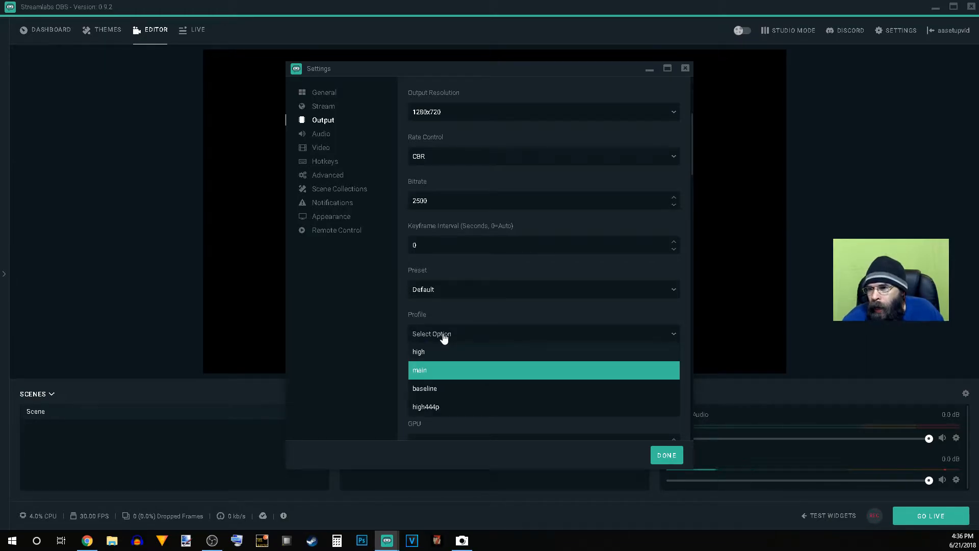
left_click(429, 376)
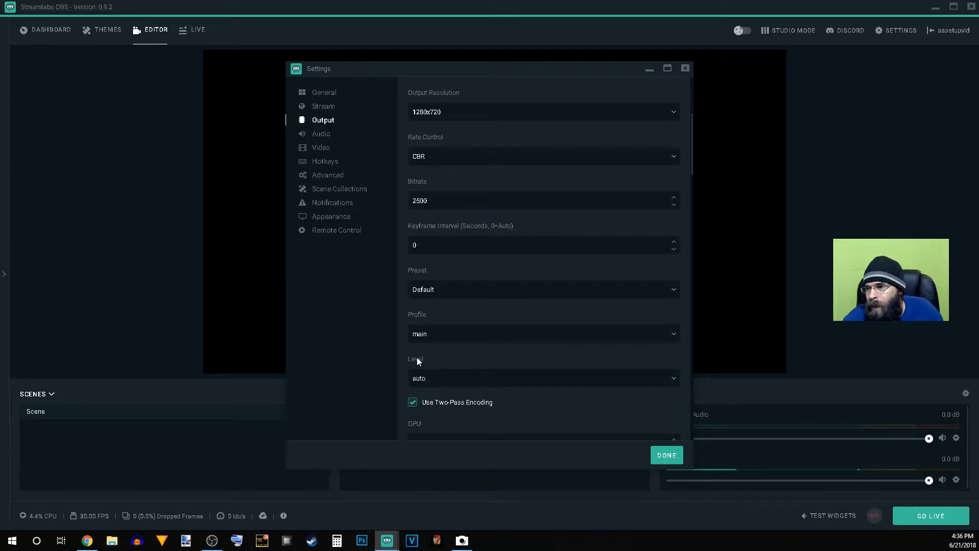
scroll(417, 360, "down", 1)
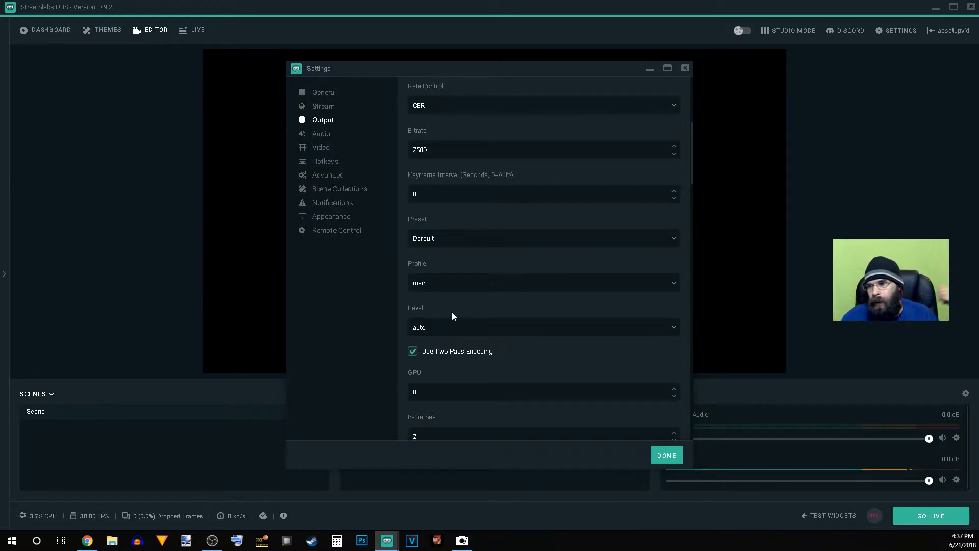
left_click(476, 327)
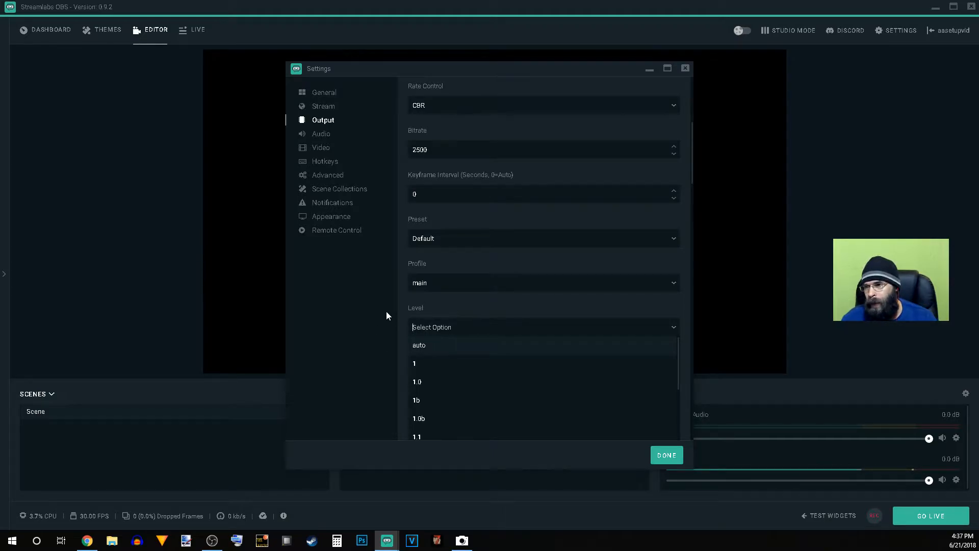
key("Return")
Step: Review the remaining streaming encoder options and the recording settings in the Output settings
scroll(476, 329, "down", 1)
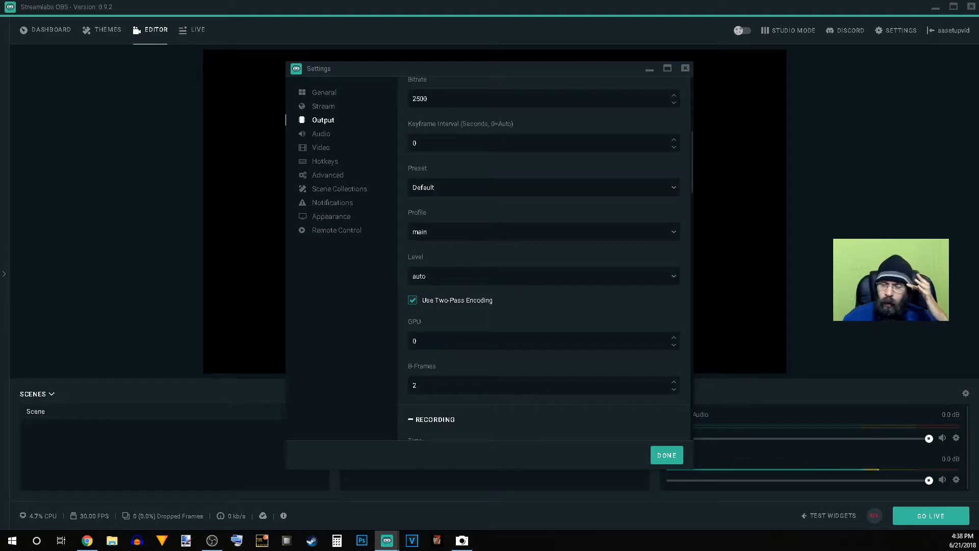
scroll(497, 313, "down", 2)
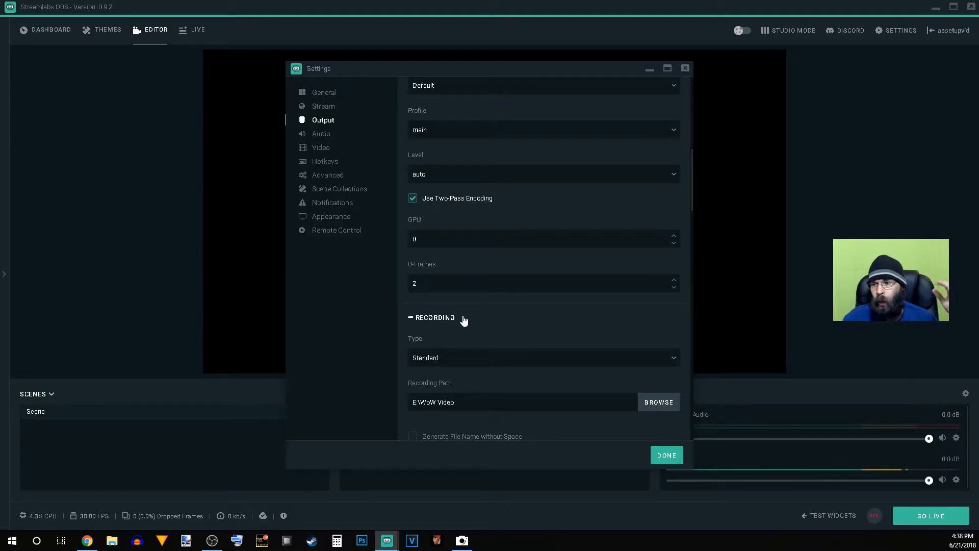
scroll(463, 319, "down", 5)
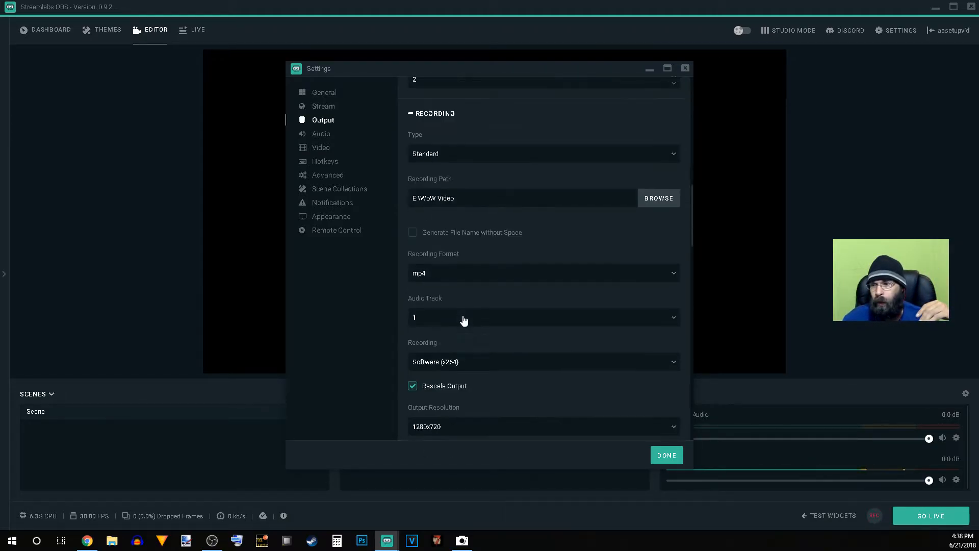
scroll(463, 320, "up", 7)
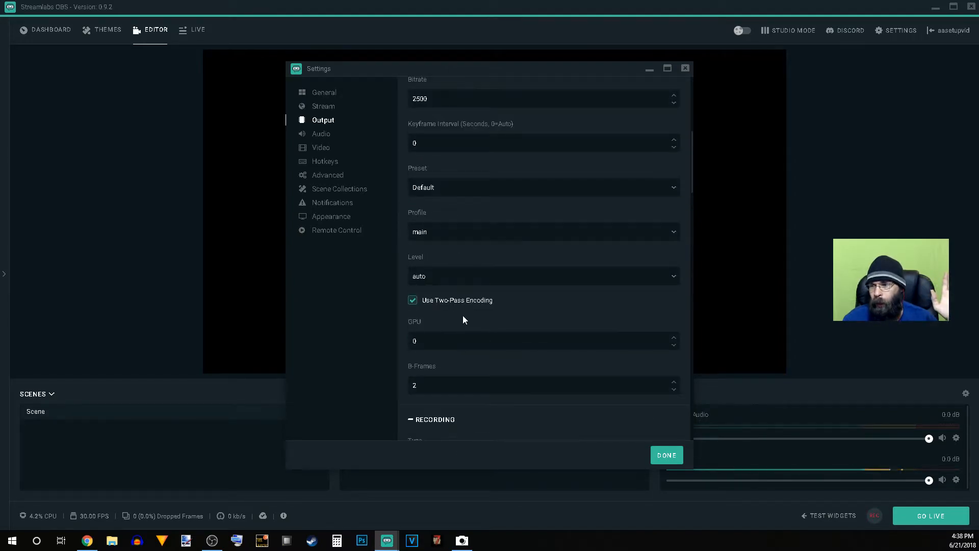
scroll(460, 306, "up", 3)
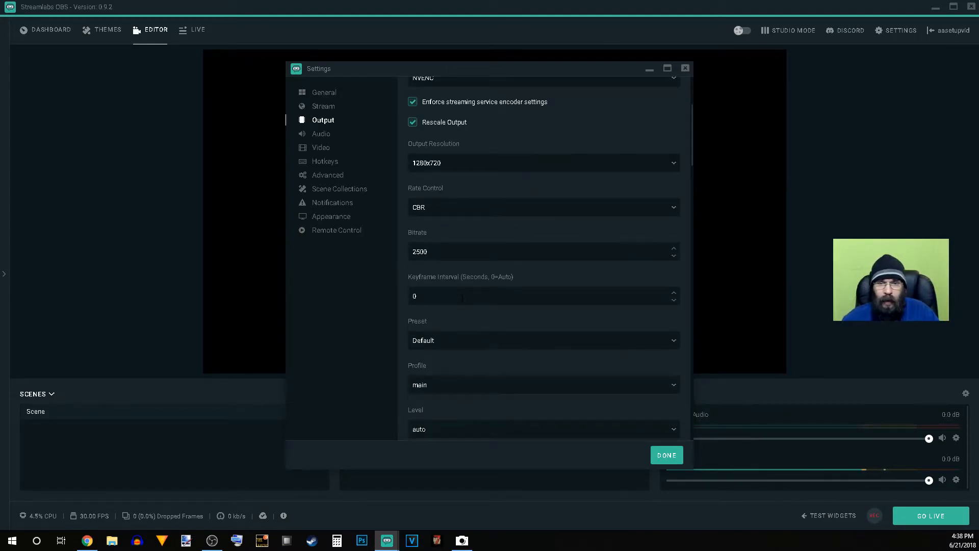
Step: In the Audio settings, set Desktop Audio Device 1 to Headset Earphone (2- Logitech USB Headset)
left_click(336, 137)
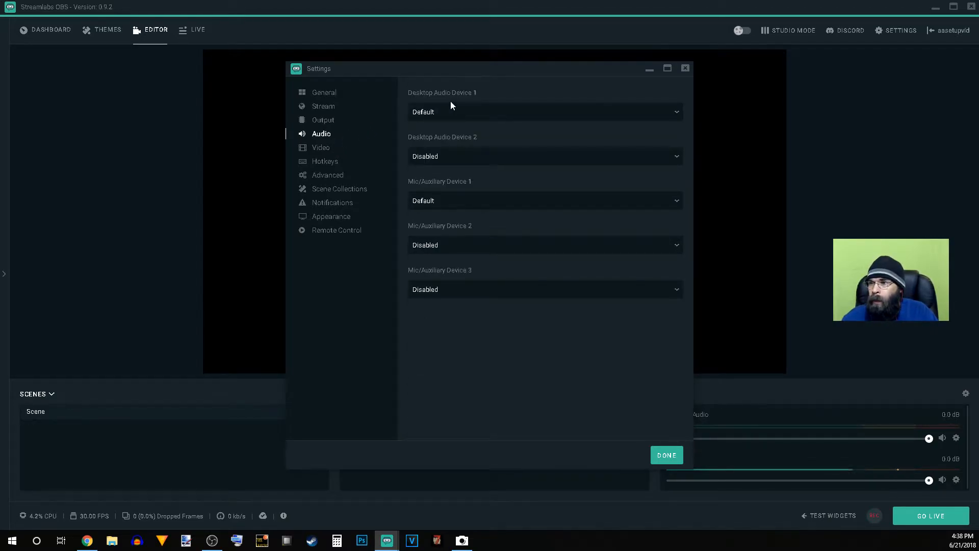
left_click(459, 113)
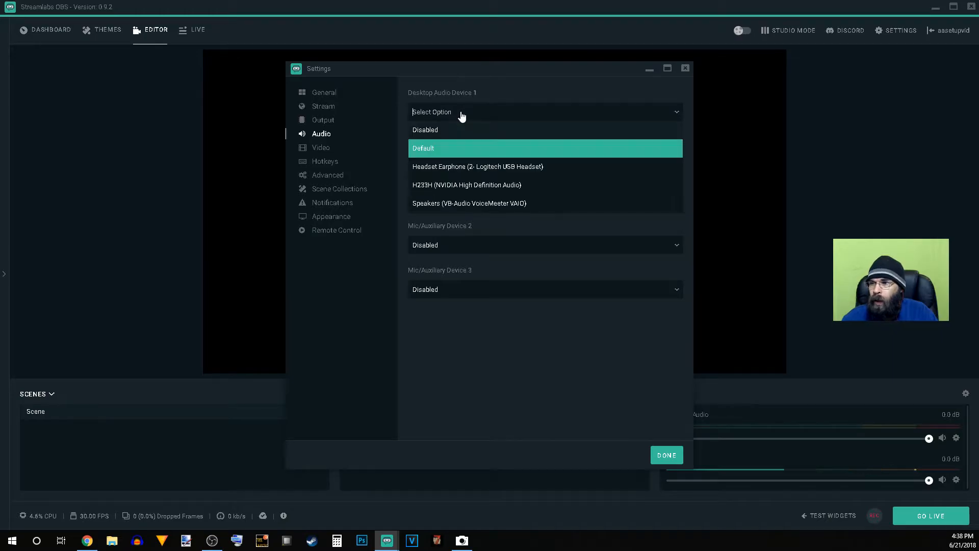
left_click(475, 167)
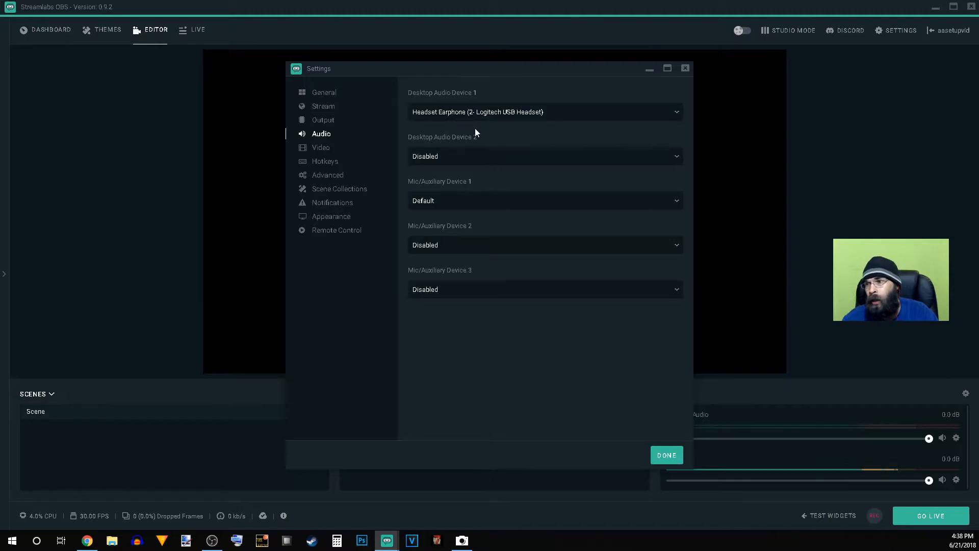
Step: In the Video settings, select Bicubic (Sharpened scaling, 16 samples) as the downscale filter
left_click(348, 152)
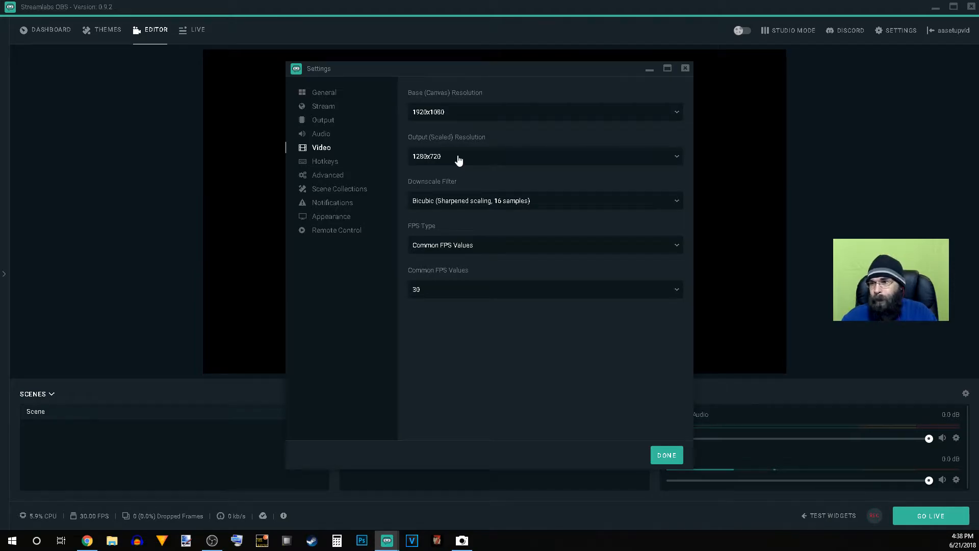
left_click(461, 211)
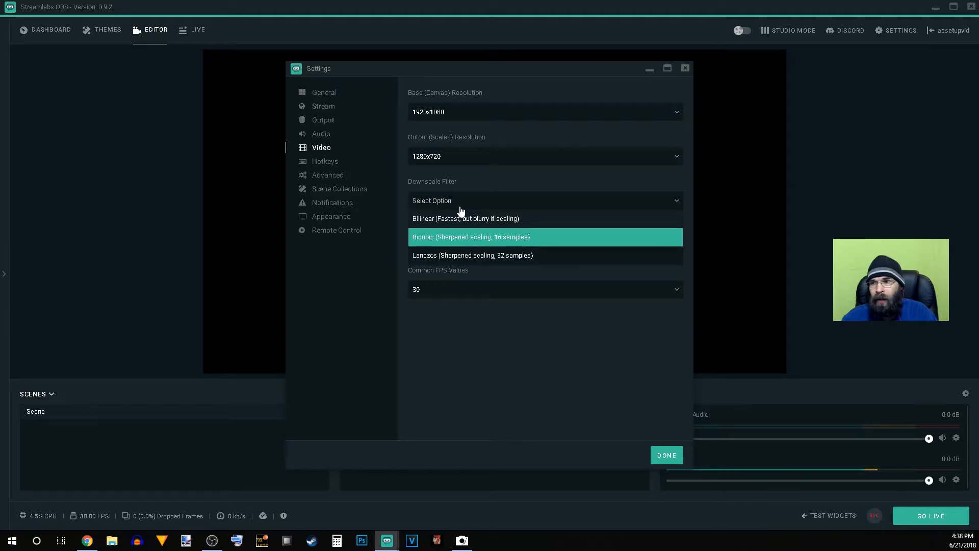
left_click(459, 236)
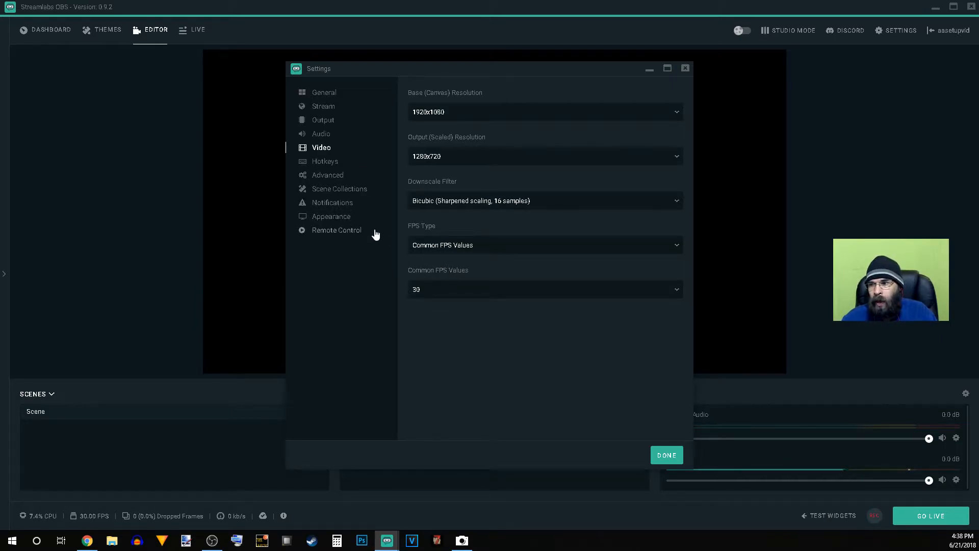
Step: Review the Advanced settings down to the stream delay options and close the settings window
left_click(344, 178)
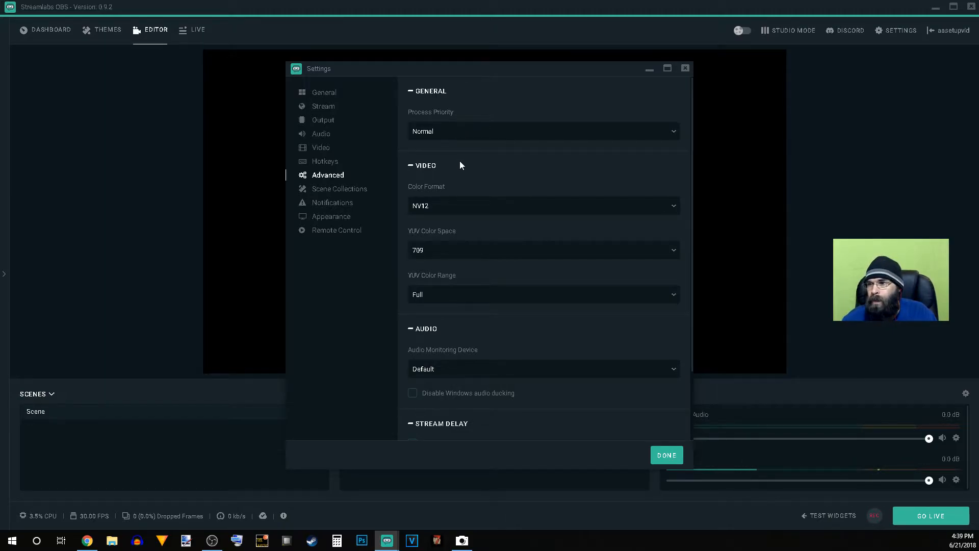
scroll(460, 161, "down", 1)
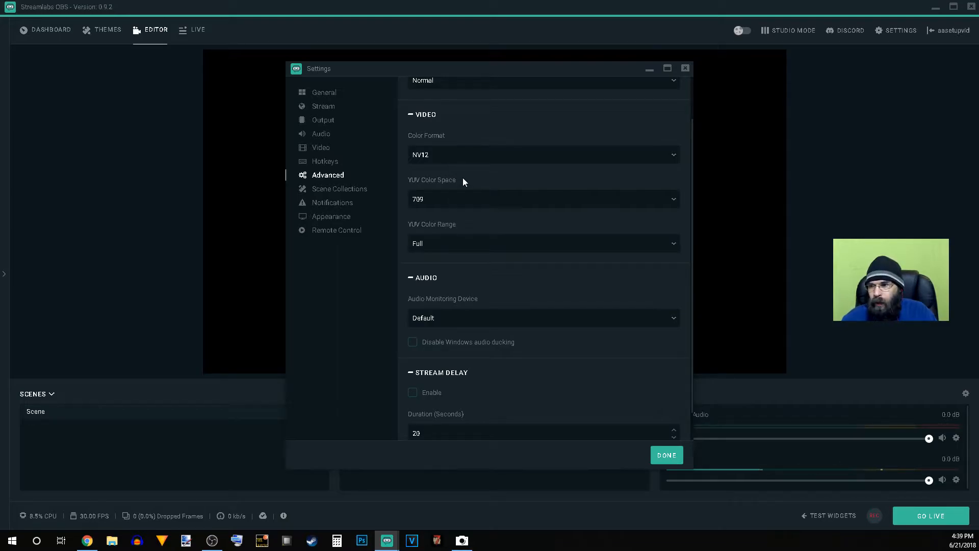
scroll(463, 177, "down", 1)
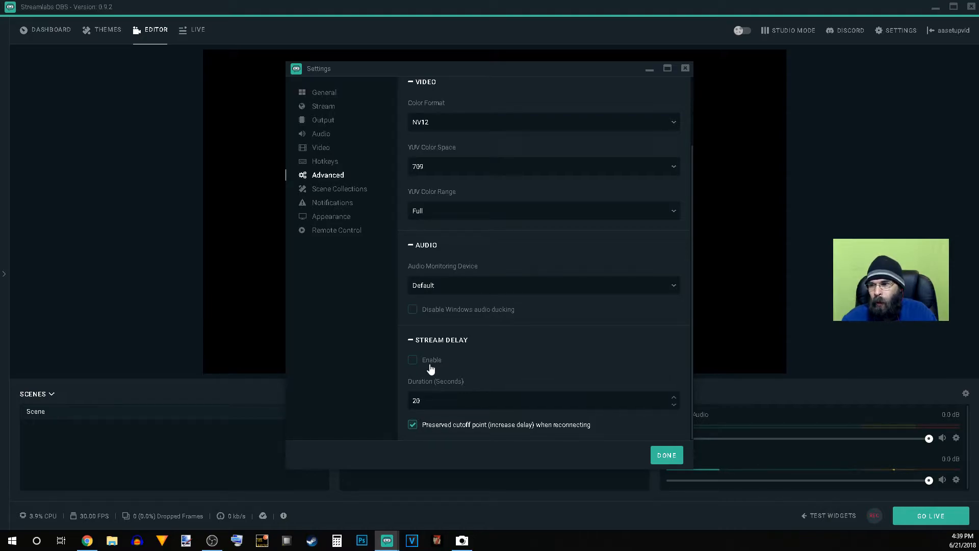
scroll(432, 359, "up", 3)
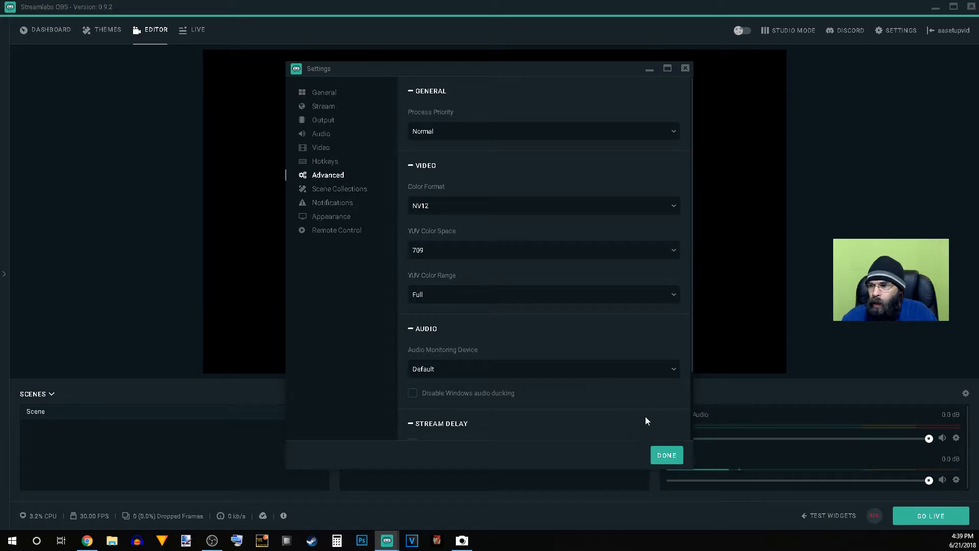
left_click(662, 456)
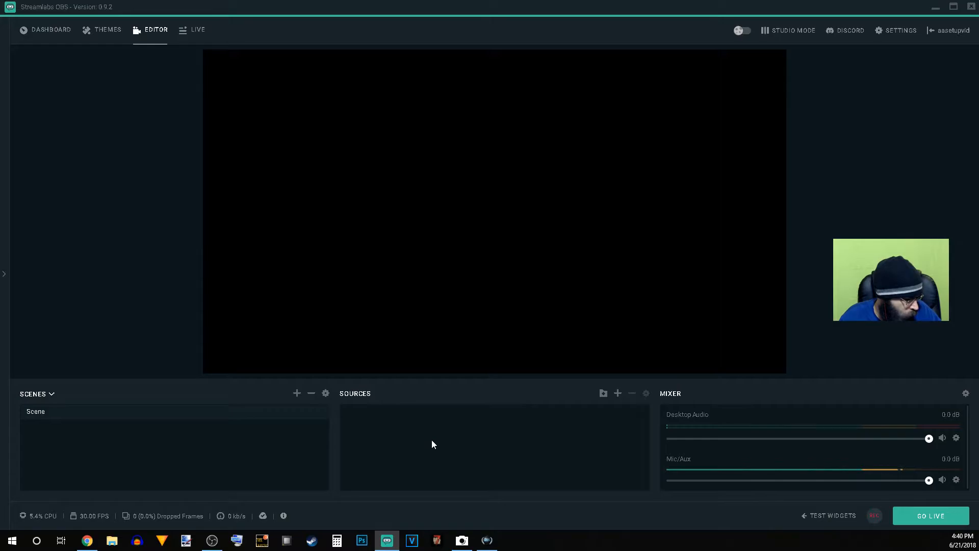
Step: Add a Game Capture source to the scene and name it Empyrion
left_click(618, 394)
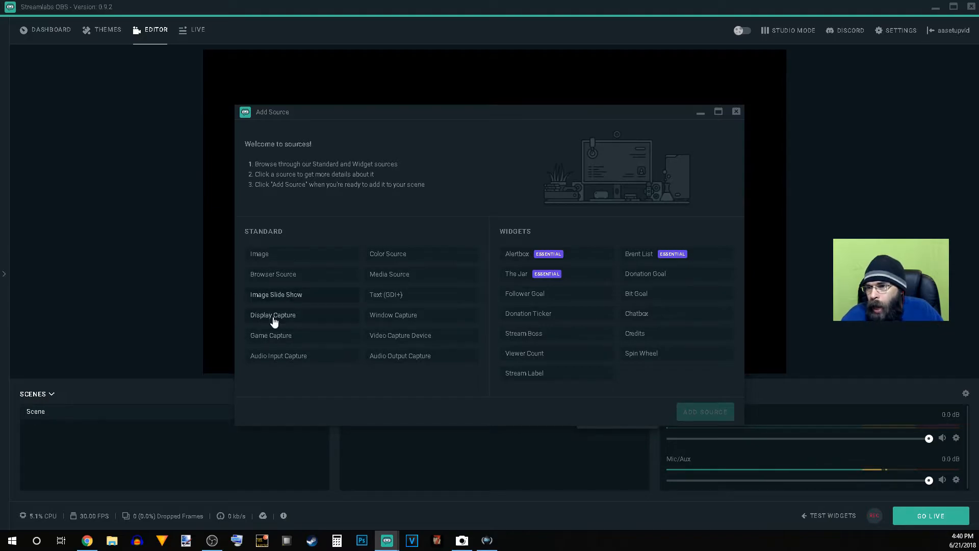
left_click(276, 337)
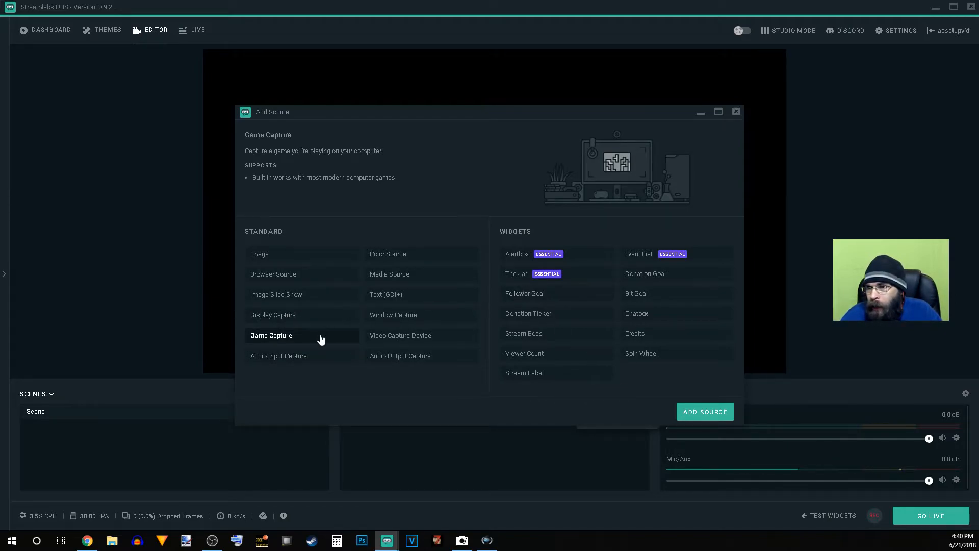
left_click(706, 412)
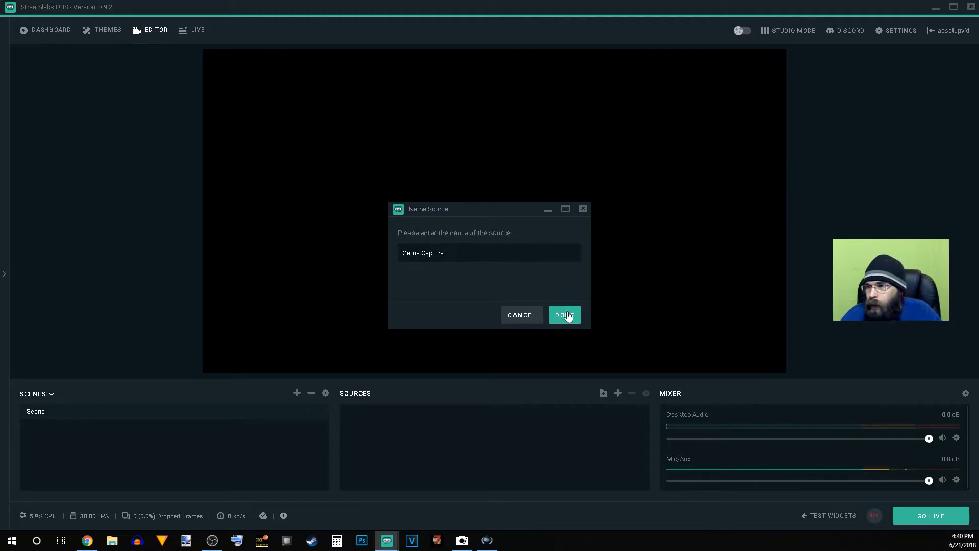
left_click_drag(456, 253, 400, 254)
type("Empyrion")
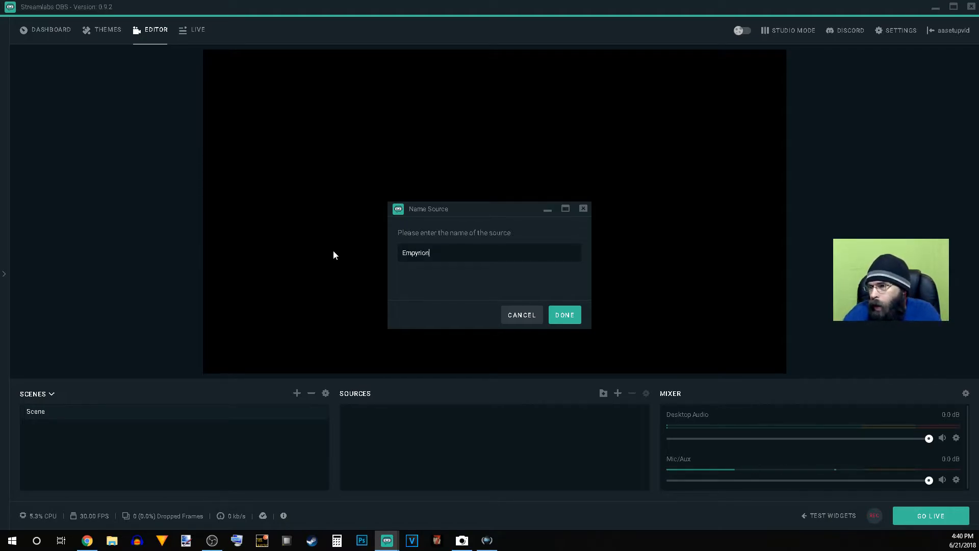
left_click(568, 315)
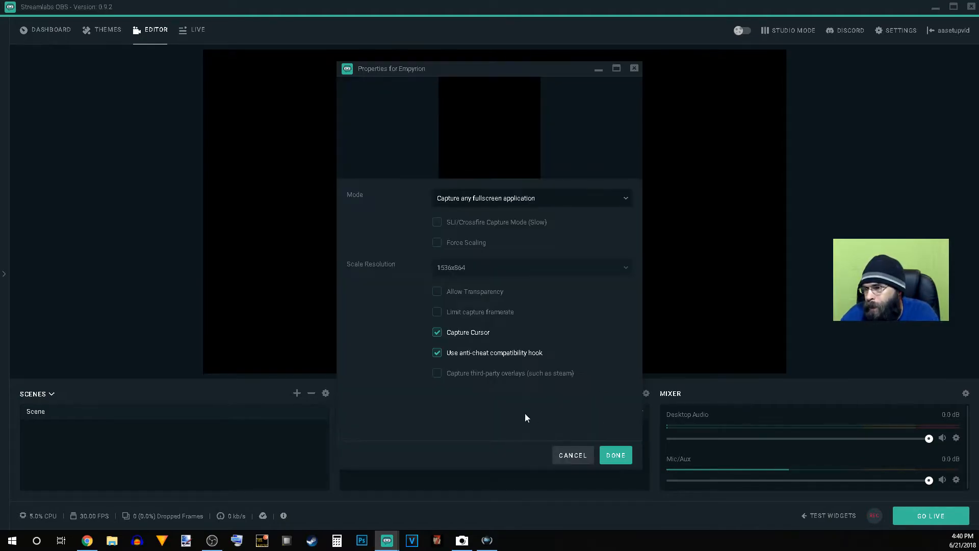
Step: Set the Empyrion source to capture the specific window [Empyrion.exe]: Empyrion - Galactic Survival and confirm its properties
left_click(493, 206)
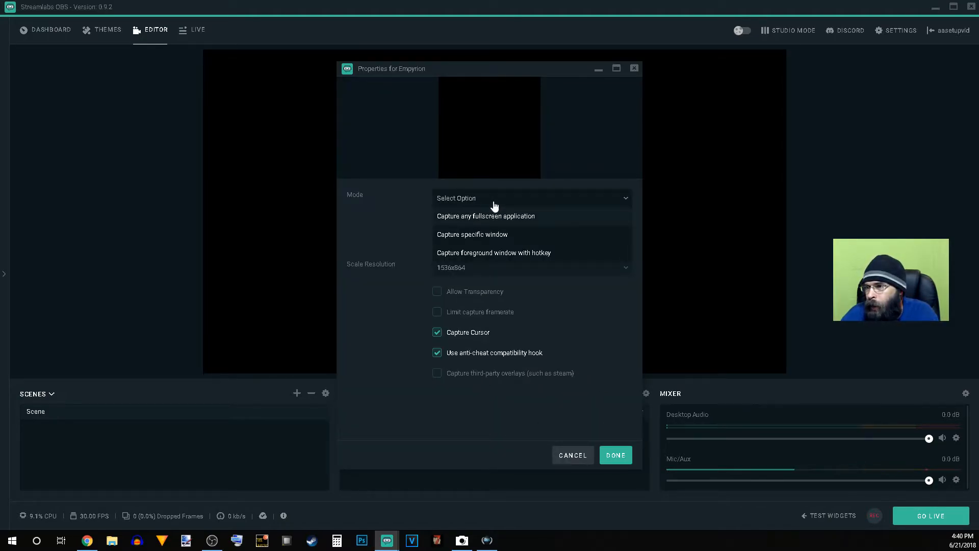
left_click(493, 236)
left_click(492, 232)
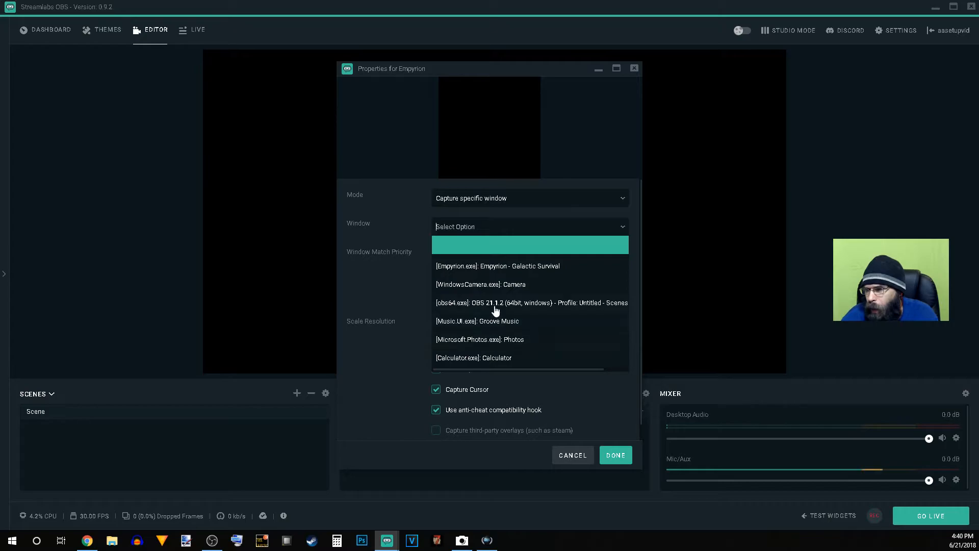
scroll(493, 326, "down", 1)
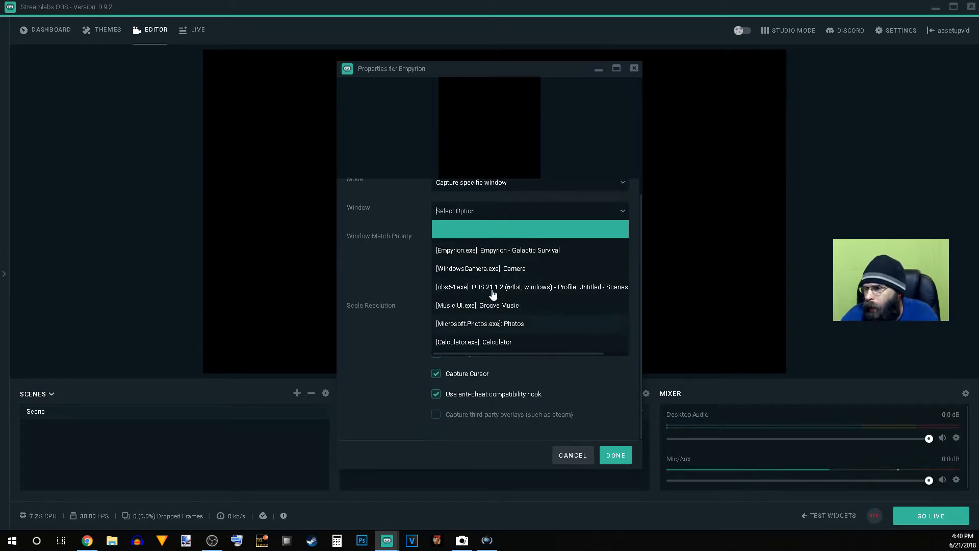
left_click(475, 249)
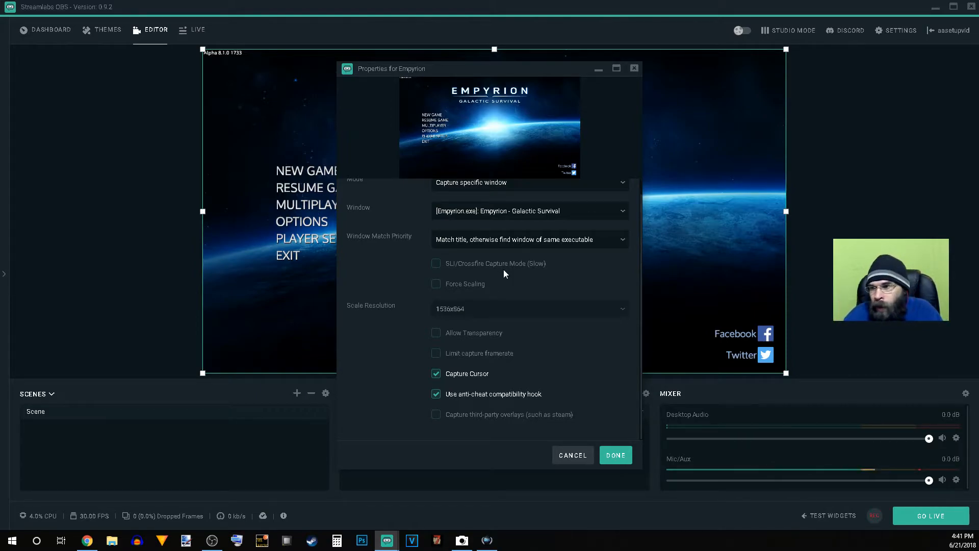
left_click(607, 459)
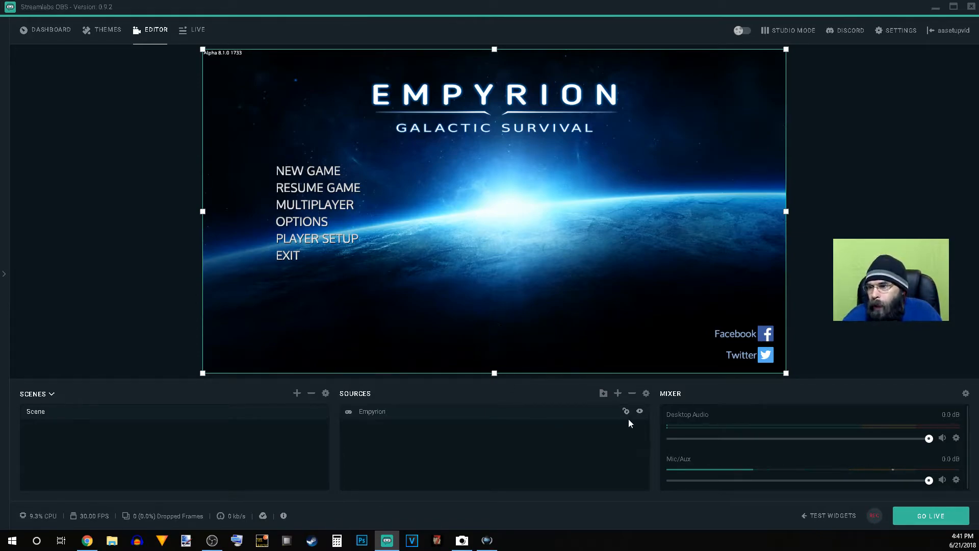
Step: Add a Video Capture Device source to the scene, keeping its default name
left_click(619, 394)
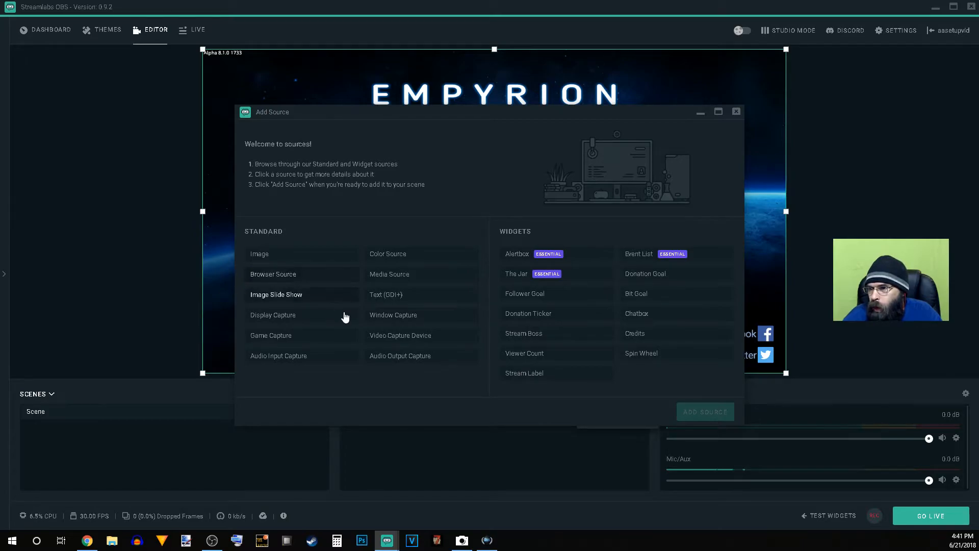
left_click(395, 338)
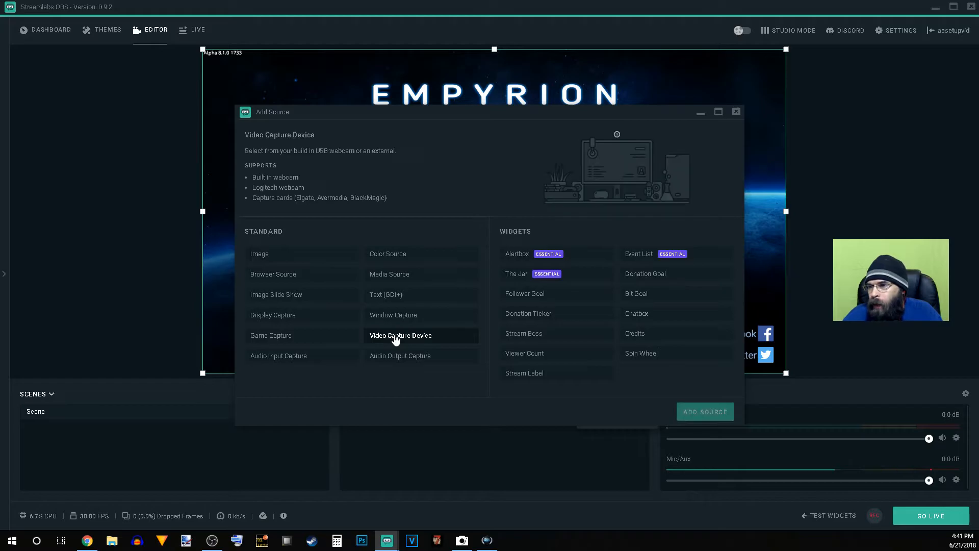
left_click(690, 412)
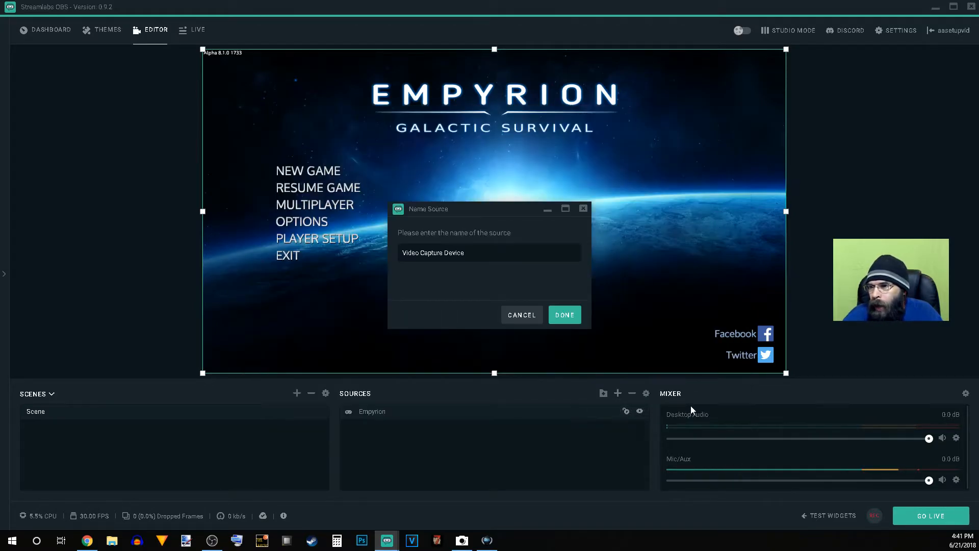
left_click(567, 313)
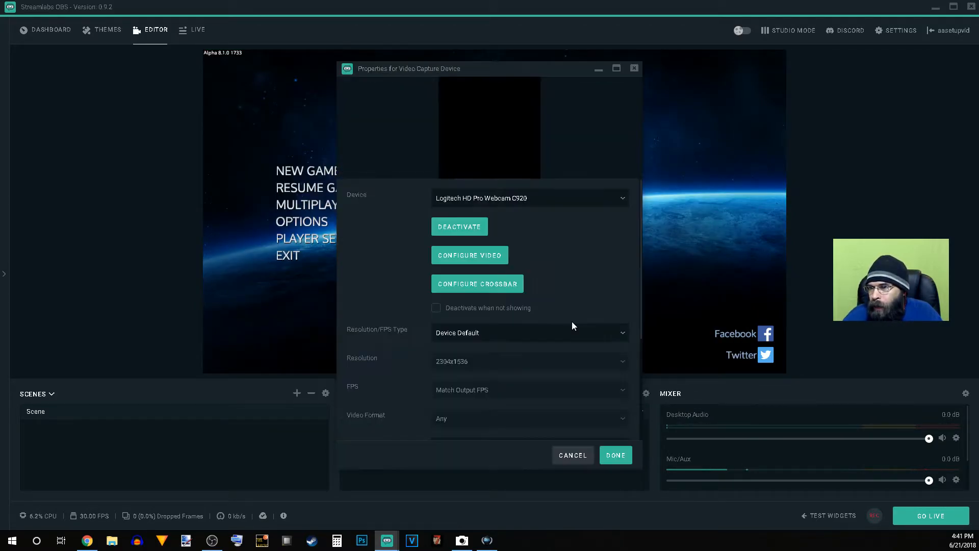
Step: Select the Logitech HD Pro Webcam C920 as the capture device, confirm the properties and hide the Video Capture Device source
left_click(550, 199)
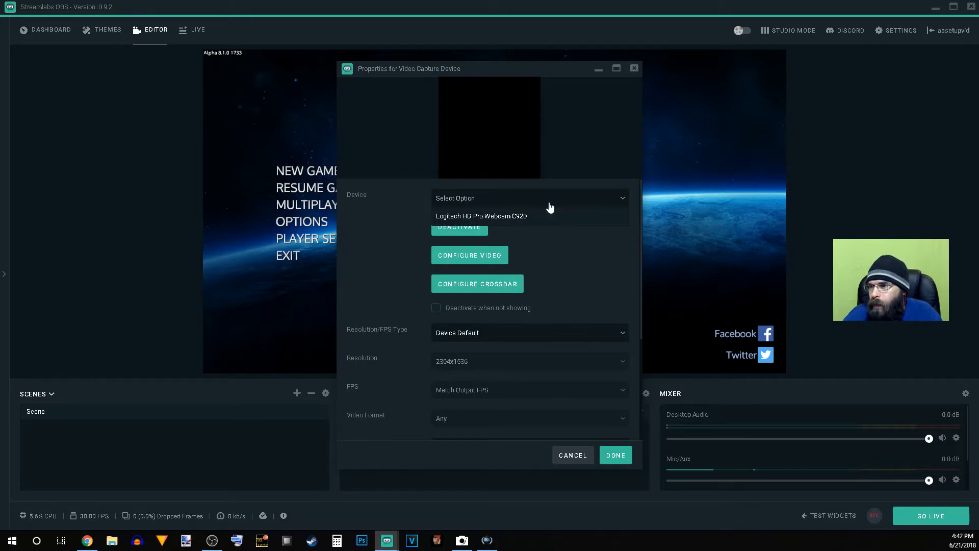
left_click(553, 216)
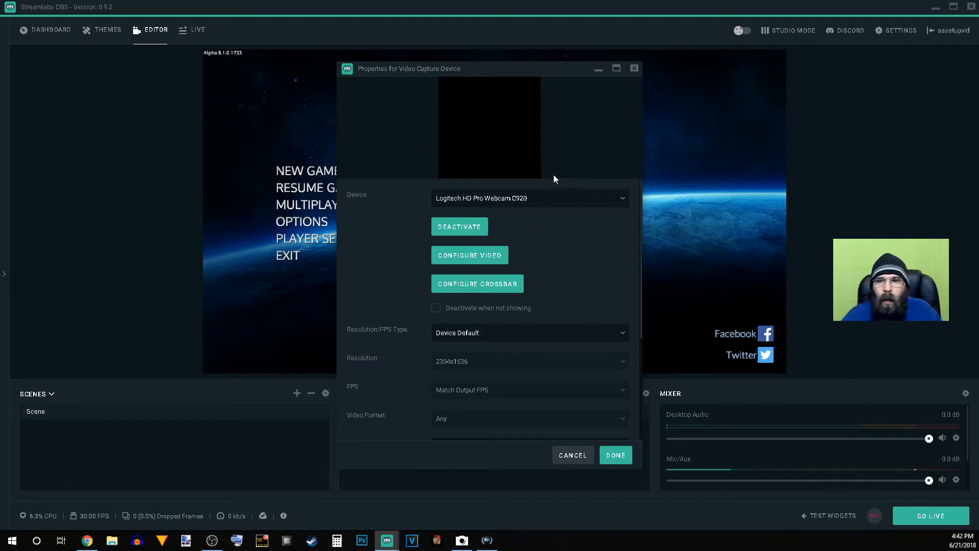
left_click(479, 200)
left_click(488, 212)
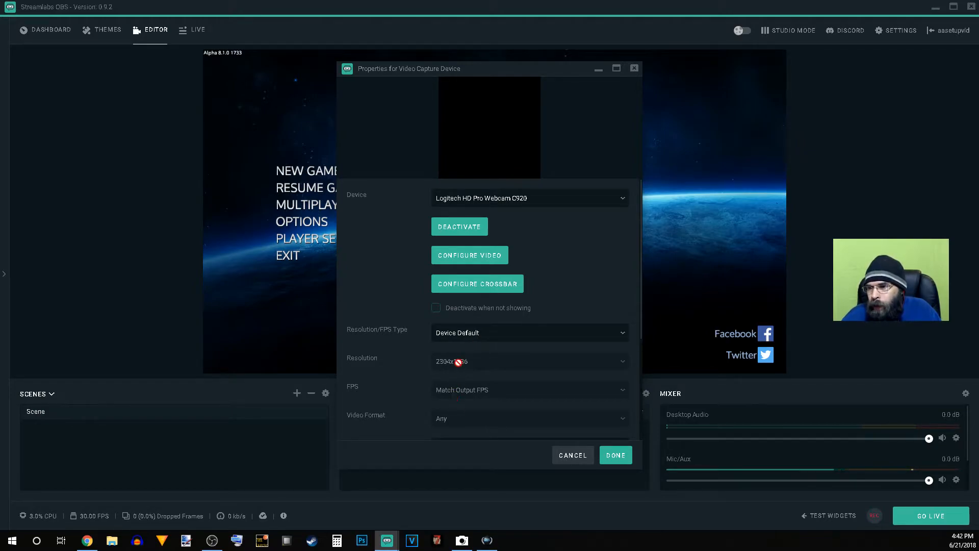
scroll(415, 365, "down", 2)
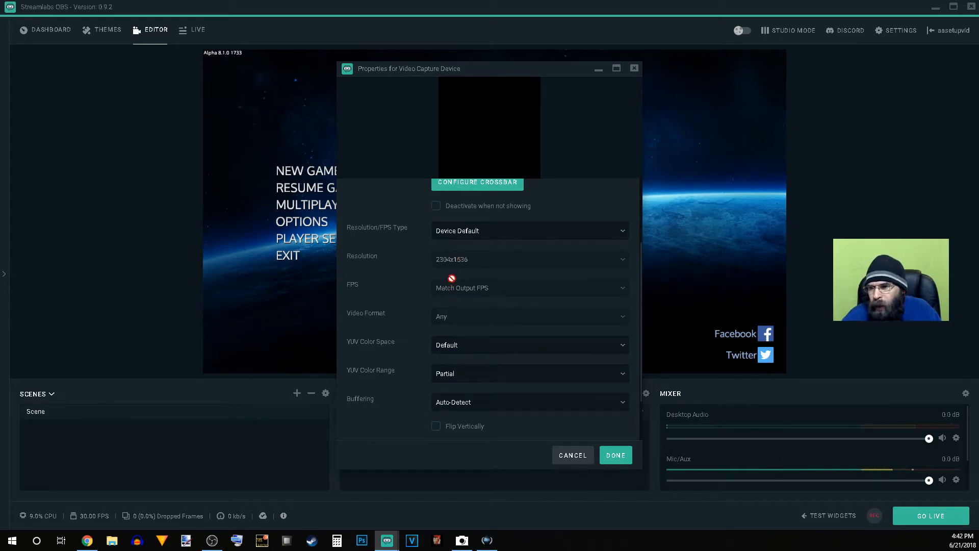
left_click(608, 458)
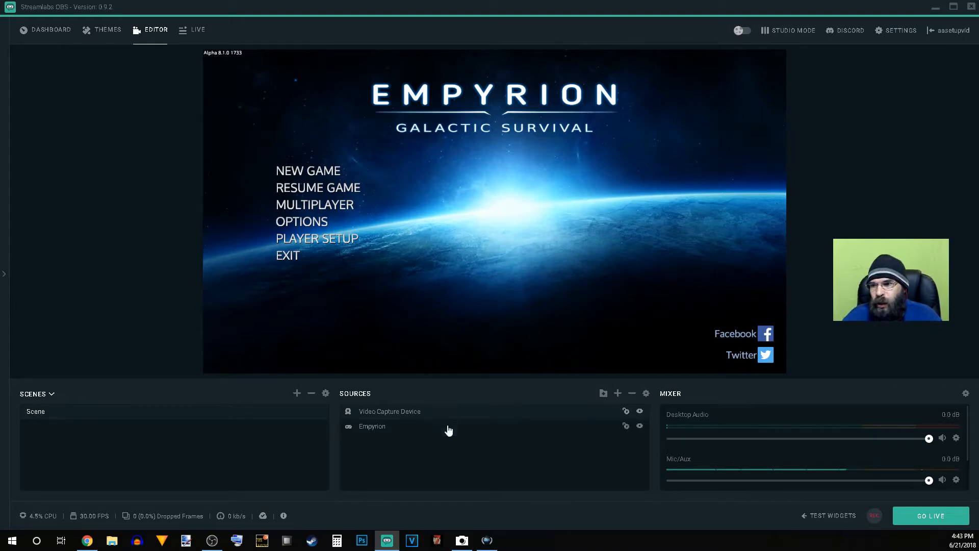
left_click(640, 412)
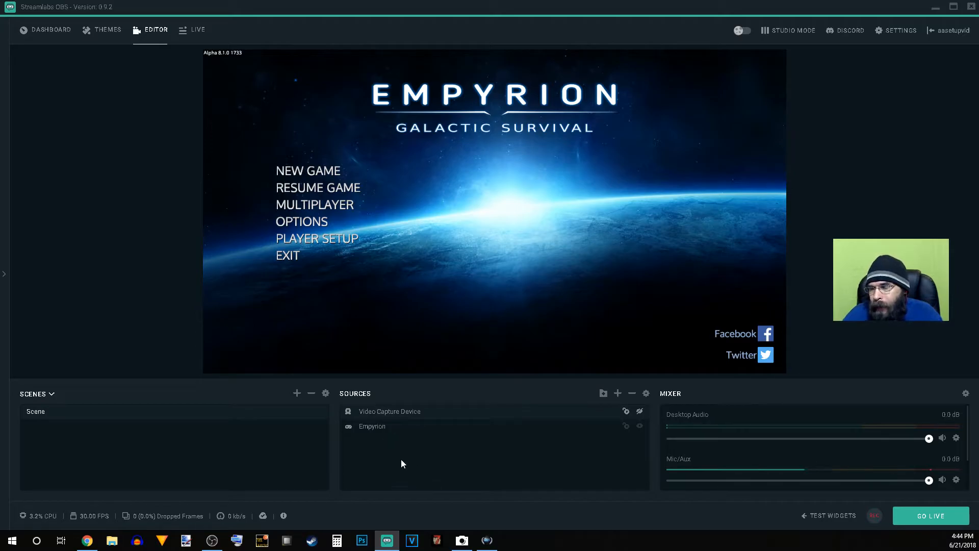
Step: Add a Text (GDI+) source to the scene and name it Name
left_click(618, 394)
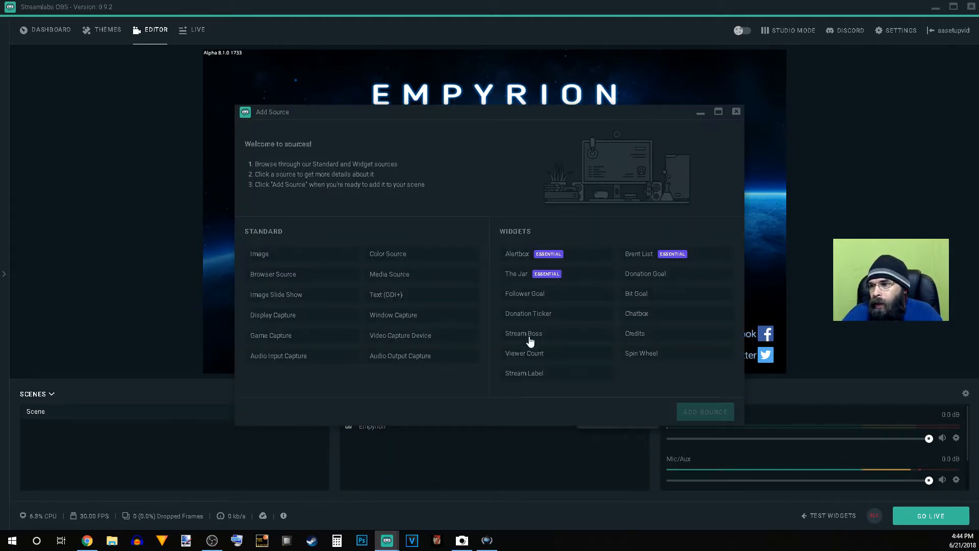
left_click(389, 294)
left_click(698, 408)
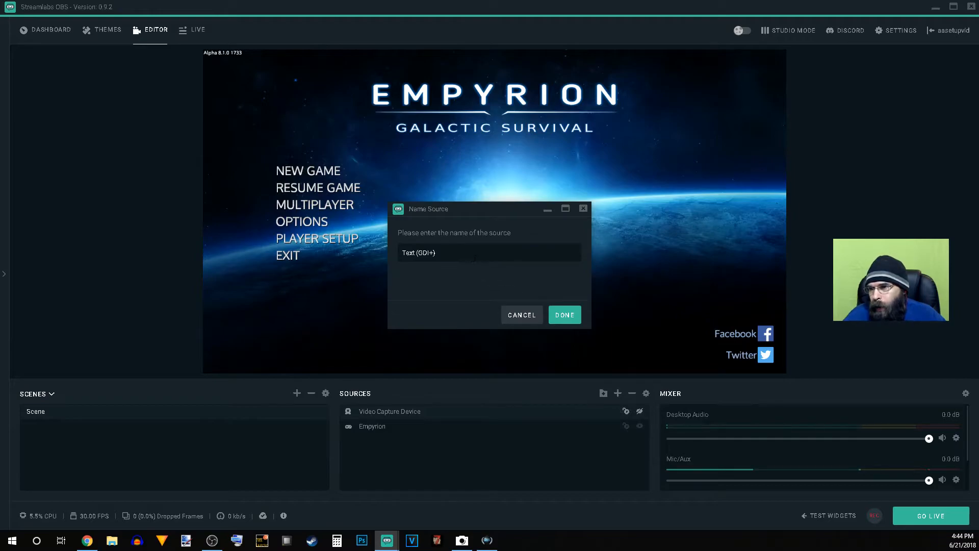
left_click_drag(473, 258, 383, 250)
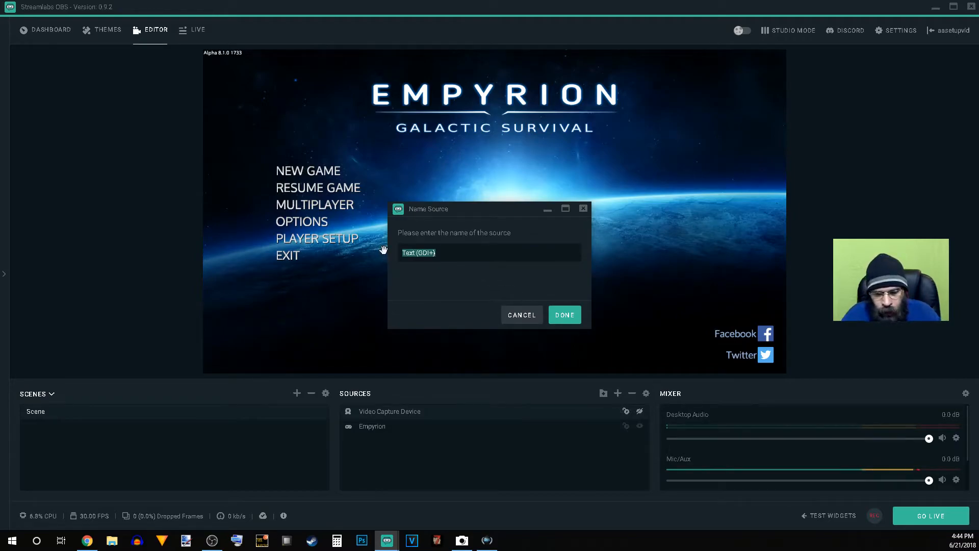
type("Name")
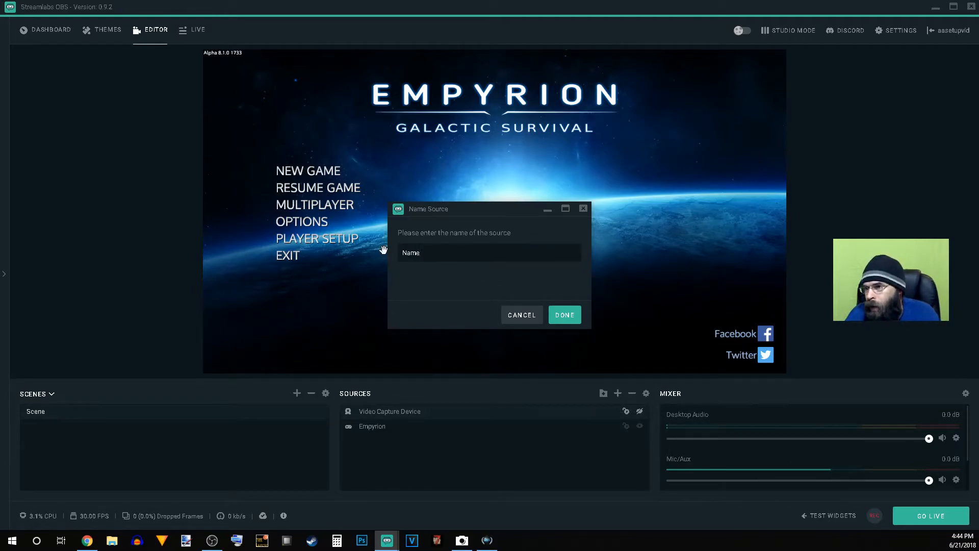
key("Return")
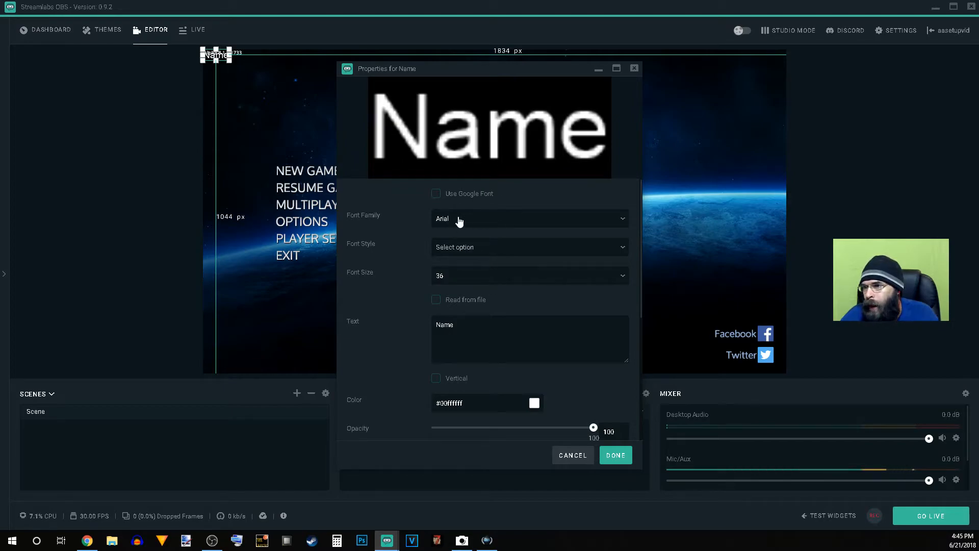
Step: Replace the text of the Name source with Knowbottyyt
left_click_drag(461, 325, 370, 320)
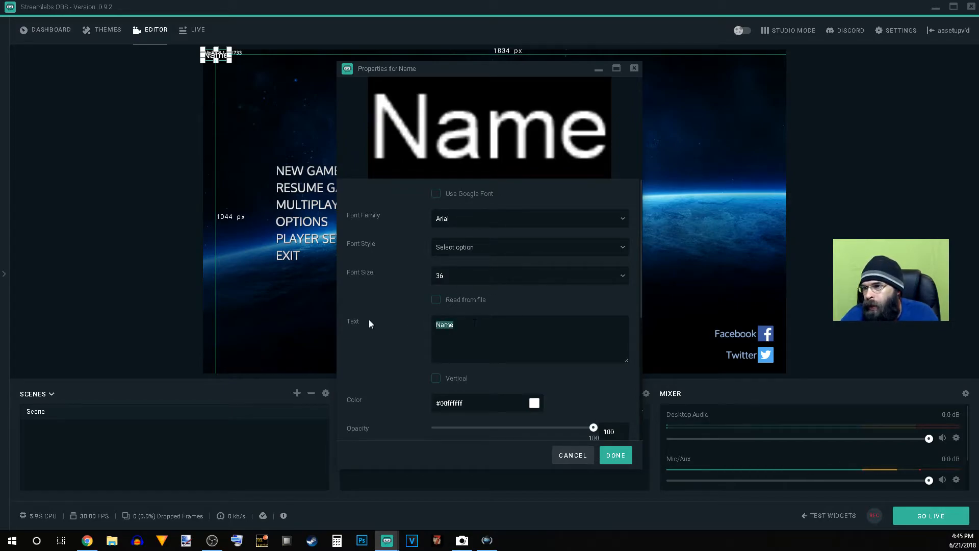
type("Kno")
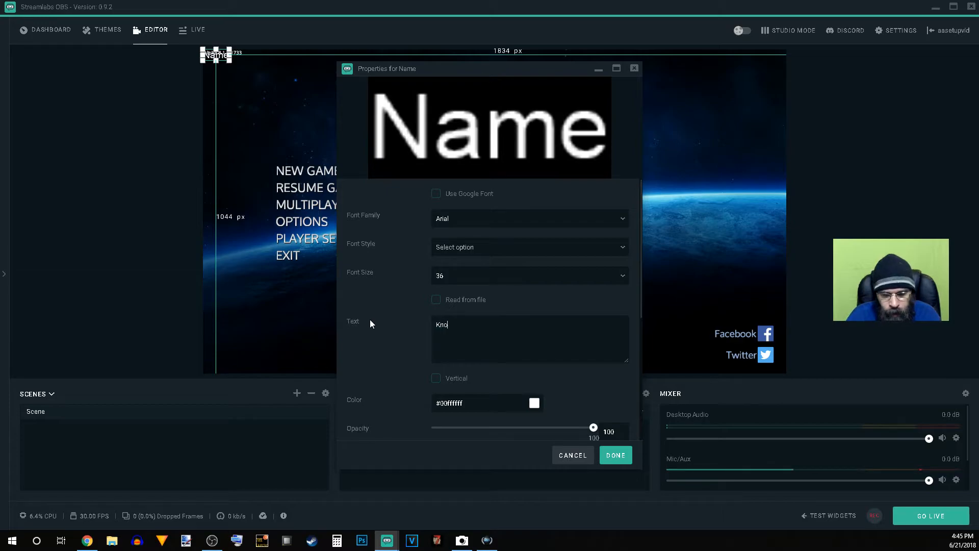
type("wbottyyt")
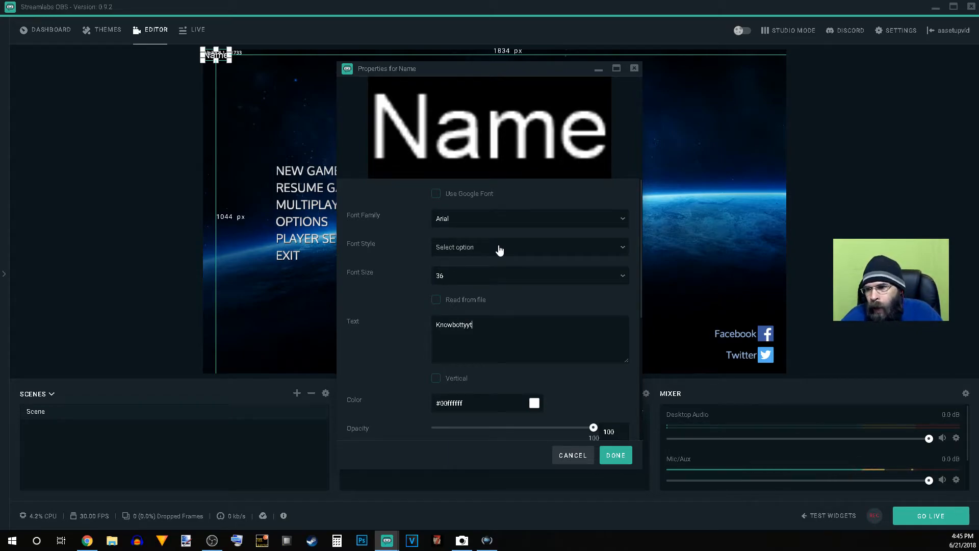
left_click(488, 222)
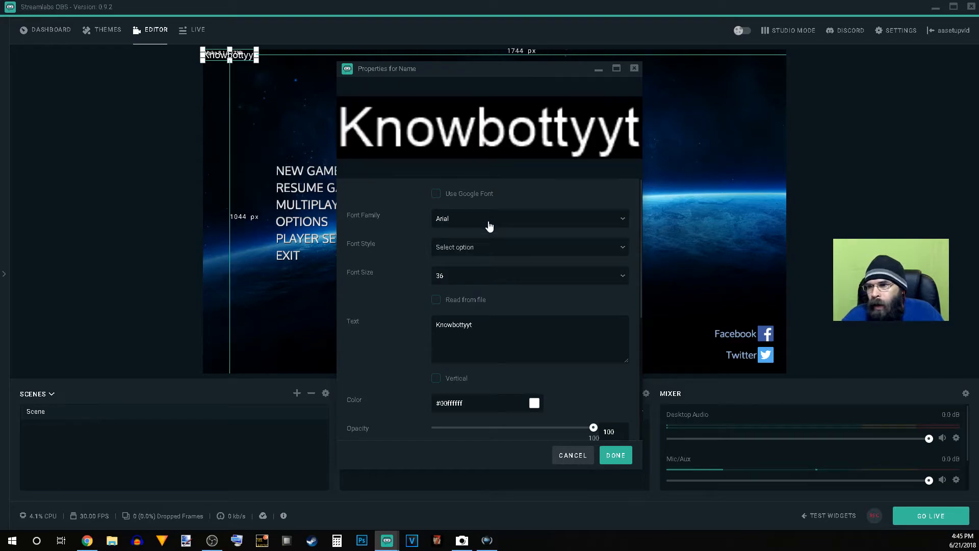
Step: Try the Arial Black, Bahnschrift Light, Calibri and Calibri Light font families on the text
left_click(627, 222)
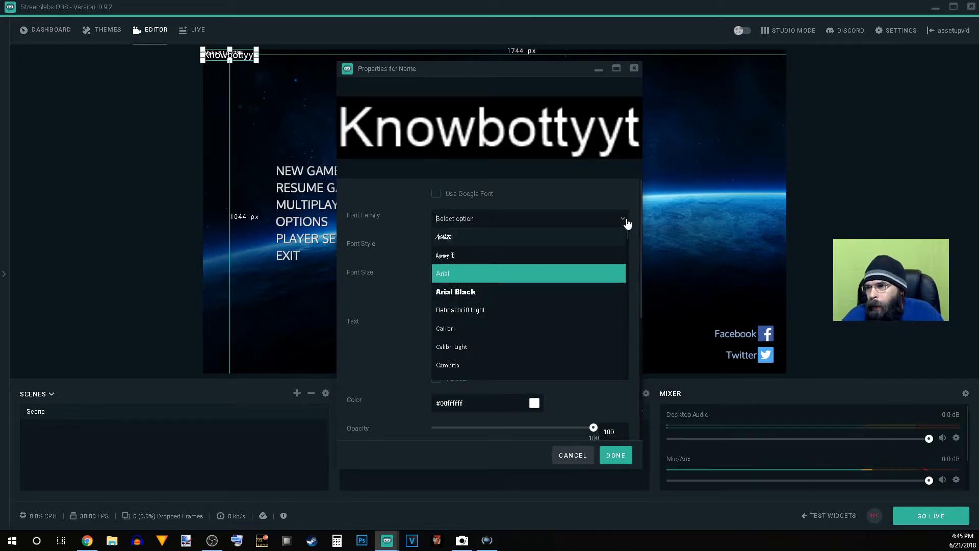
left_click(541, 291)
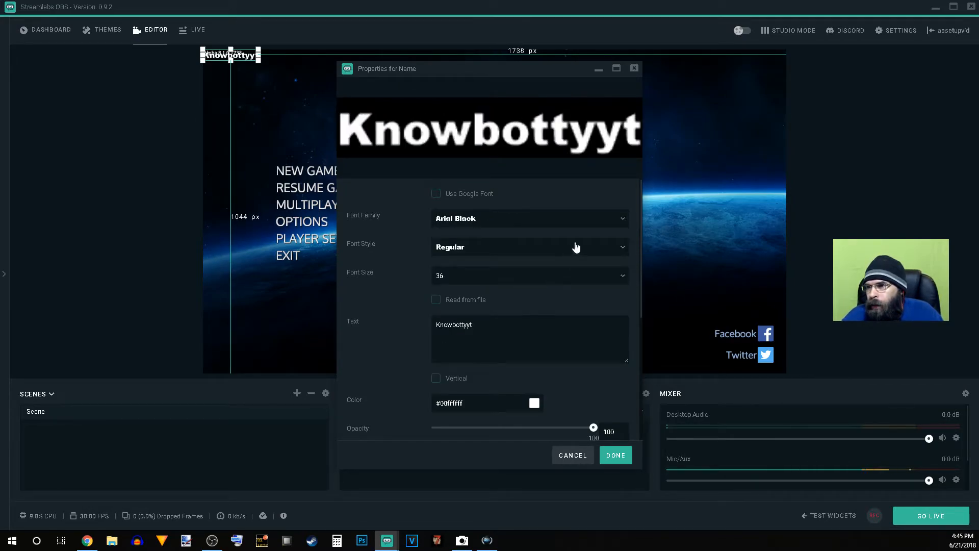
left_click(622, 219)
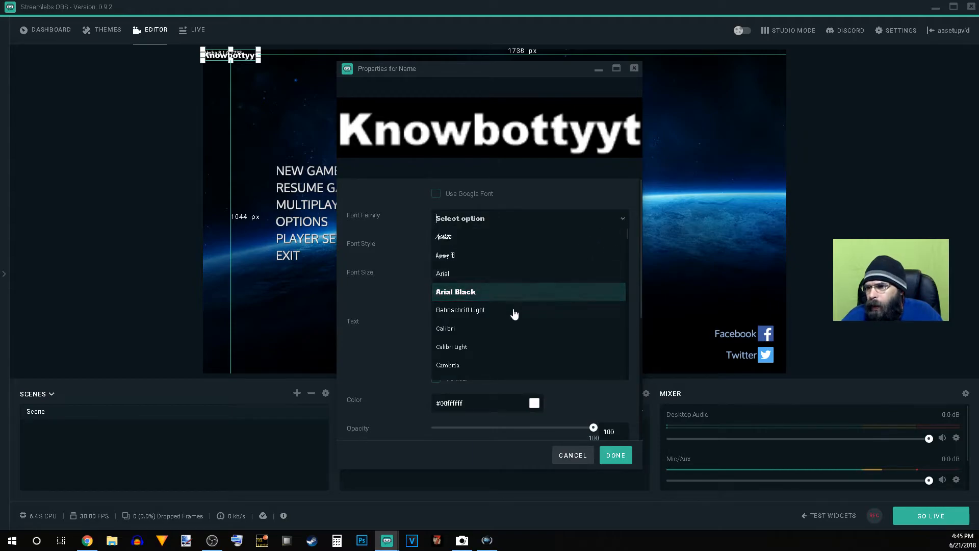
left_click(513, 311)
scroll(513, 308, "down", 1)
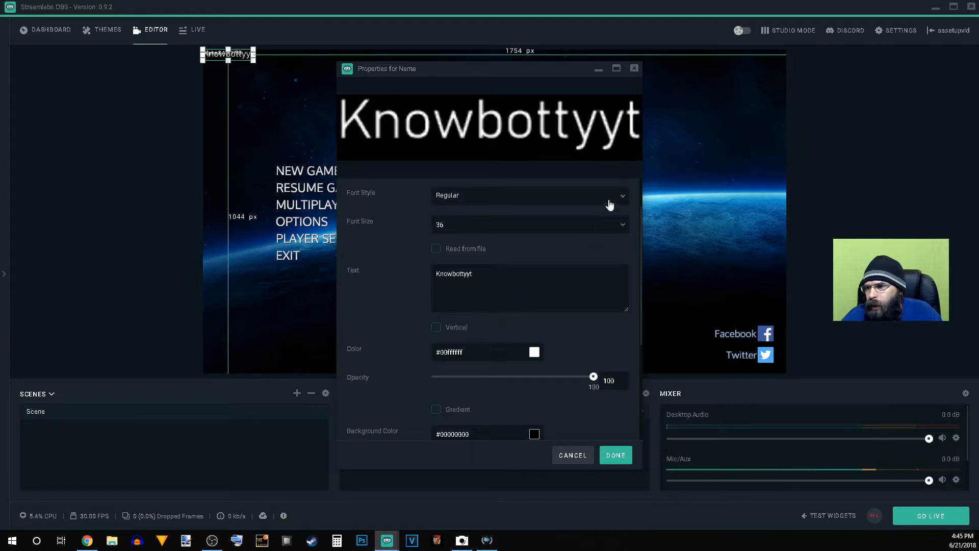
scroll(605, 215, "up", 1)
left_click(622, 219)
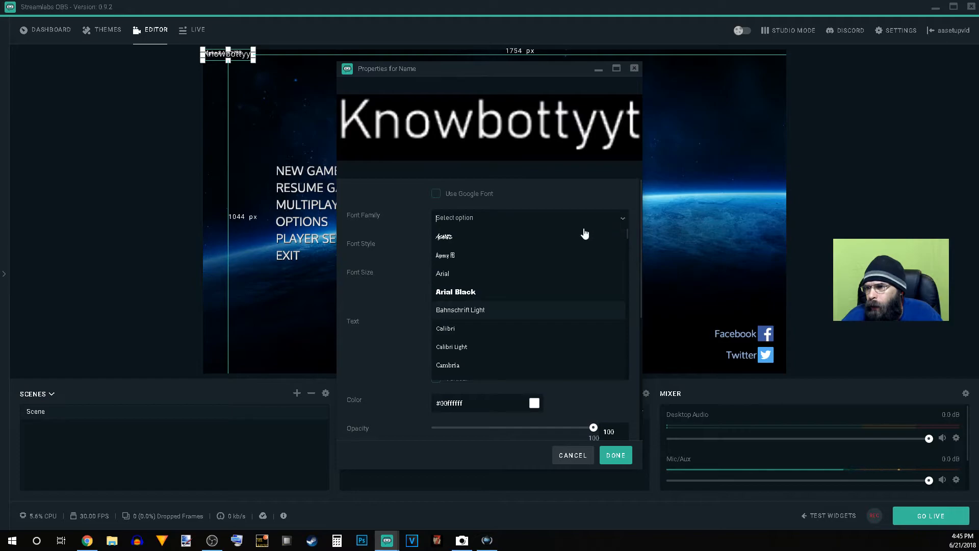
left_click(481, 329)
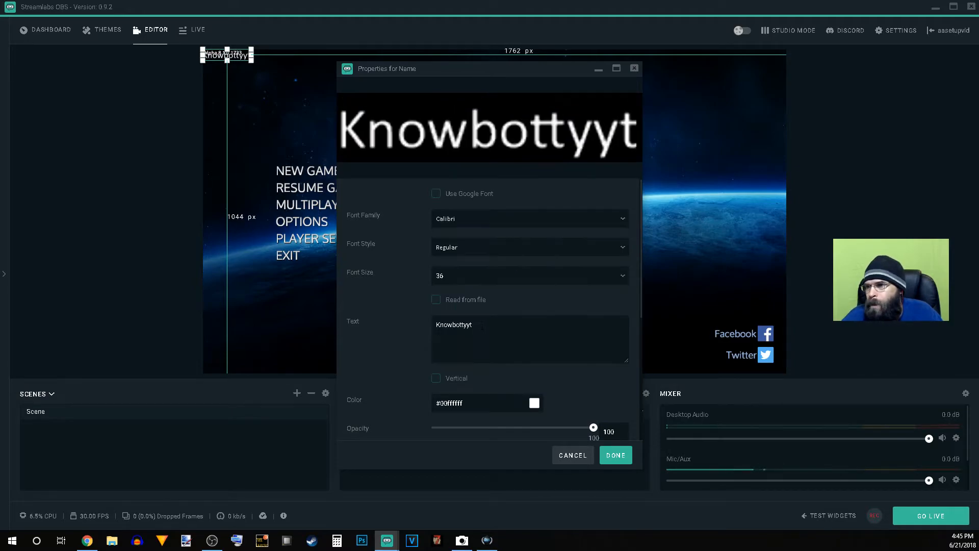
left_click(629, 224)
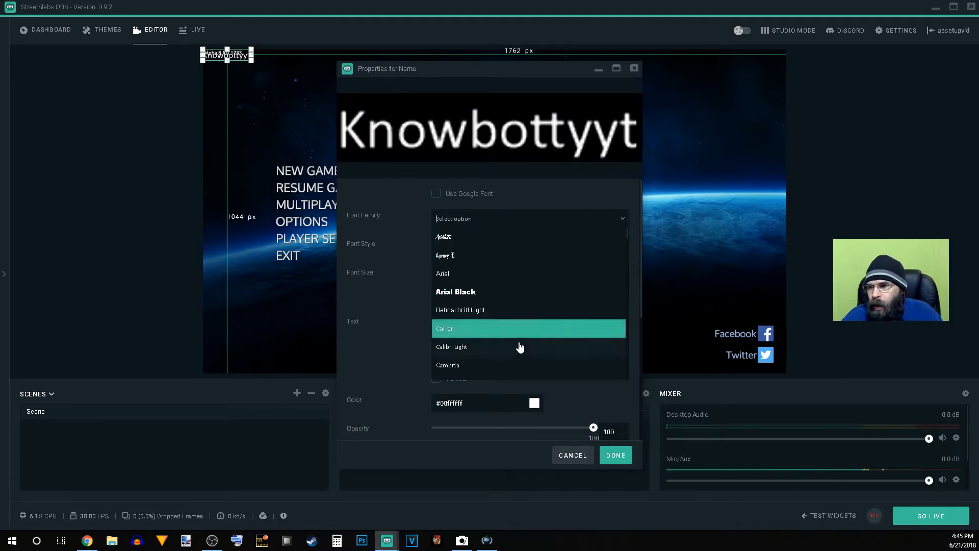
left_click(520, 346)
Step: Set the text's font family to Cambria and its font style to Bold
left_click(623, 220)
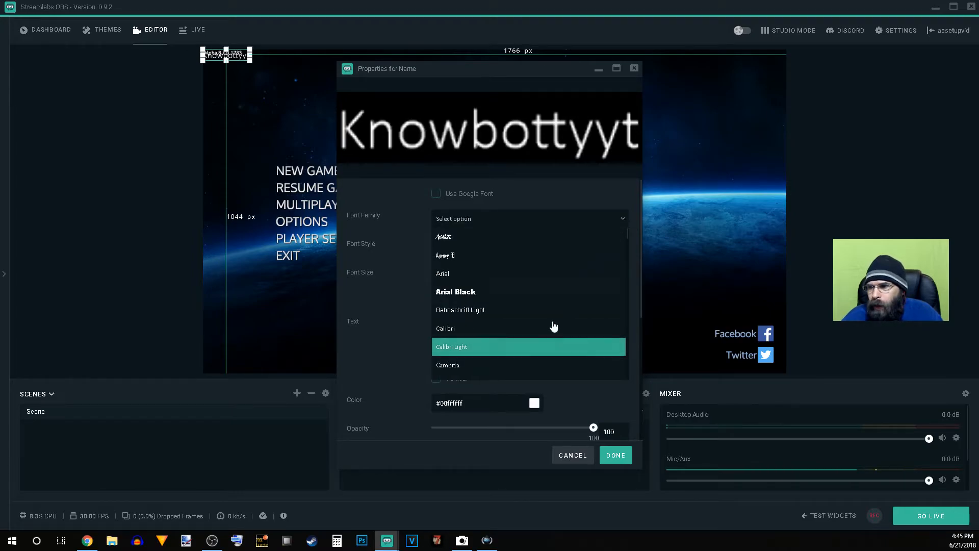
left_click(524, 366)
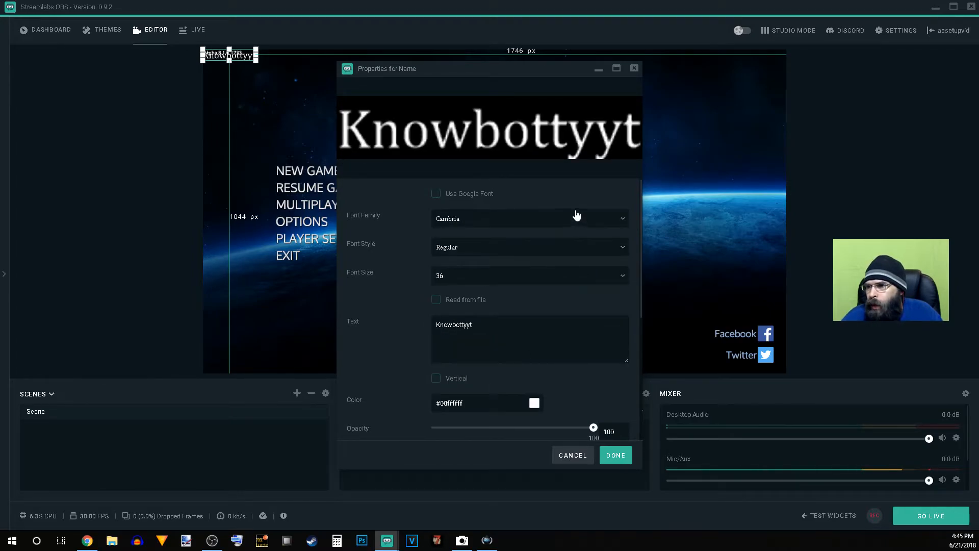
left_click(478, 248)
left_click(474, 302)
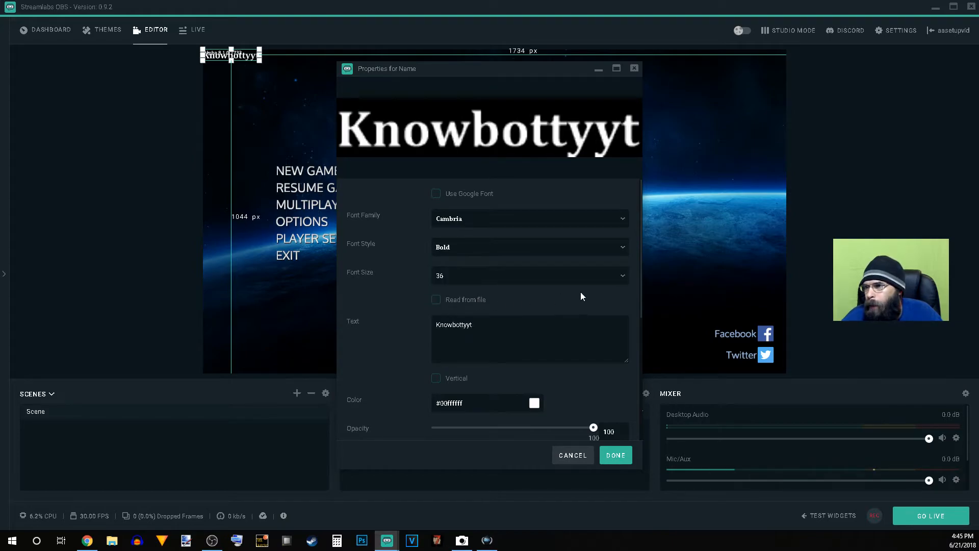
Step: Try font size 12 on the text, then set the font size to 96
left_click(623, 276)
left_click(491, 352)
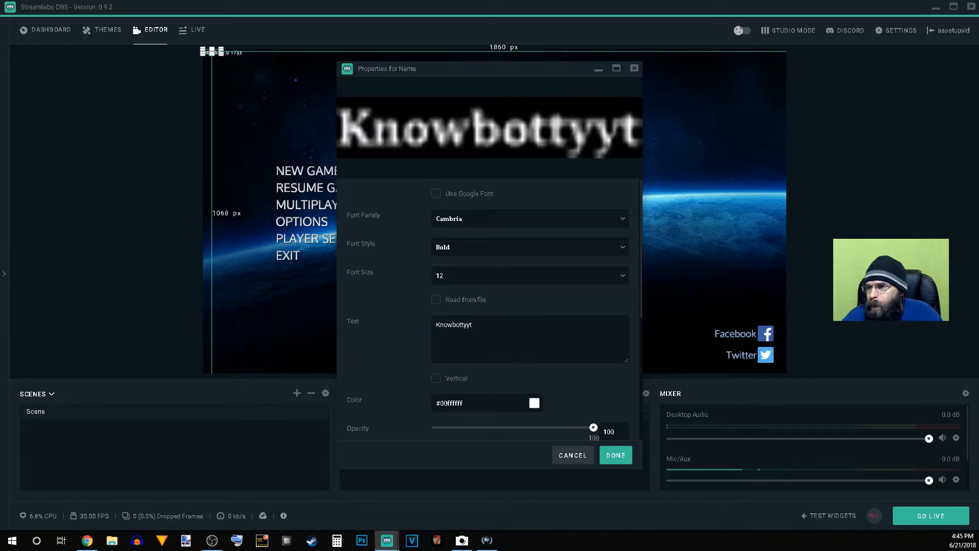
left_click(606, 277)
scroll(503, 351, "down", 3)
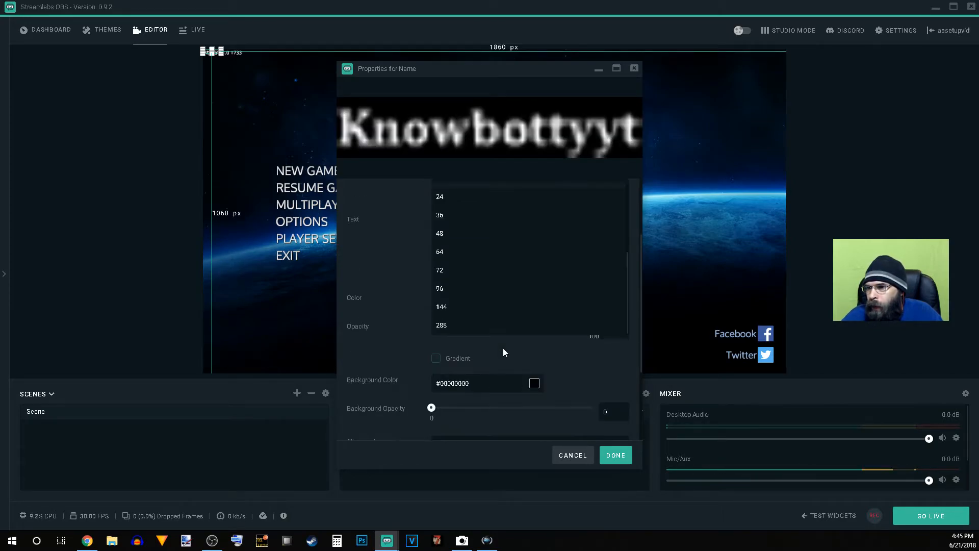
left_click(473, 288)
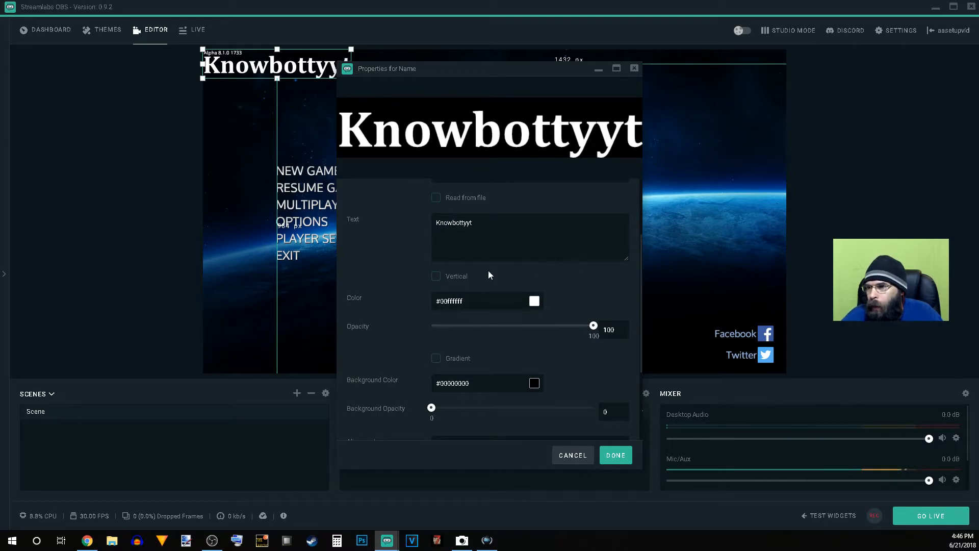
Step: Change the text color to red, #00eb2323
left_click(533, 301)
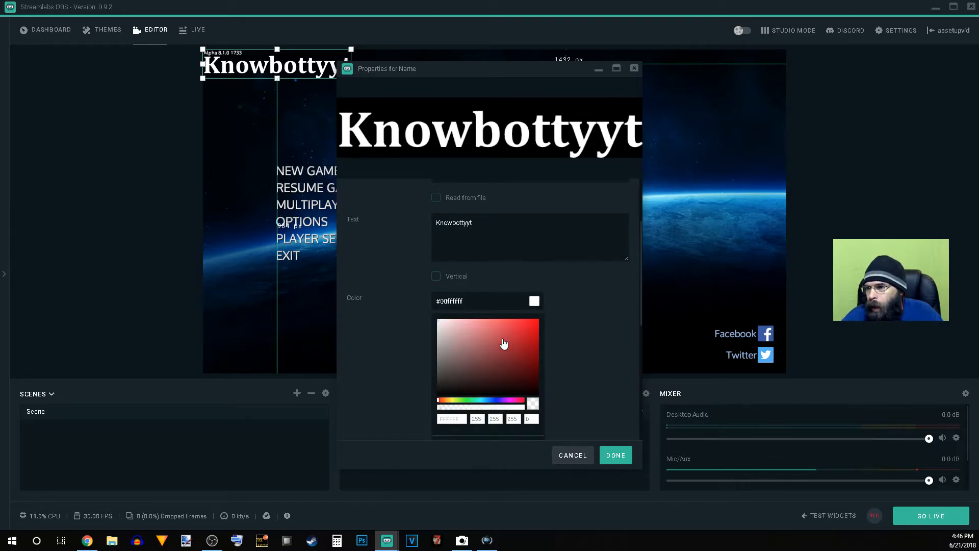
left_click(523, 326)
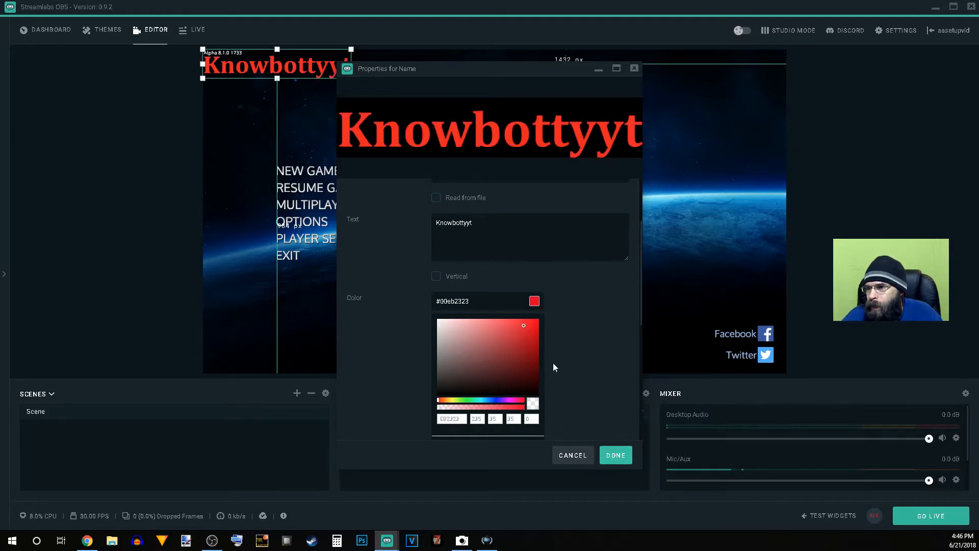
scroll(476, 314, "down", 2)
scroll(475, 315, "down", 2)
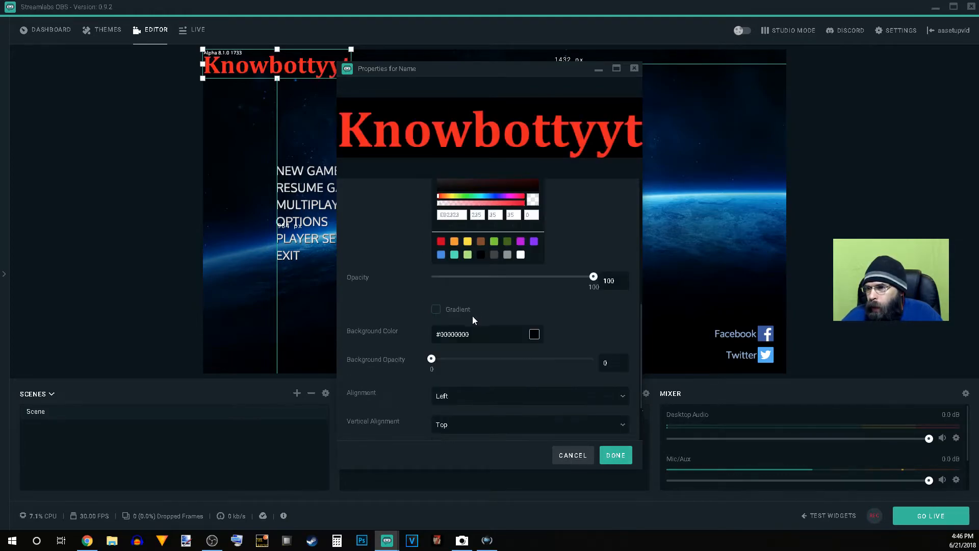
Step: Try green as the text's background color, #ff84df22, keeping the background opacity at 0
mouse_move(593, 278)
left_mouse_down()
mouse_move(473, 279)
mouse_move(594, 278)
left_mouse_up()
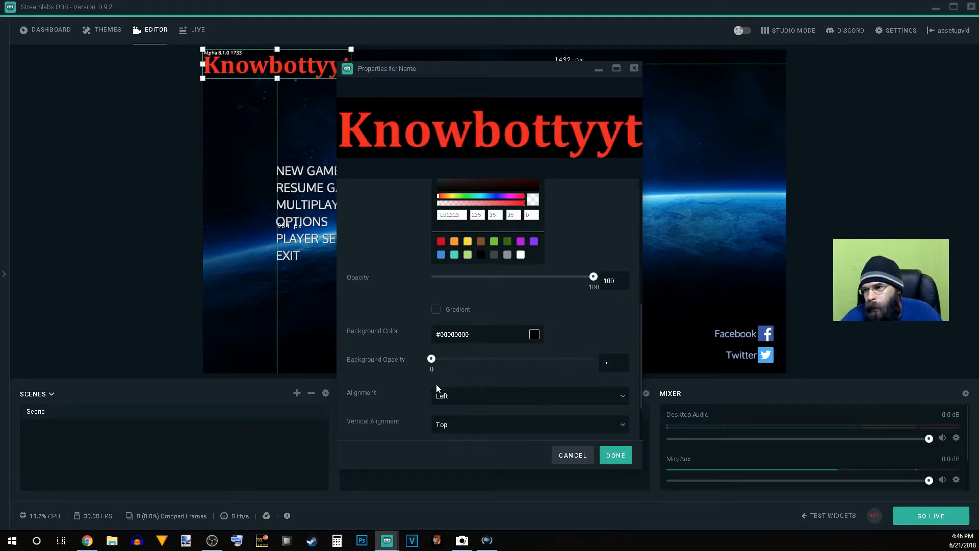
left_click(535, 336)
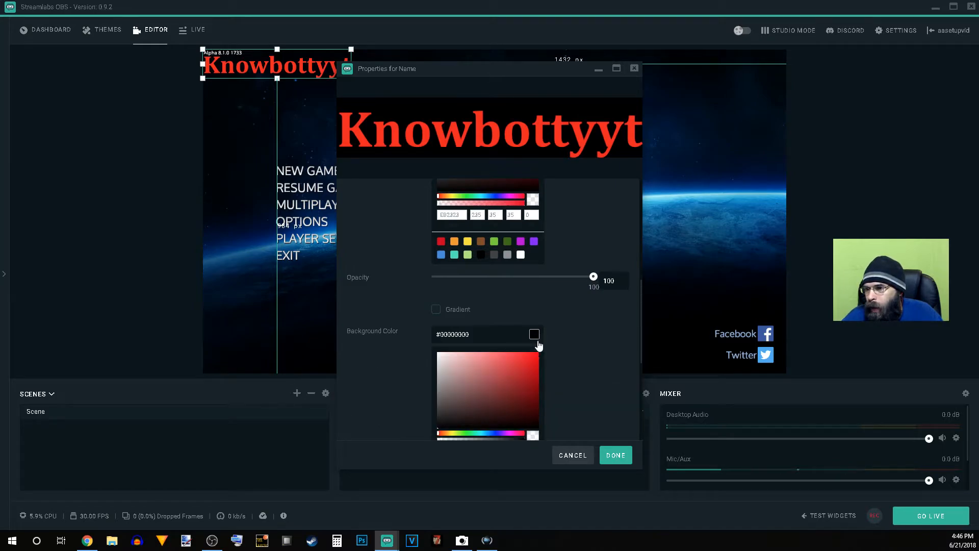
scroll(552, 386, "down", 2)
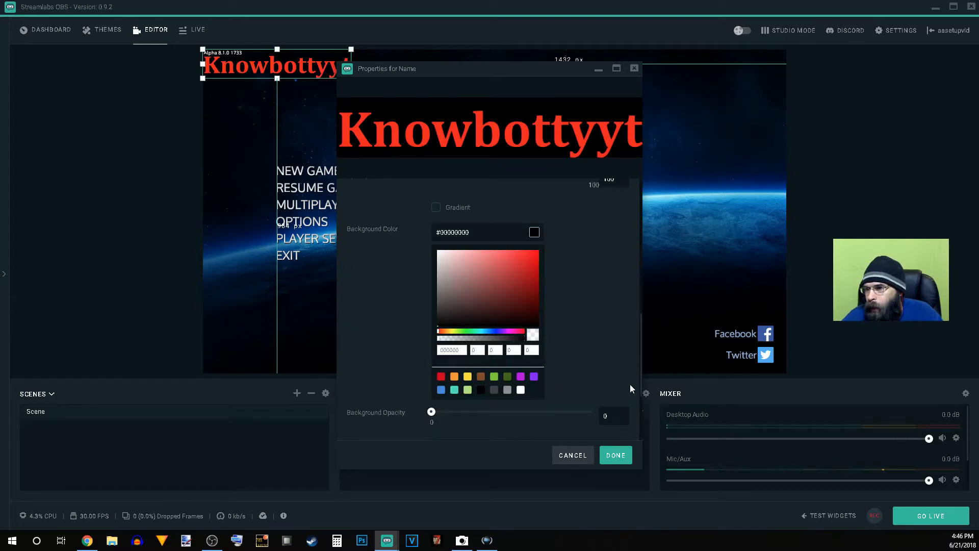
scroll(543, 332, "down", 1)
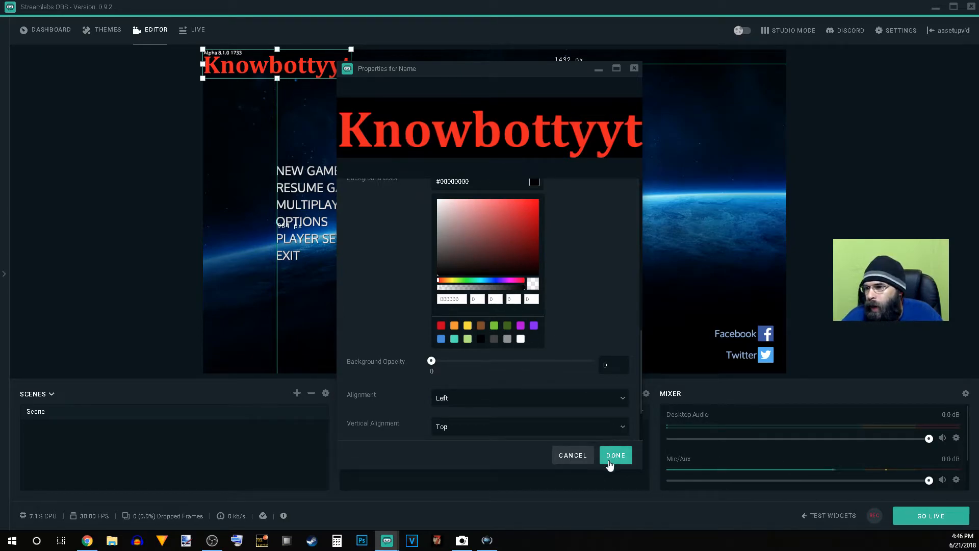
scroll(510, 357, "down", 2)
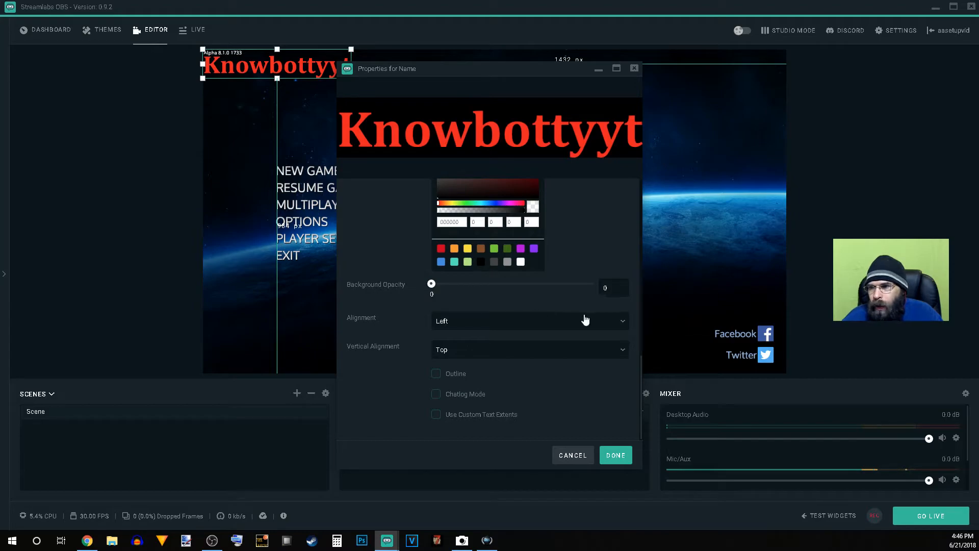
left_click(494, 249)
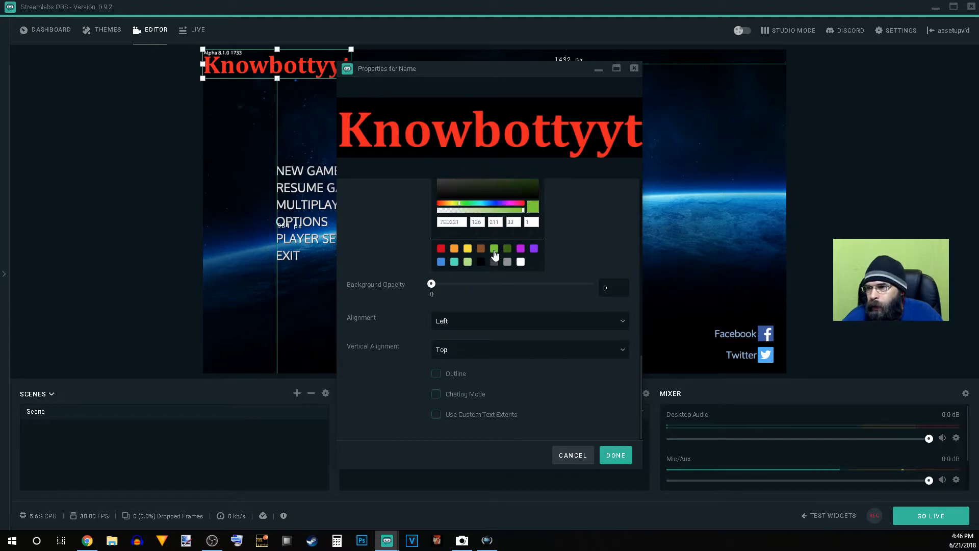
scroll(582, 269, "up", 3)
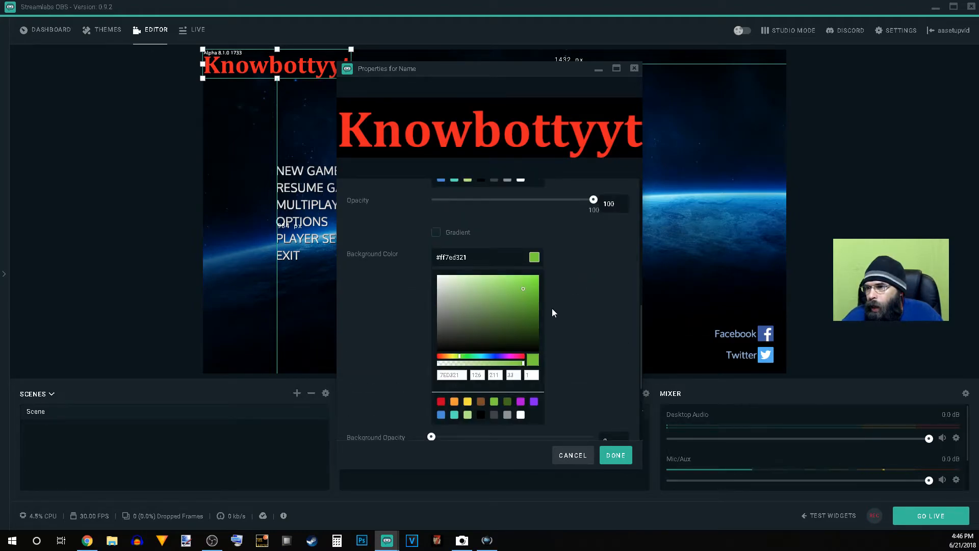
left_click(525, 289)
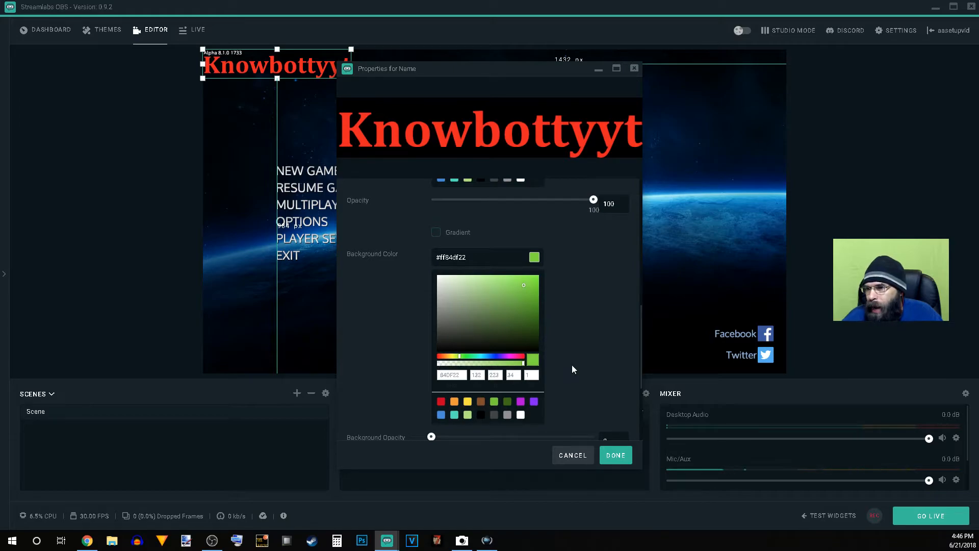
scroll(556, 381, "down", 2)
left_click_drag(431, 335, 385, 335)
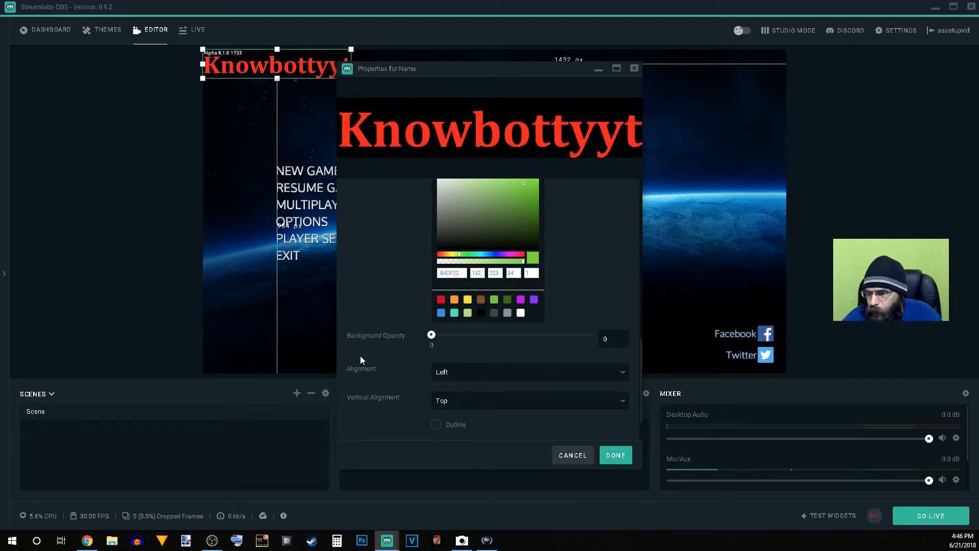
scroll(390, 374, "down", 1)
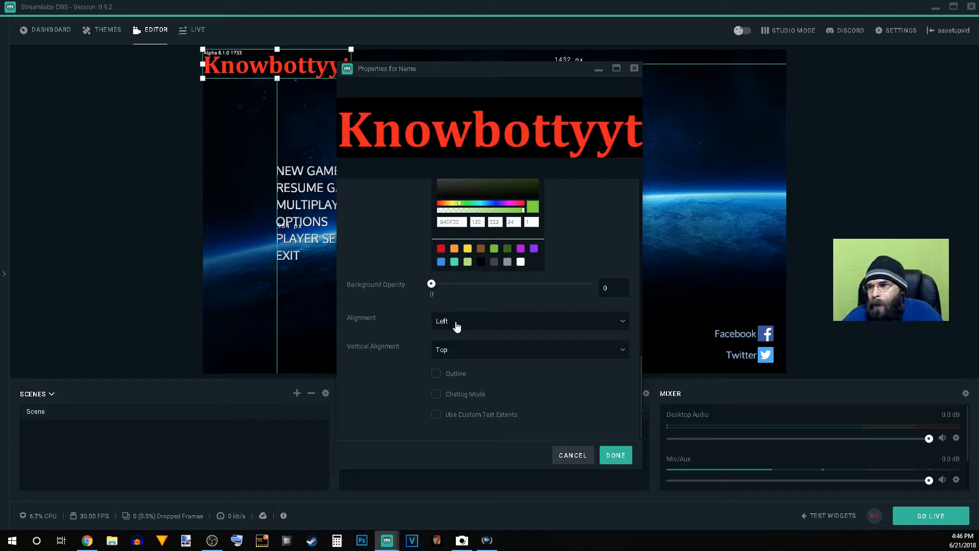
Step: Enable the text's outline and change the background color to purple, 9012FE
left_click(434, 375)
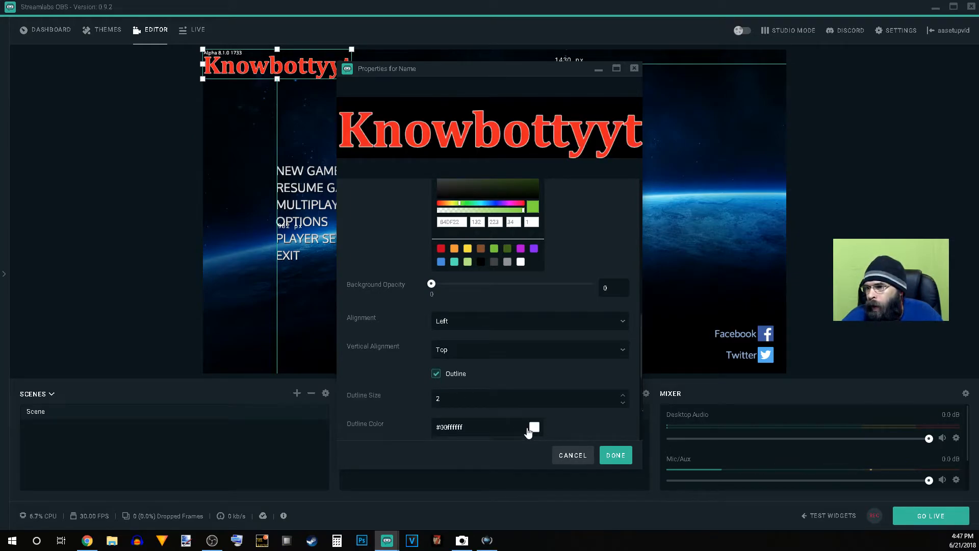
left_click(533, 249)
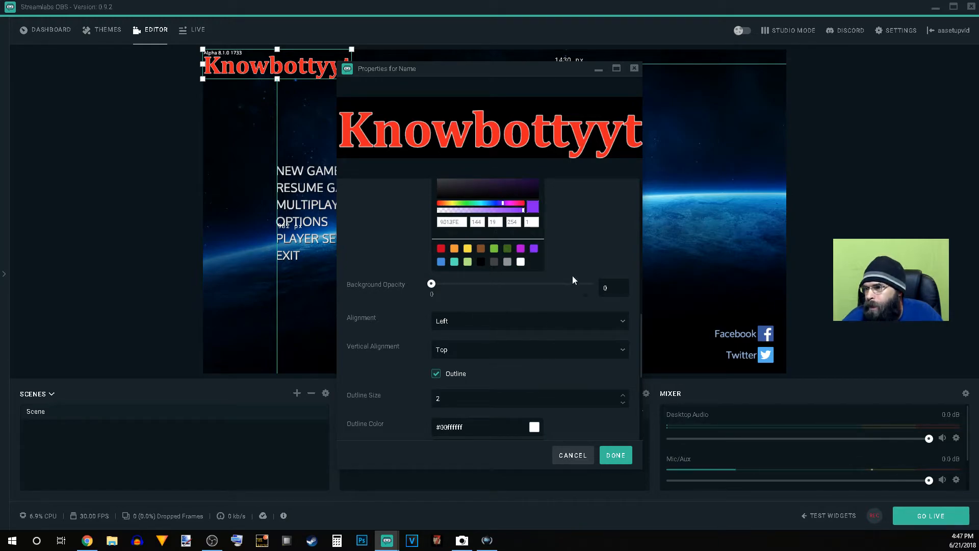
scroll(534, 255, "up", 4)
scroll(535, 256, "down", 5)
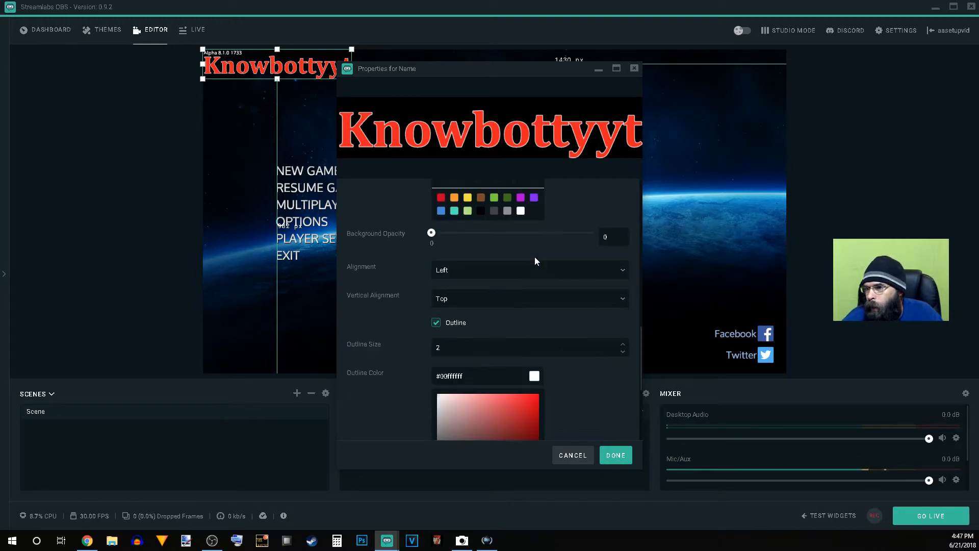
Step: Set the text's outline color to bright purple, #00c016f0, and apply the text properties
scroll(529, 362, "down", 1)
left_click(534, 329)
left_click(533, 339)
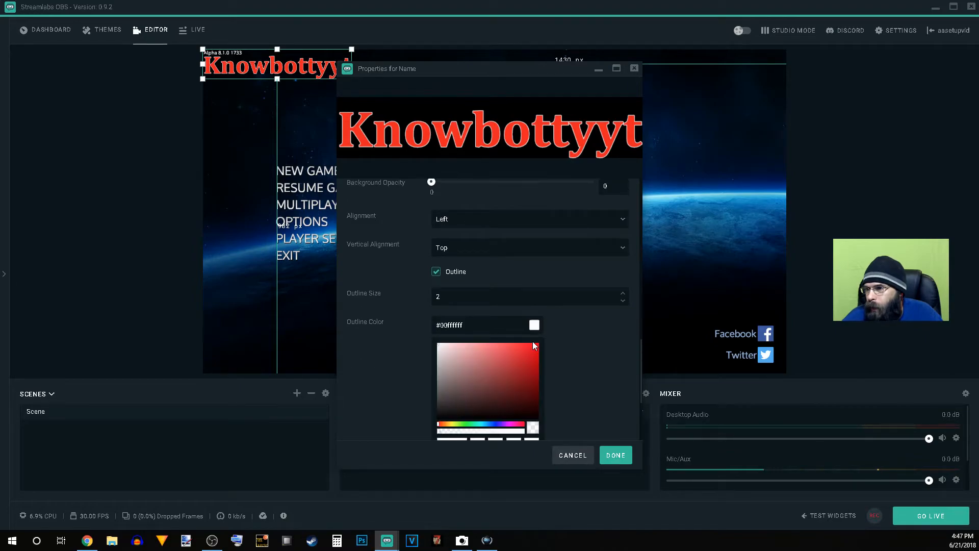
left_click(507, 424)
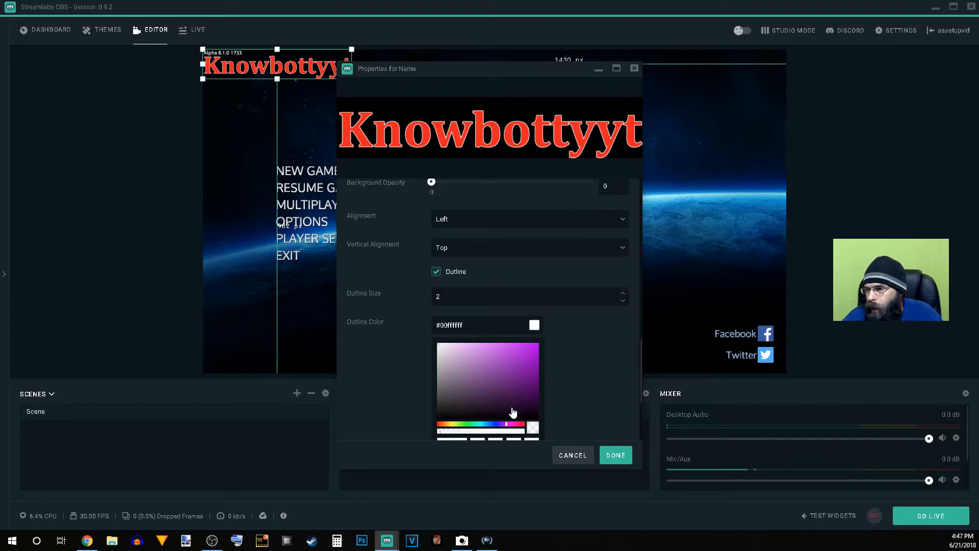
left_click(530, 348)
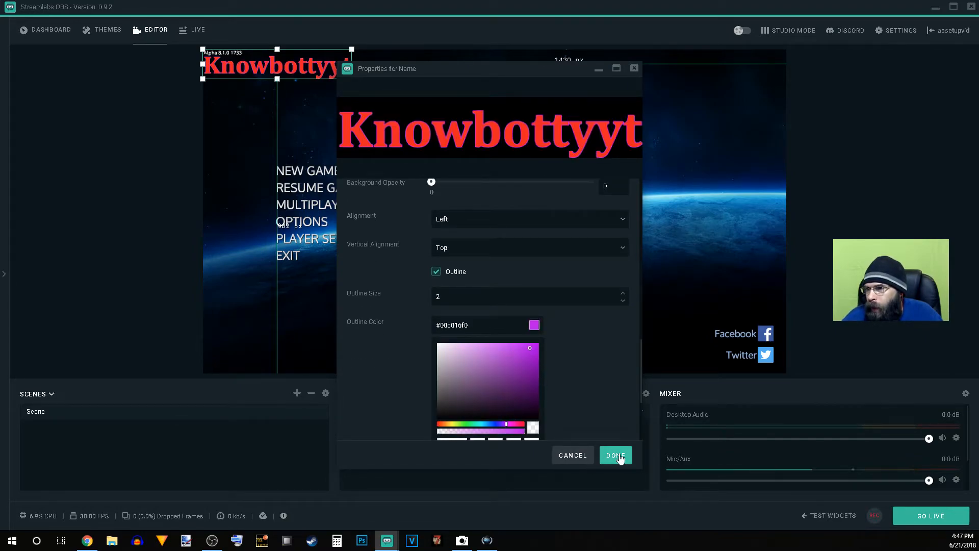
scroll(564, 396, "down", 3)
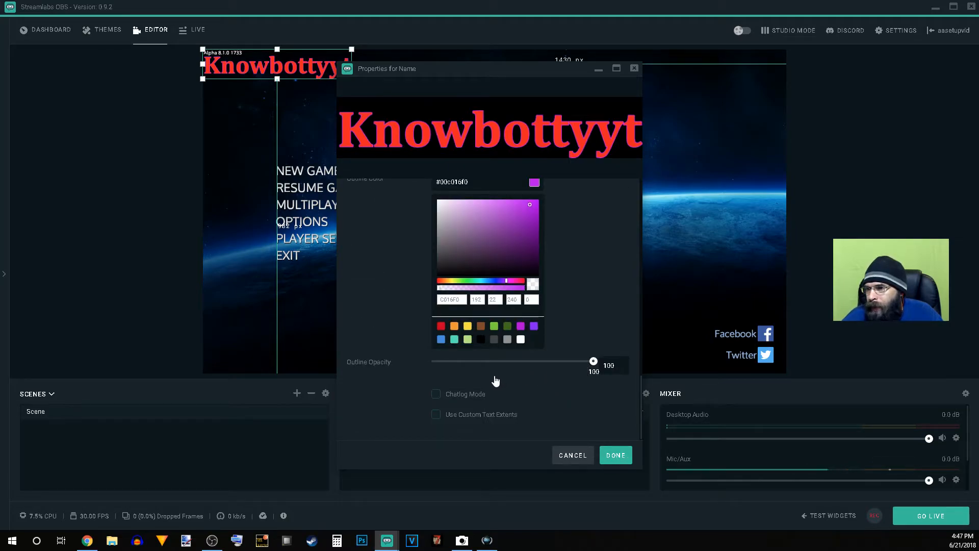
scroll(530, 413, "down", 5)
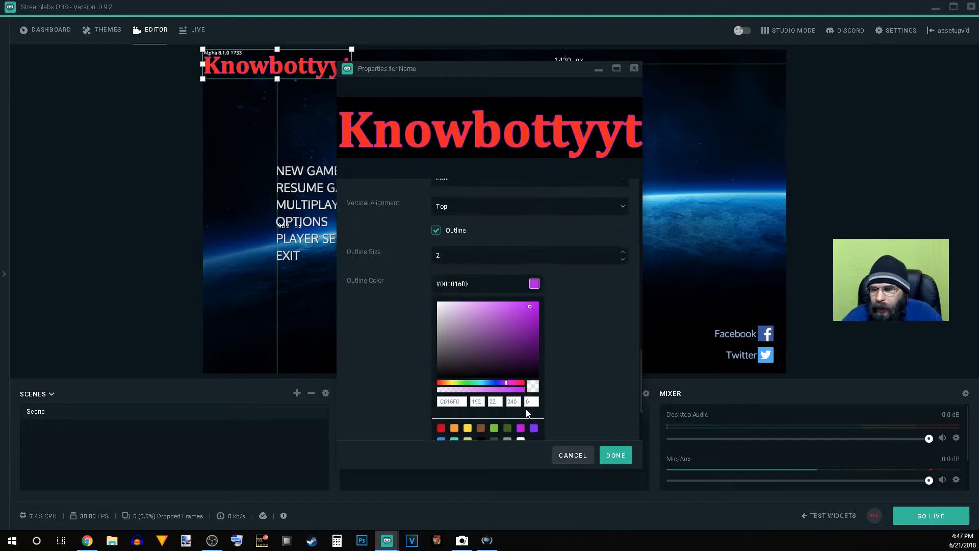
scroll(562, 395, "up", 5)
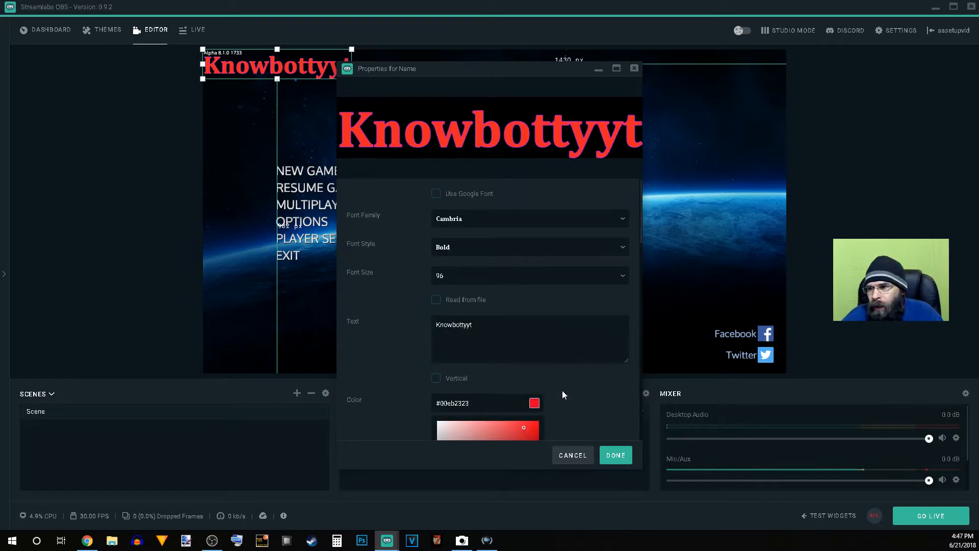
scroll(566, 408, "down", 5)
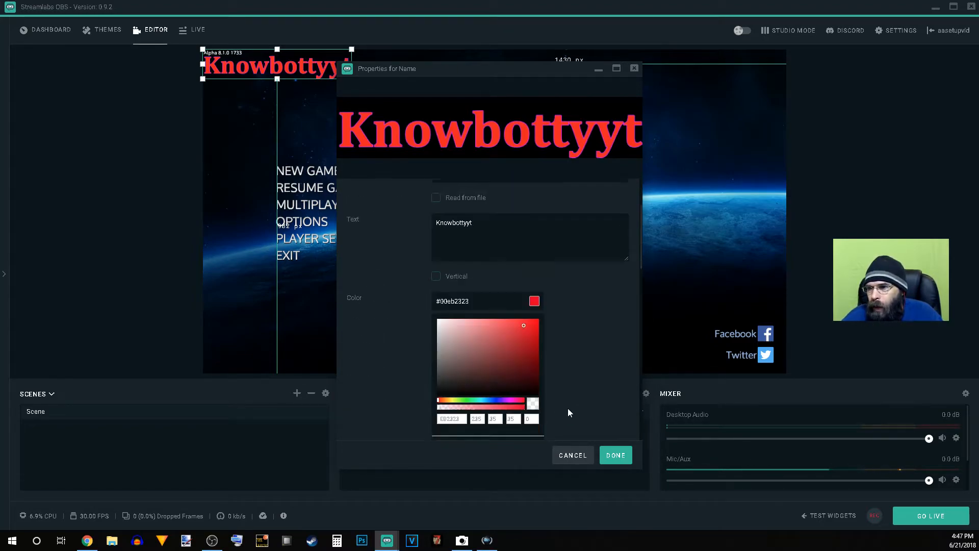
left_click(614, 455)
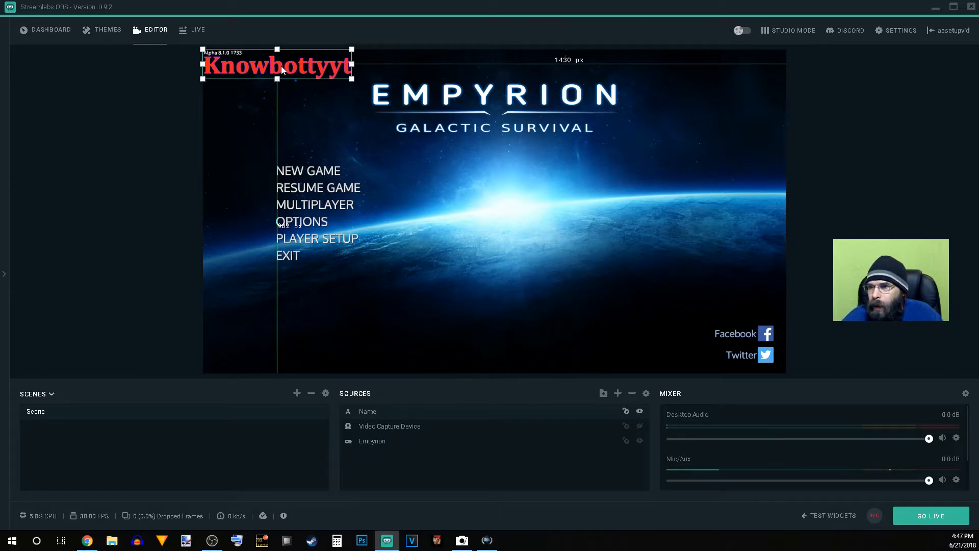
Step: Move the Name text above the game title near the canvas's upper edge and center it horizontally
left_click_drag(280, 65, 505, 71)
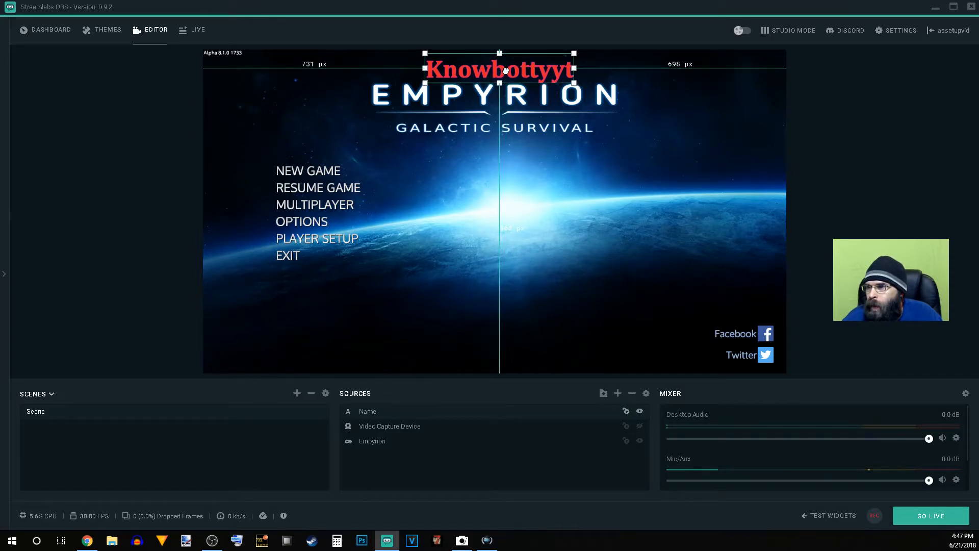
left_click_drag(506, 71, 503, 71)
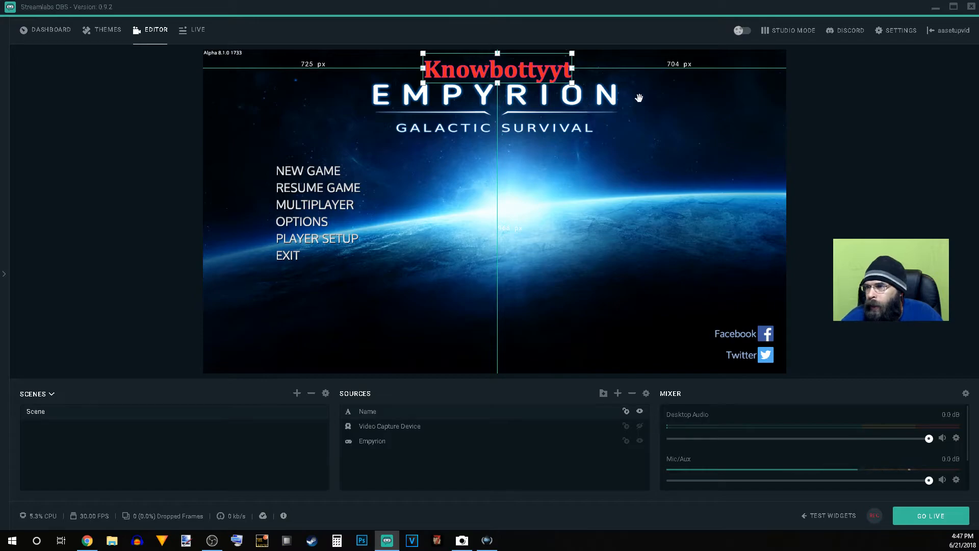
left_click_drag(504, 72, 500, 72)
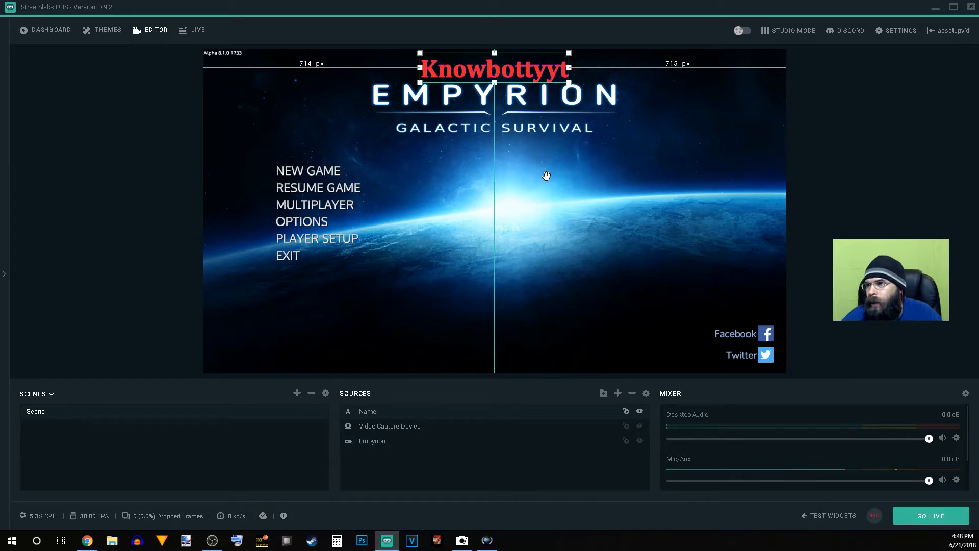
right_click(469, 69)
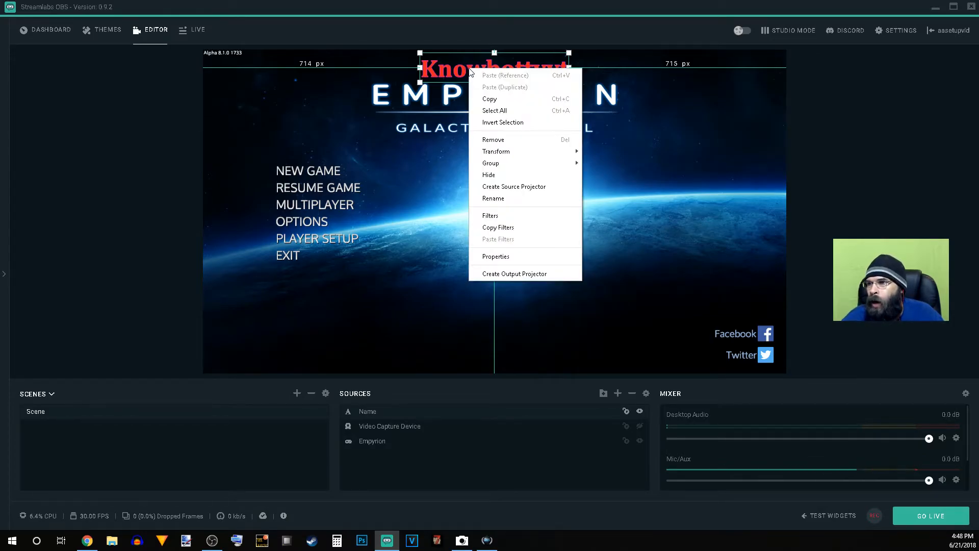
mouse_move(530, 152)
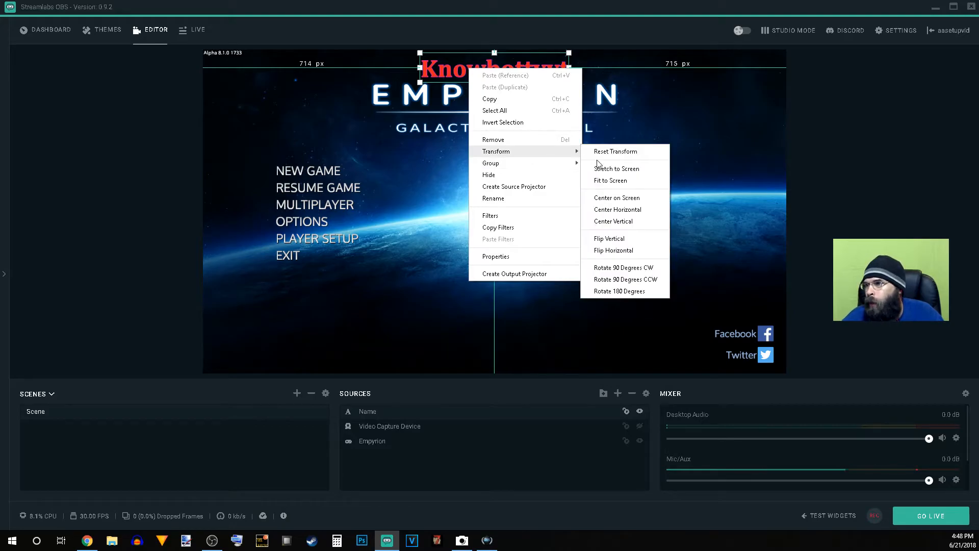
left_click(637, 210)
Step: Center the Name text vertically on the canvas with the Center Vertical transform
right_click(515, 69)
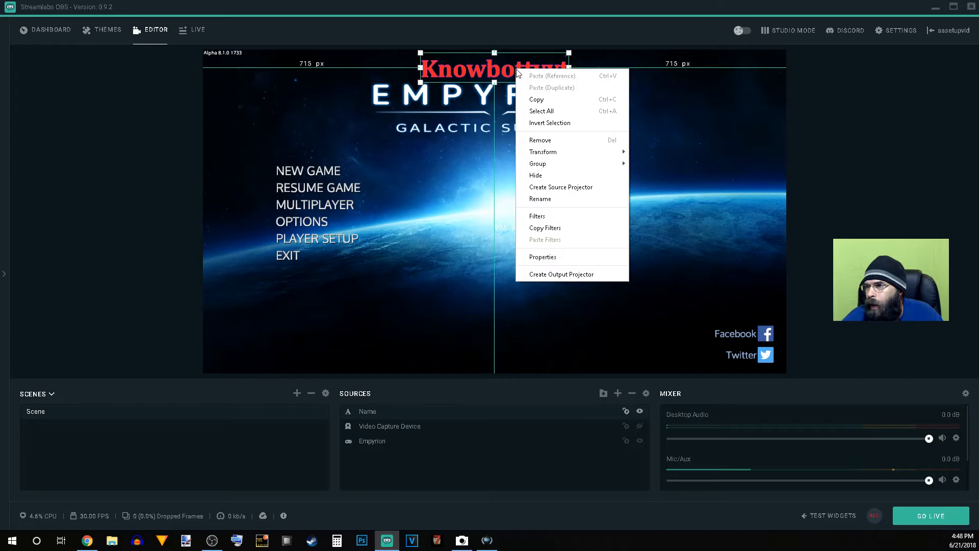
mouse_move(597, 152)
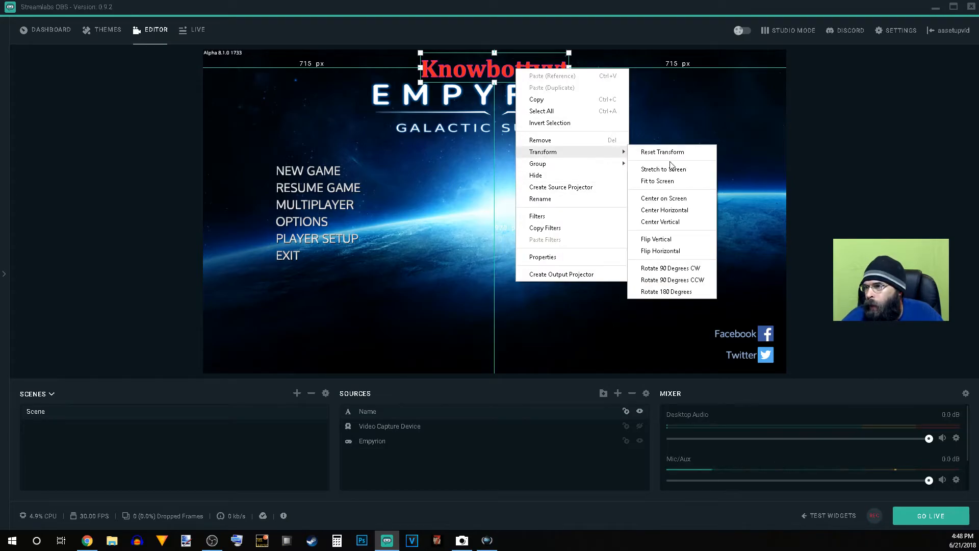
left_click(674, 222)
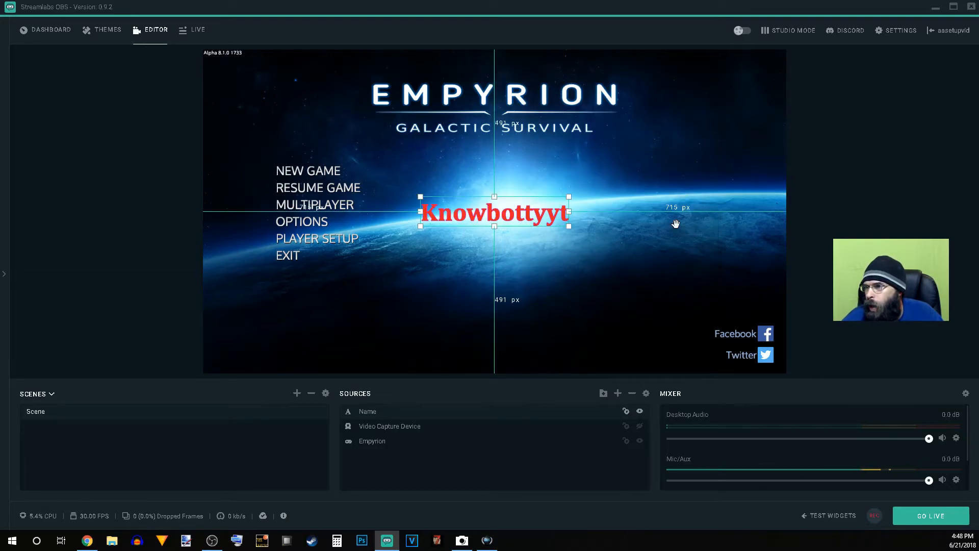
Step: Flip the Name text vertically and then horizontally
right_click(487, 213)
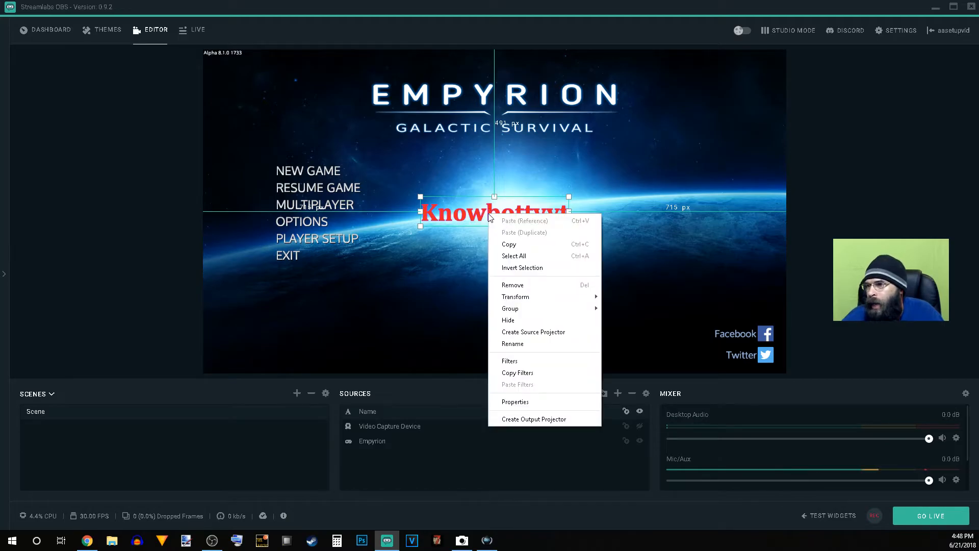
mouse_move(541, 300)
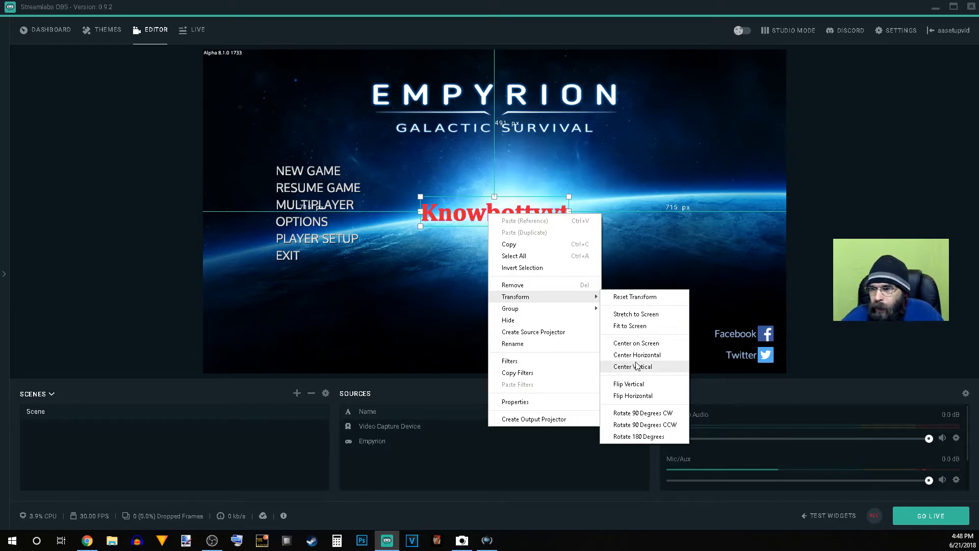
left_click(638, 385)
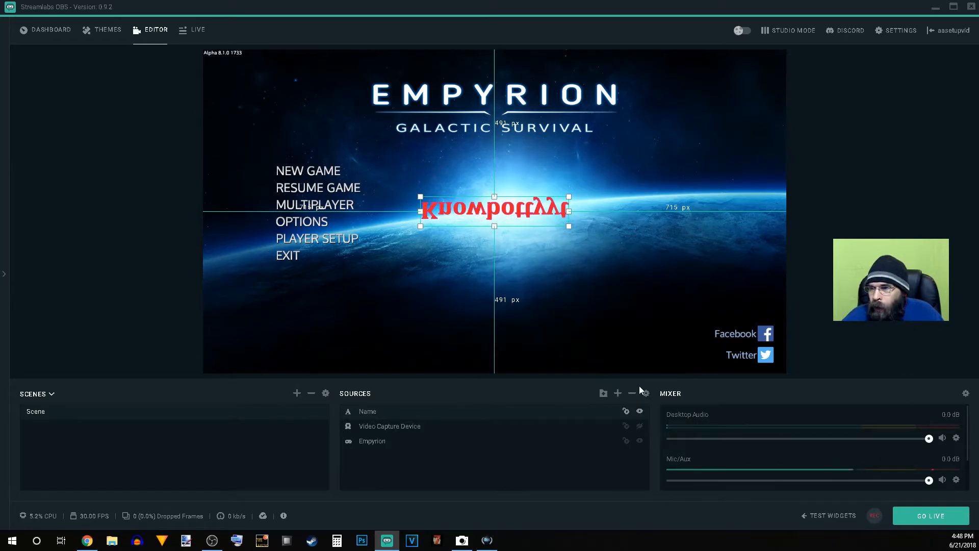
right_click(542, 214)
mouse_move(619, 294)
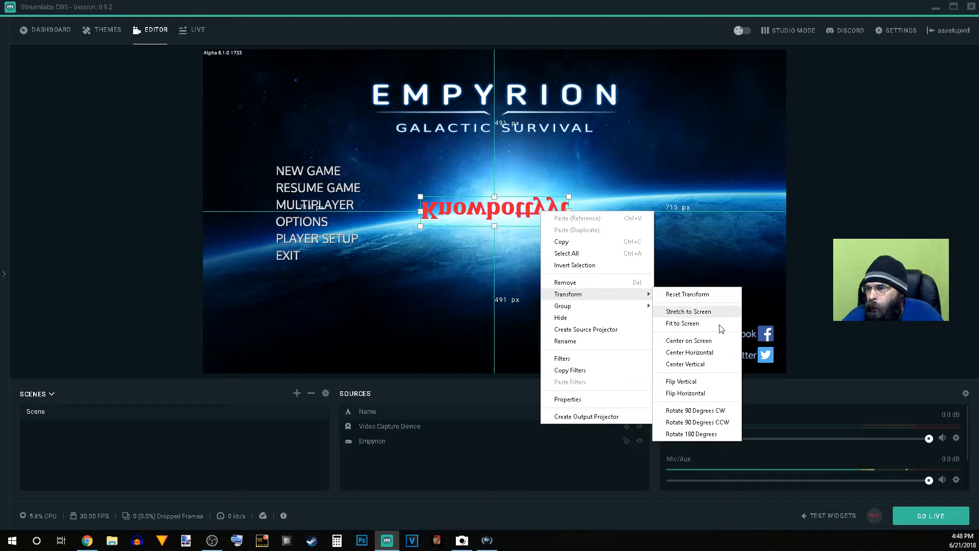
left_click(706, 393)
Step: Reset the Name text's transform and center it horizontally along the canvas's upper edge
right_click(538, 225)
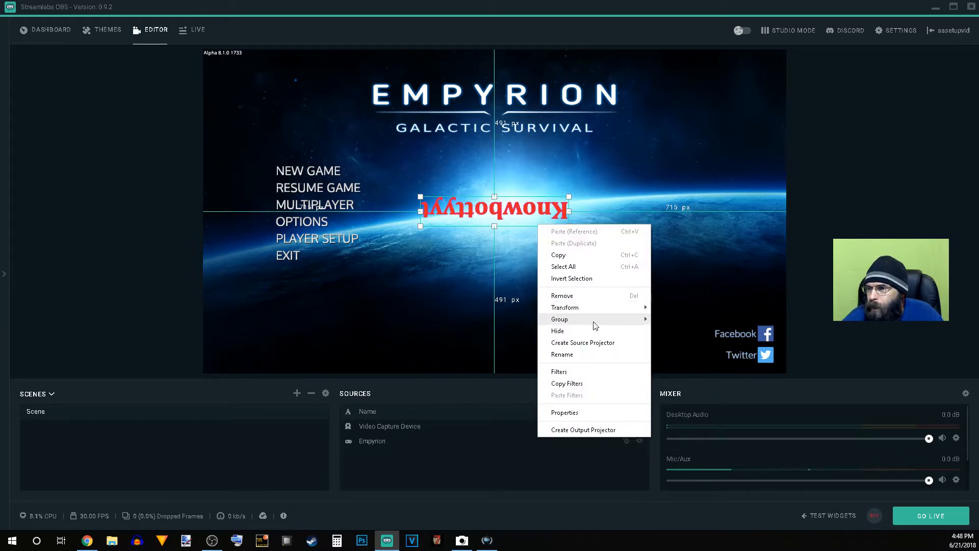
mouse_move(609, 307)
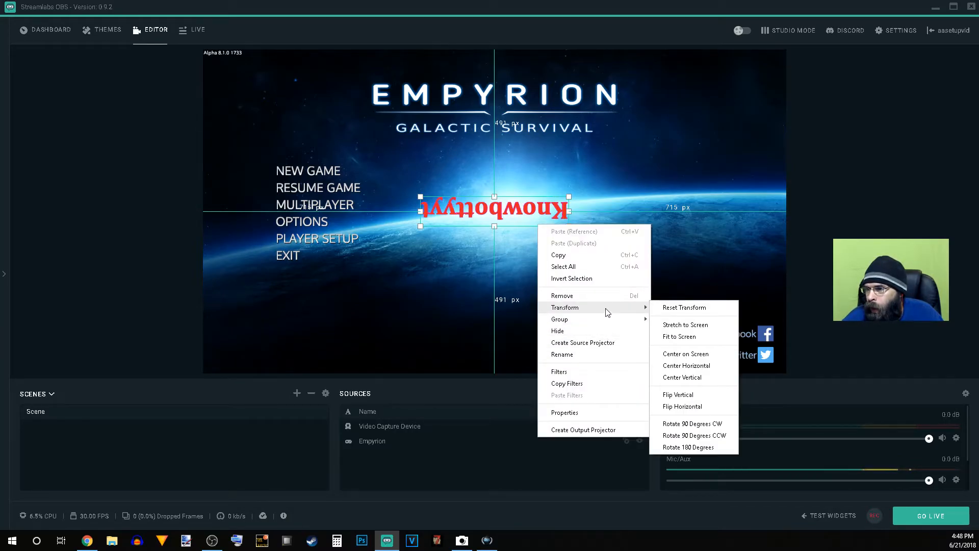
left_click(685, 308)
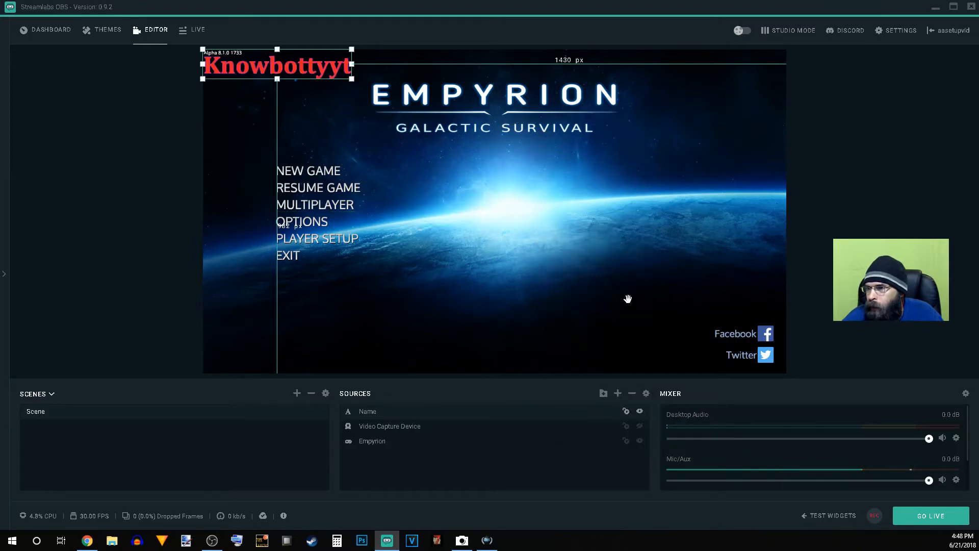
right_click(285, 71)
mouse_move(352, 154)
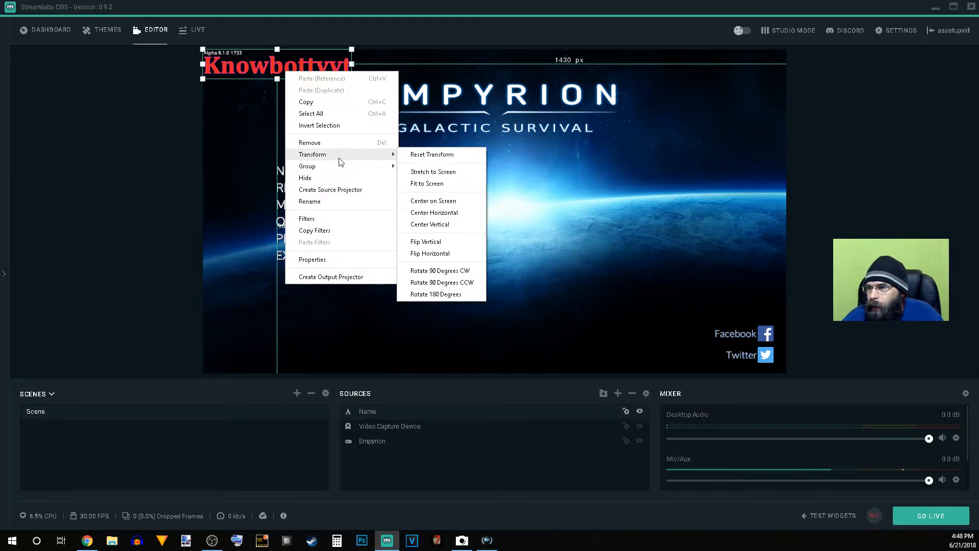
left_click(435, 213)
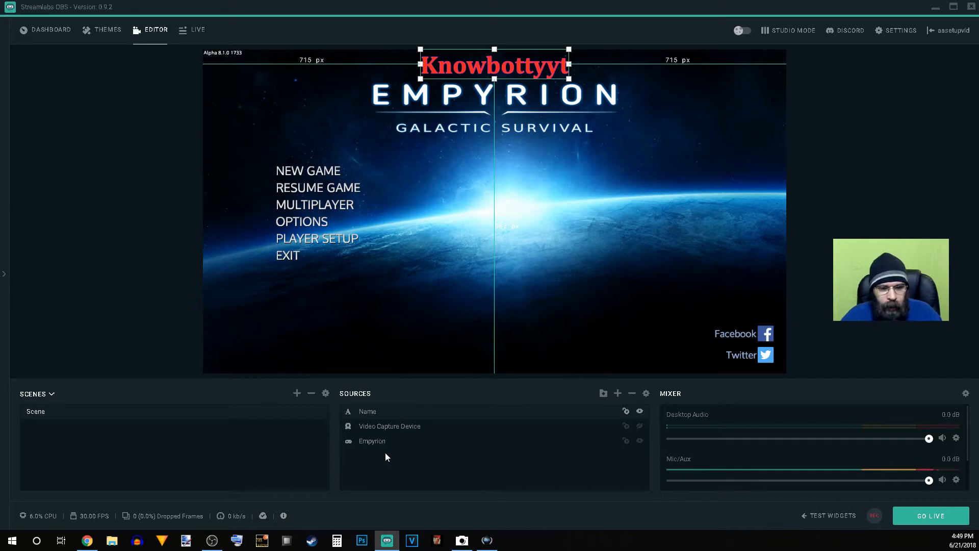
Step: Open the Alert Box widget page in the dashboard and copy its widget URL
left_click(57, 32)
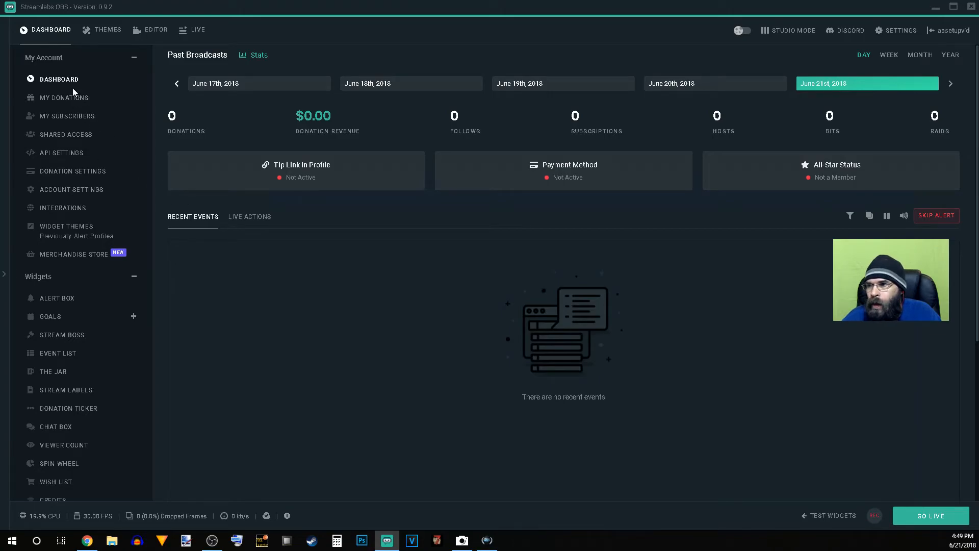
scroll(76, 252, "down", 1)
left_click(72, 252)
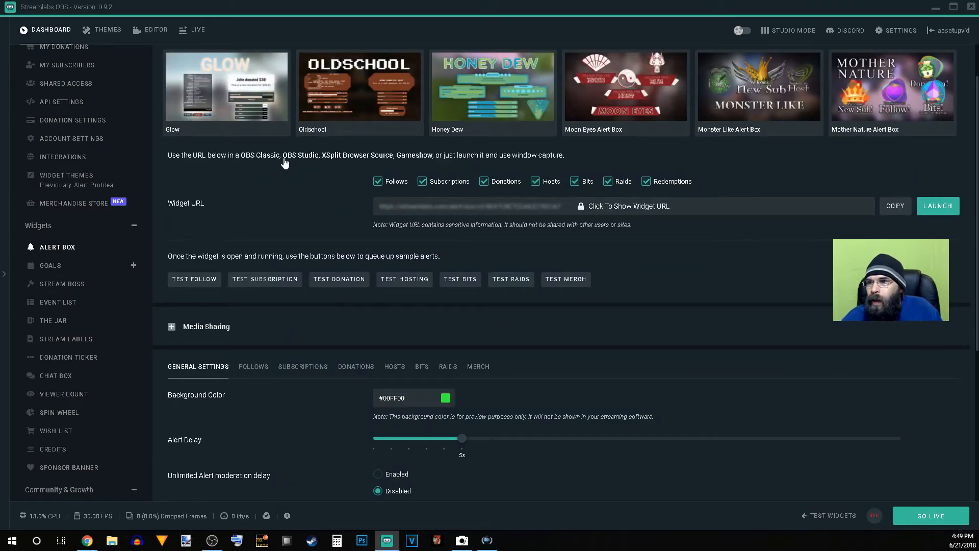
scroll(382, 143, "up", 1)
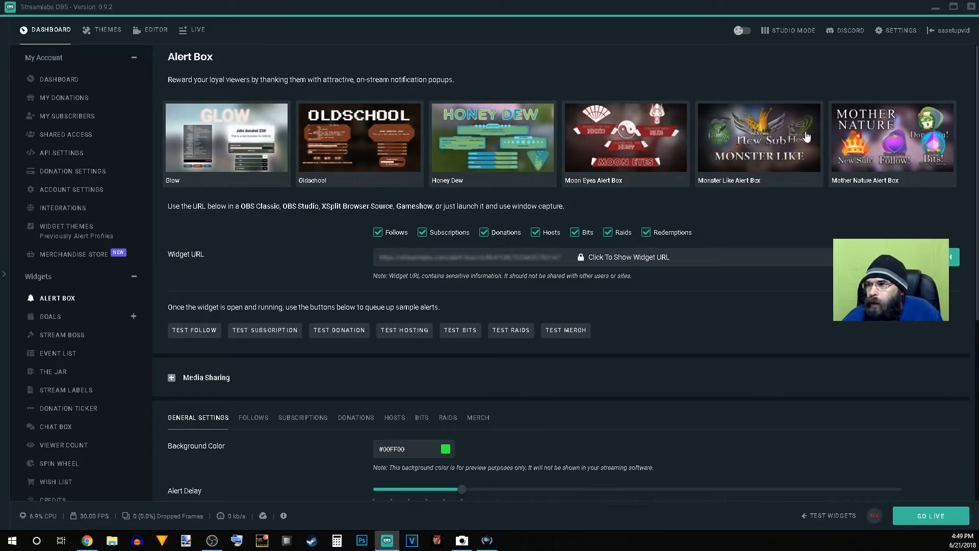
scroll(212, 284, "down", 1)
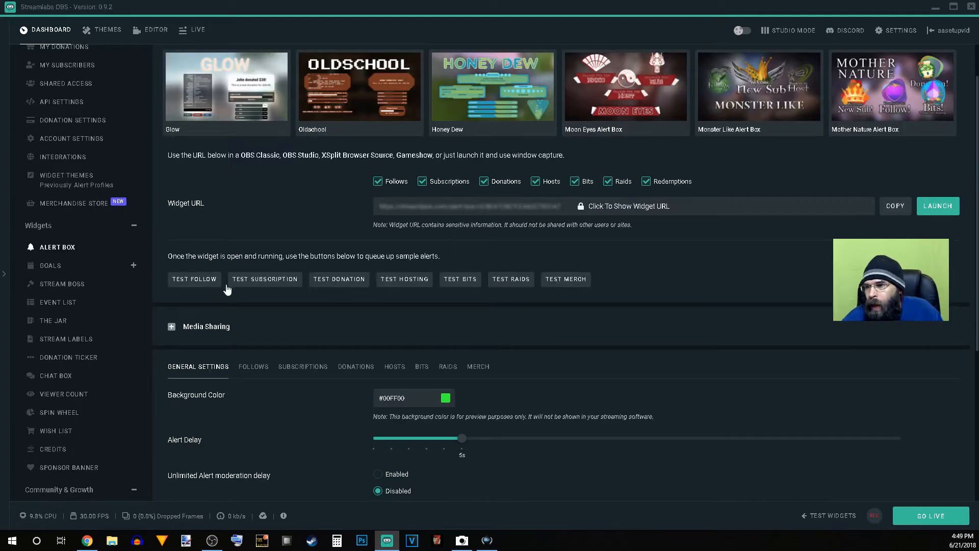
scroll(506, 301, "down", 2)
scroll(359, 317, "up", 3)
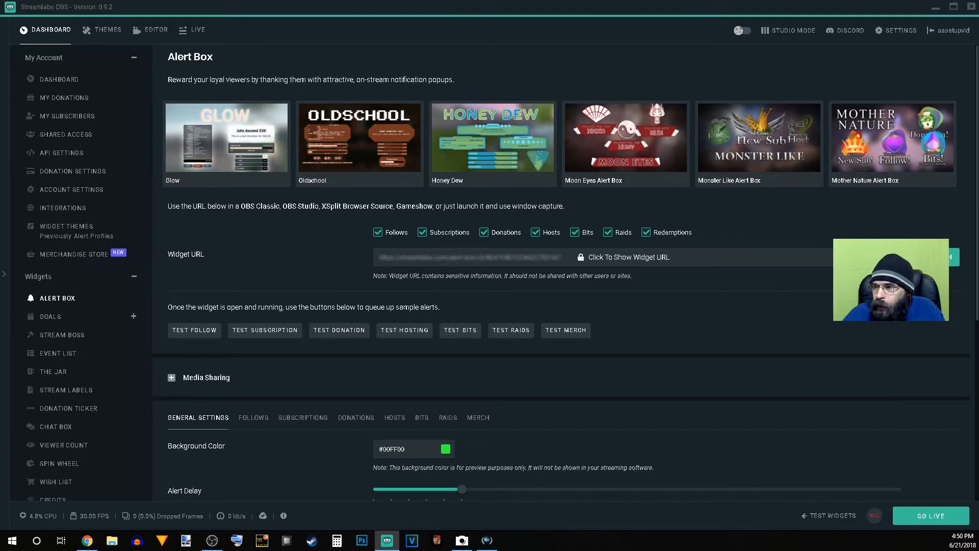
left_click(897, 257)
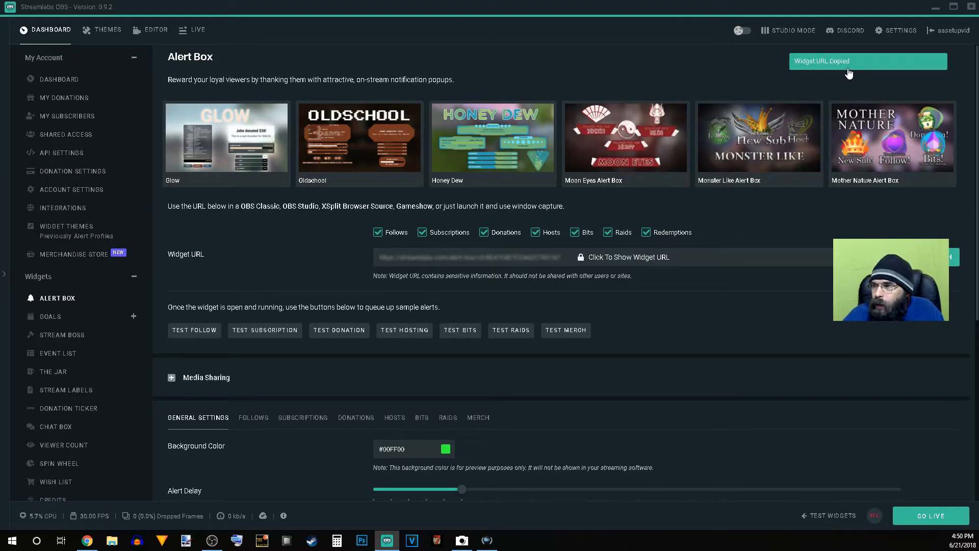
Step: Return to the scene editor and add a Browser Source named Notifications
left_click(156, 31)
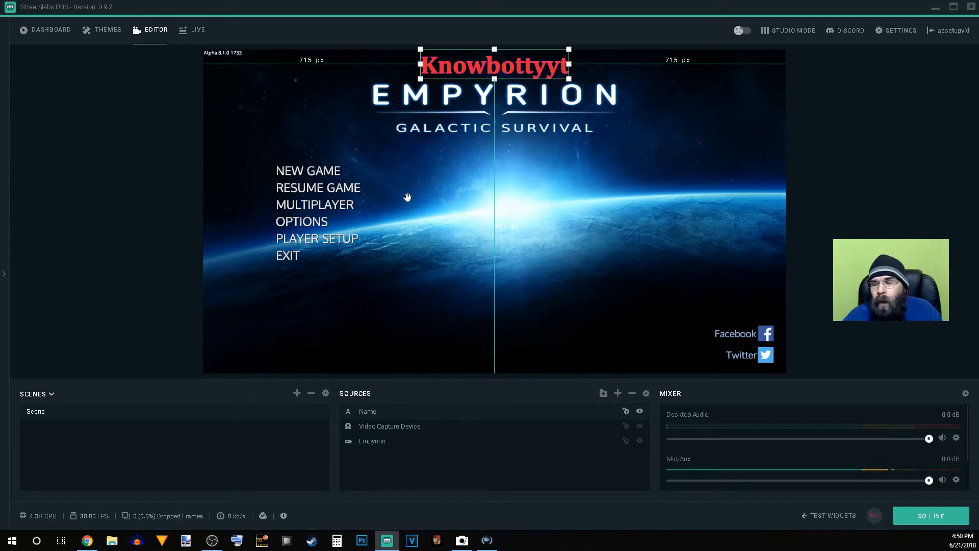
left_click(402, 261)
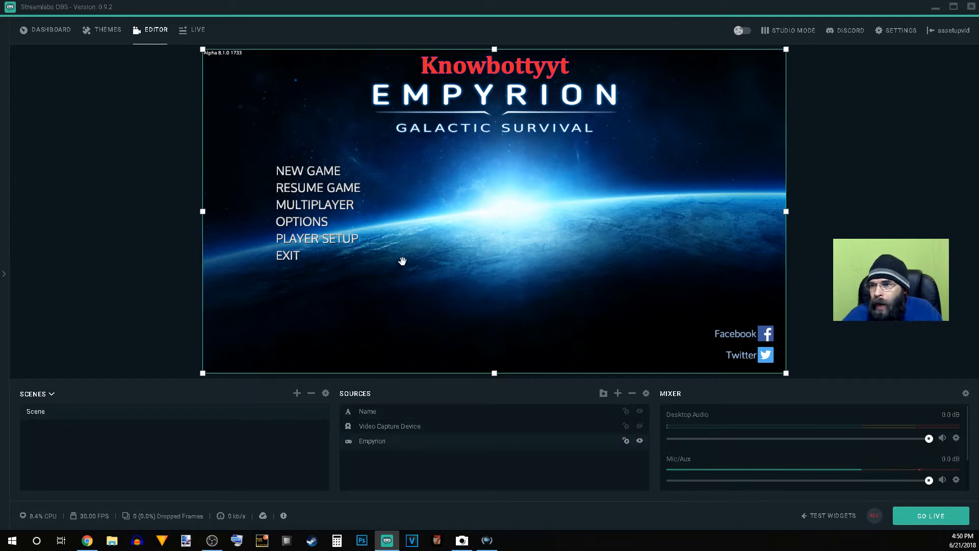
left_click(151, 308)
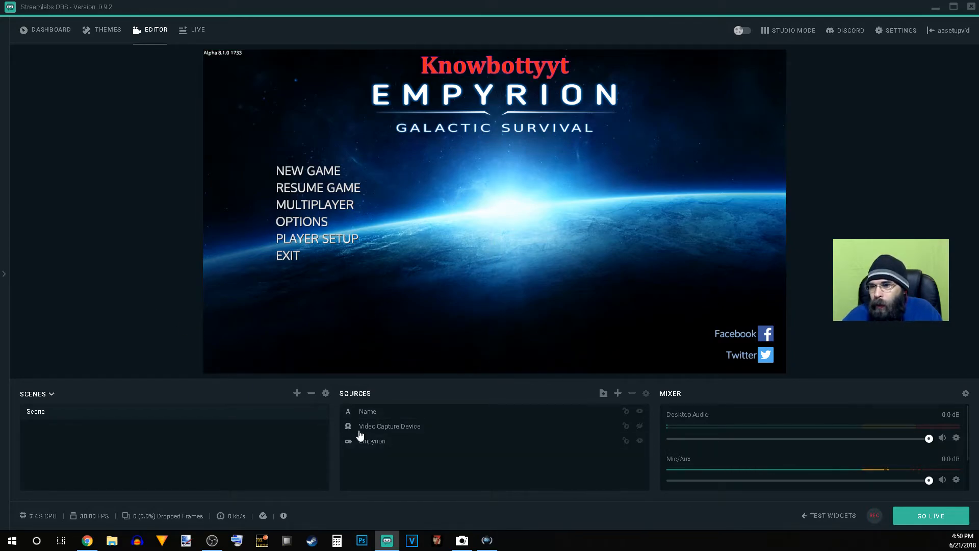
left_click(618, 393)
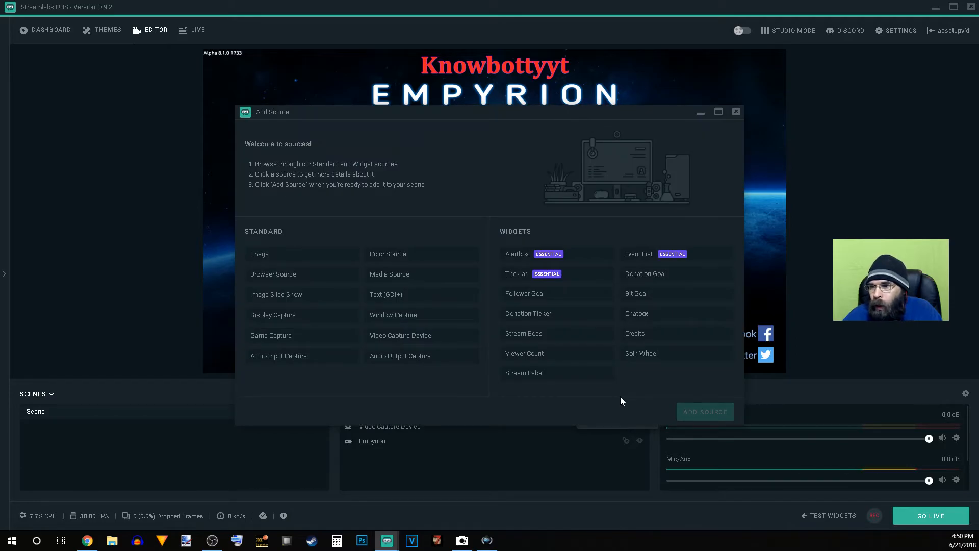
left_click(435, 278)
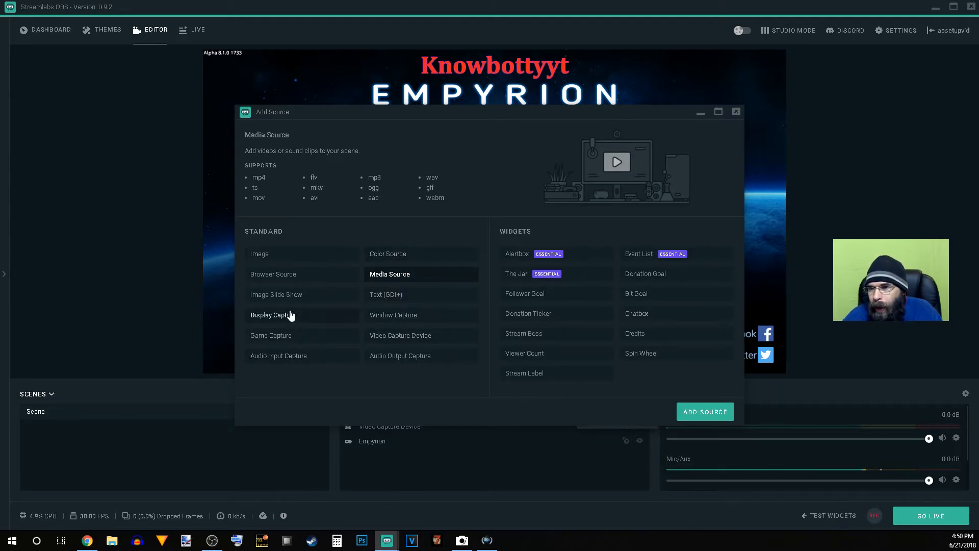
left_click(284, 278)
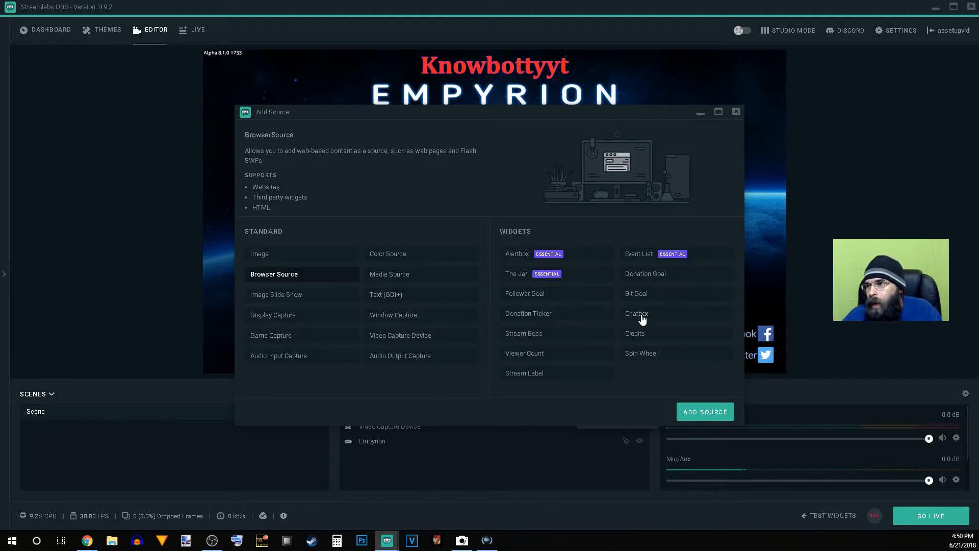
left_click(682, 407)
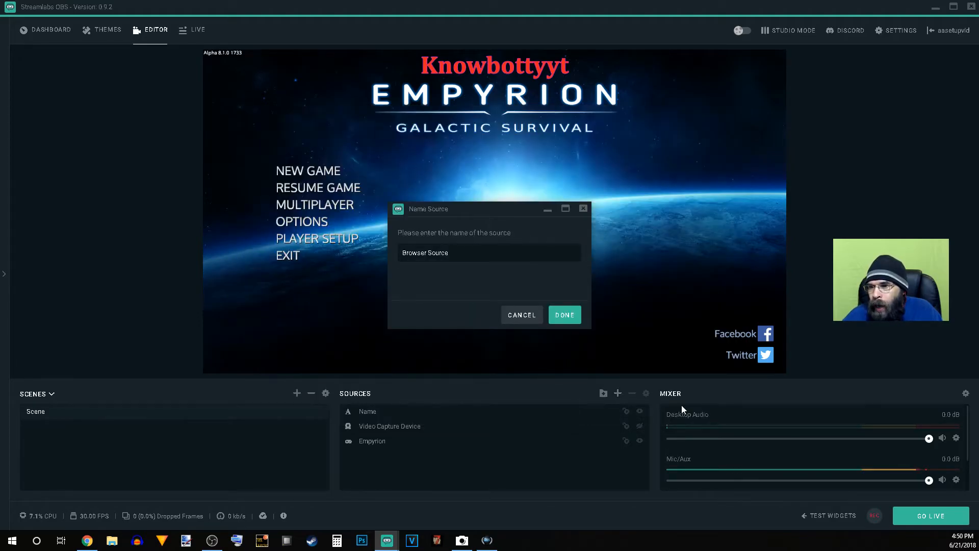
type("Notifications")
left_click(565, 315)
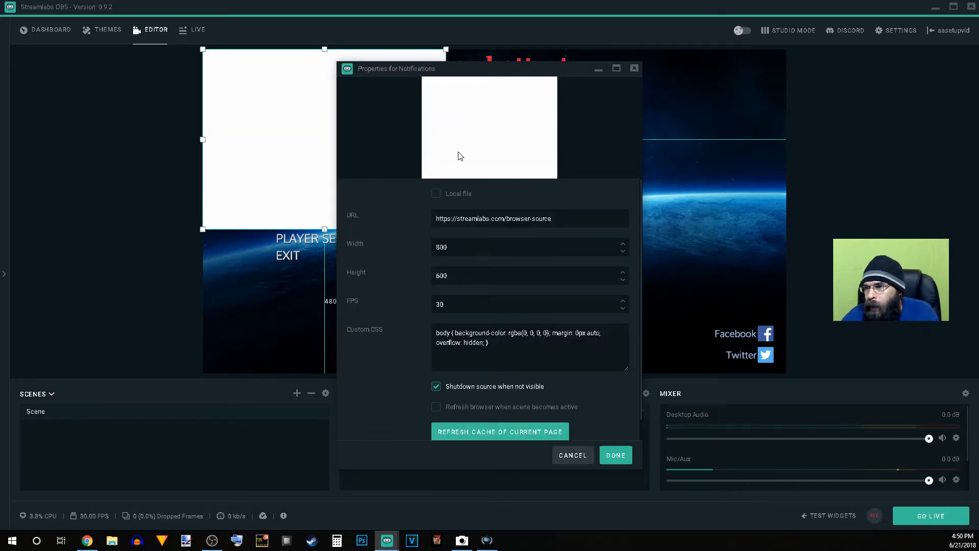
Step: Replace the Notifications source's URL with the copied private widget URL, enable refreshing the browser when the scene becomes active, and apply the properties
left_click_drag(555, 218, 423, 210)
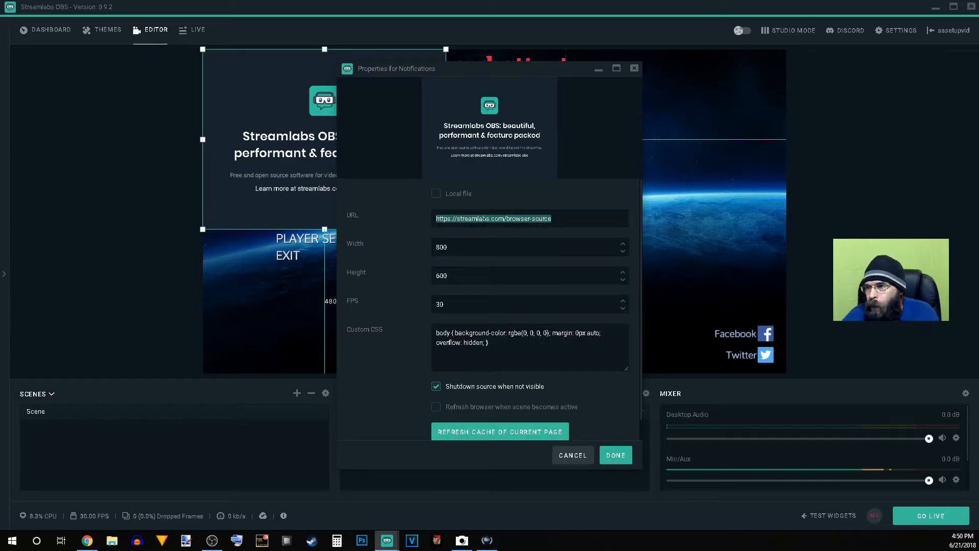
key("ctrl+v")
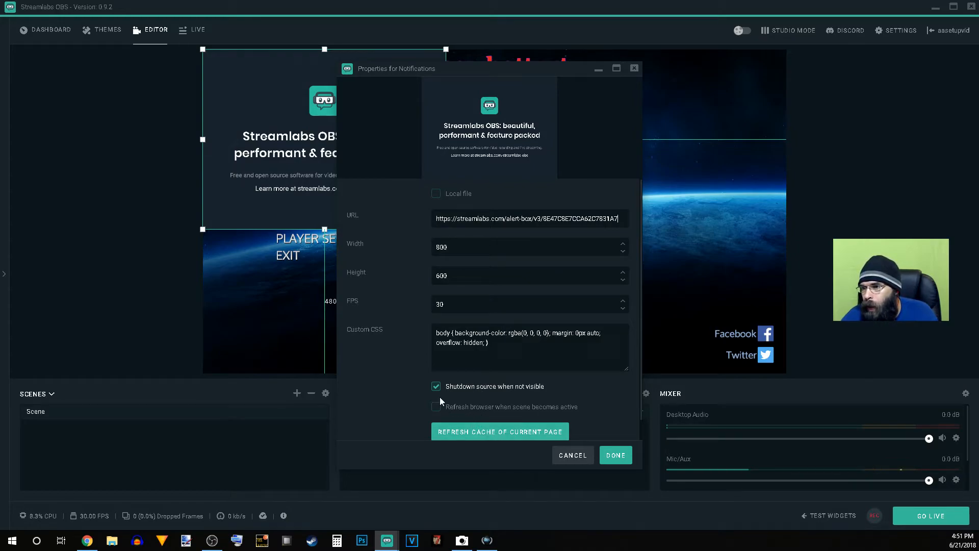
left_click(434, 409)
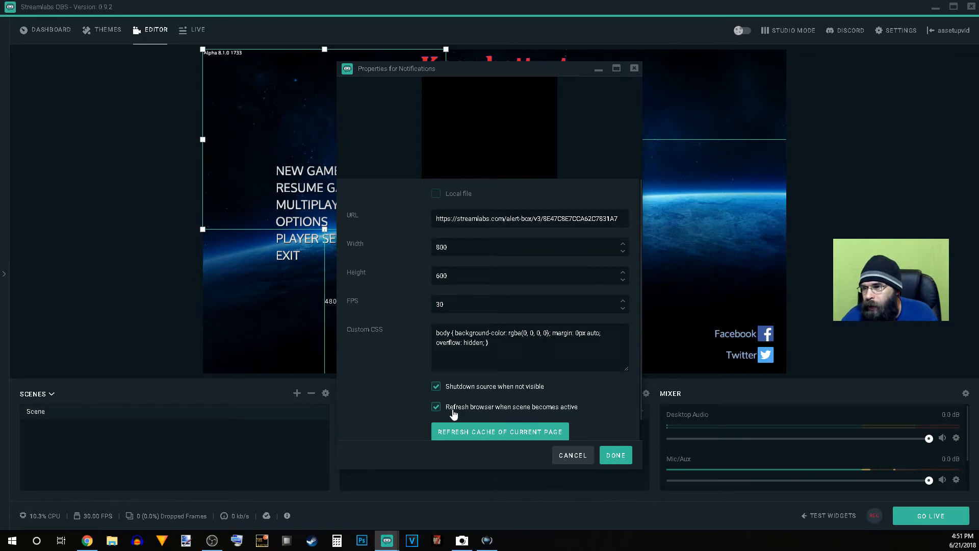
scroll(463, 393, "down", 1)
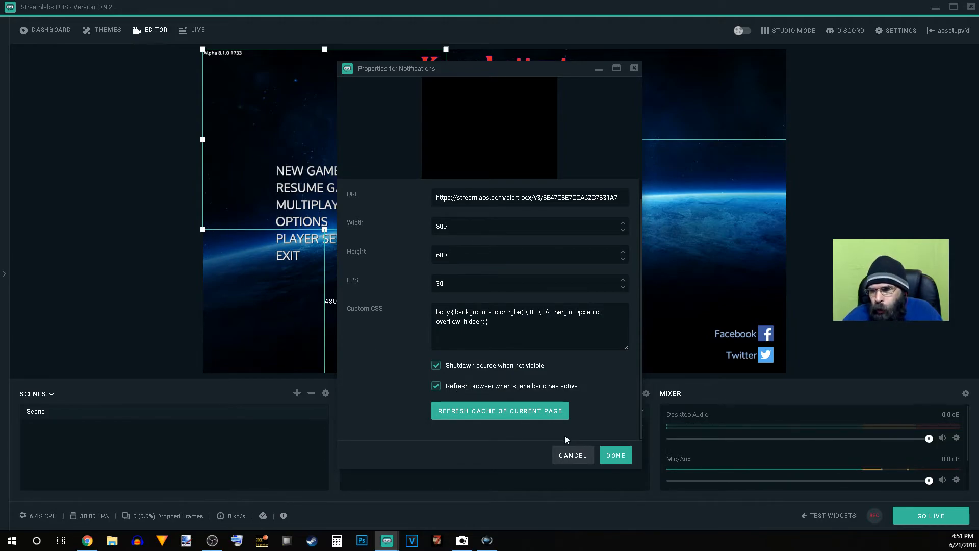
left_click(620, 455)
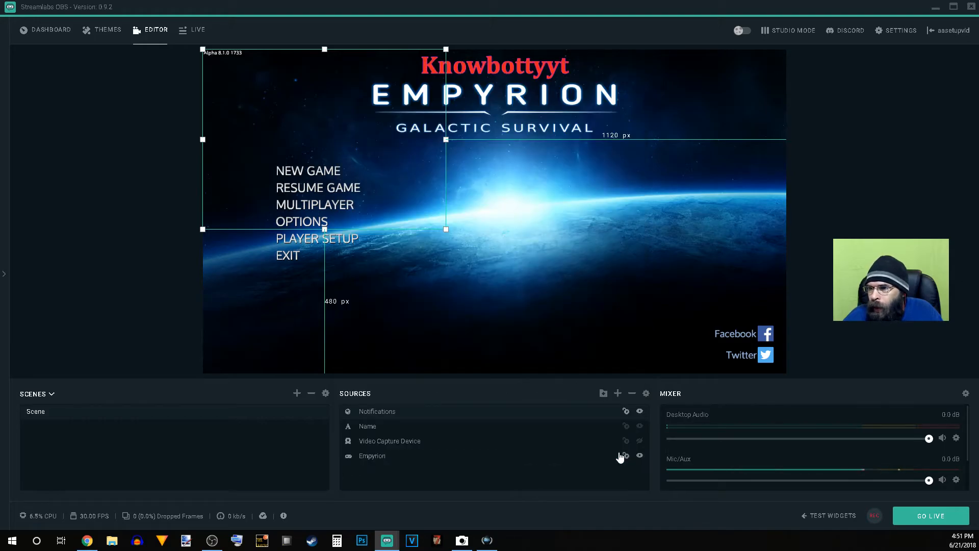
Step: Center the Notifications source on the canvas with the Center on Screen transform
right_click(324, 153)
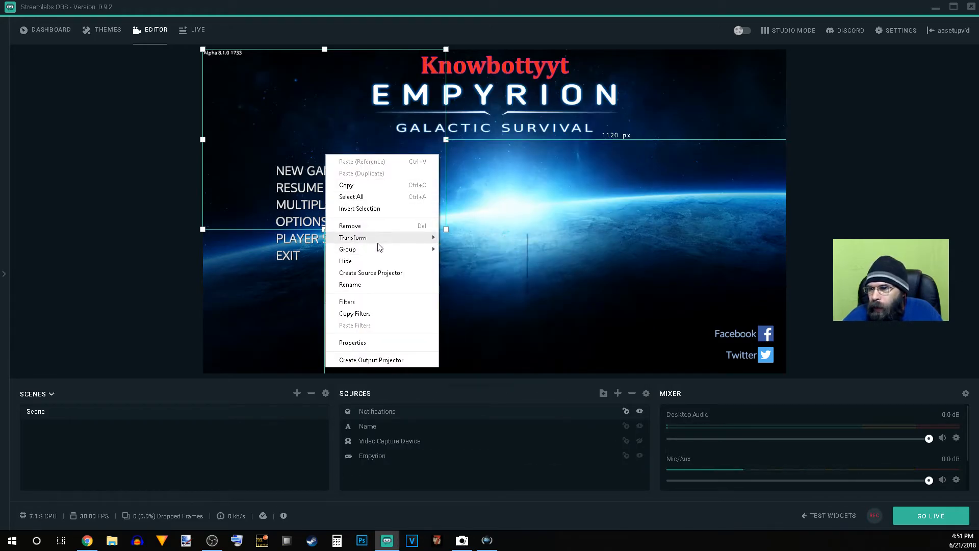
mouse_move(377, 243)
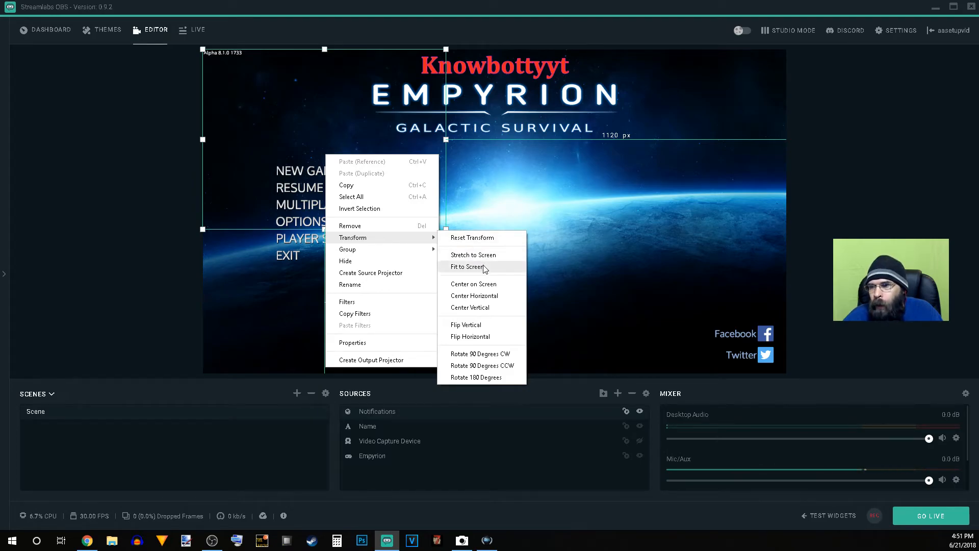
left_click(489, 284)
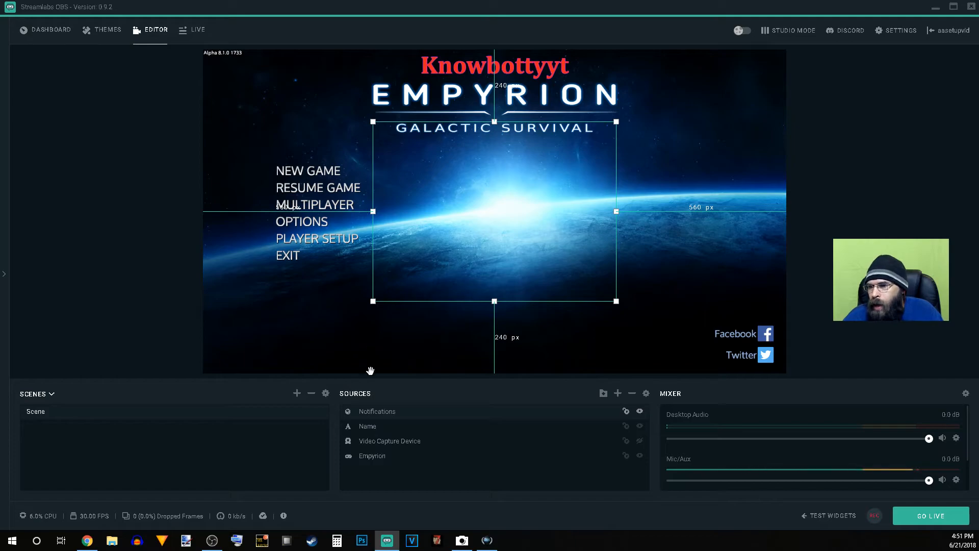
Step: Show the test widgets and trigger the follow, subscription, donation, bits and host test alerts
left_click(810, 514)
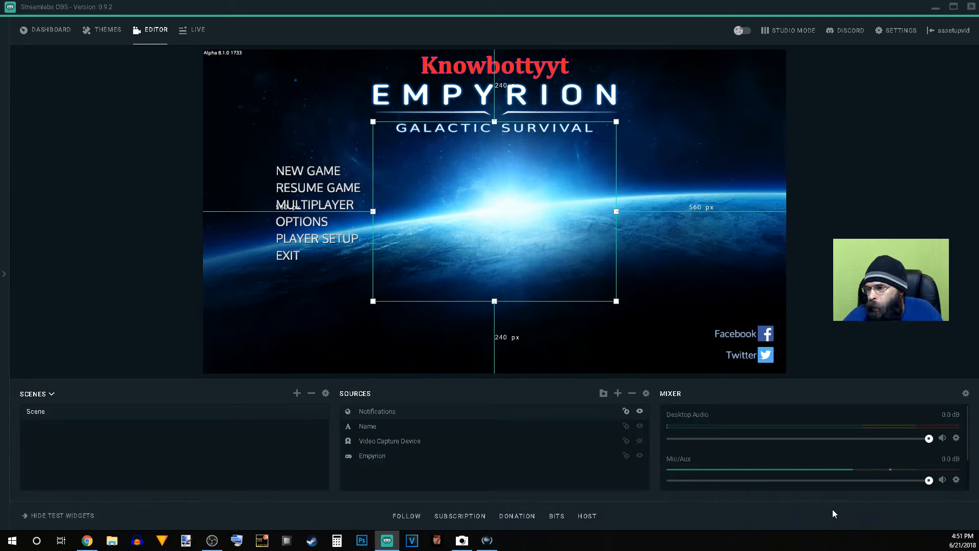
left_click(61, 515)
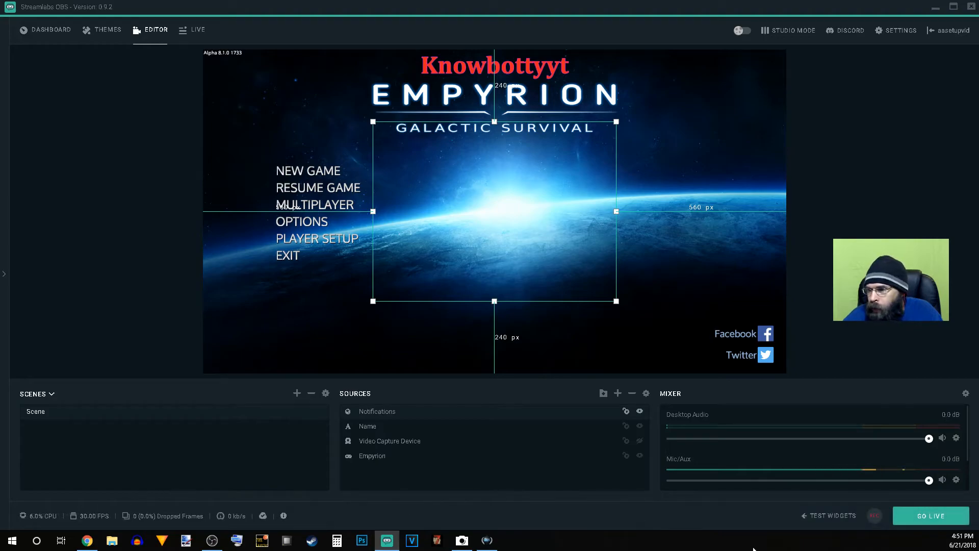
left_click(822, 516)
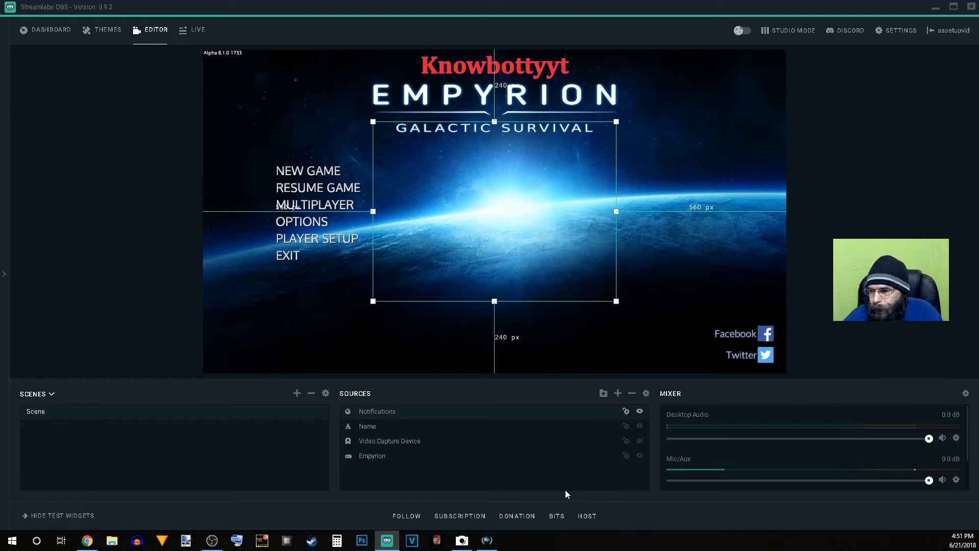
left_click(406, 515)
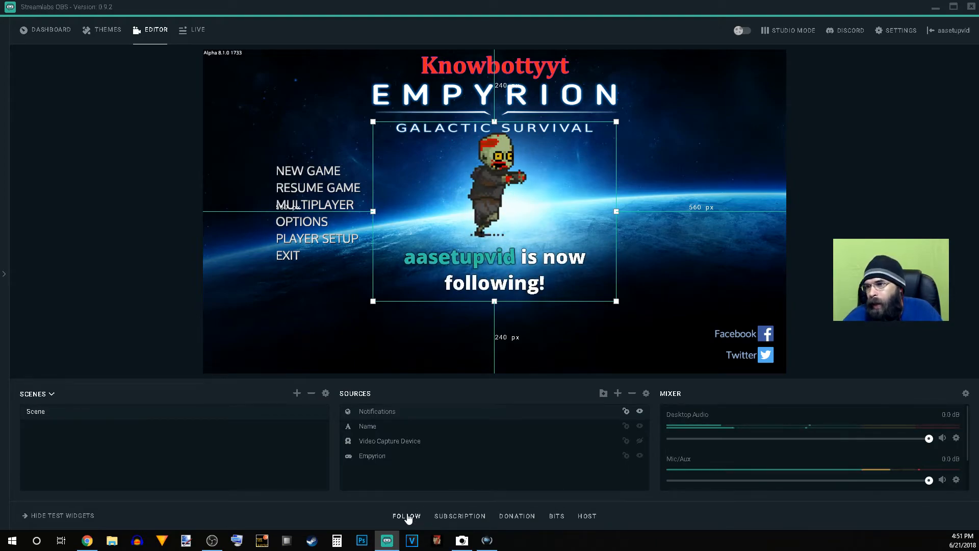
left_click(448, 517)
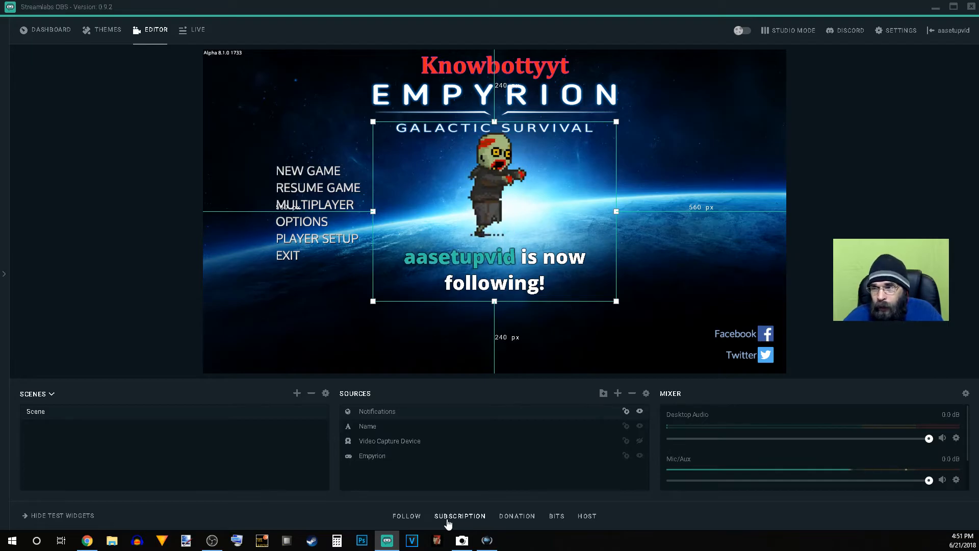
left_click(500, 518)
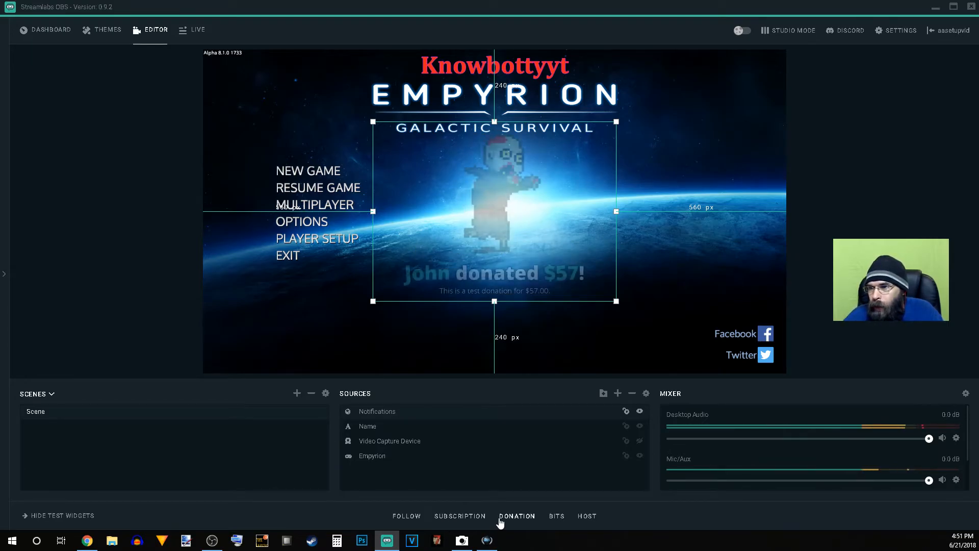
left_click(552, 517)
left_click(595, 516)
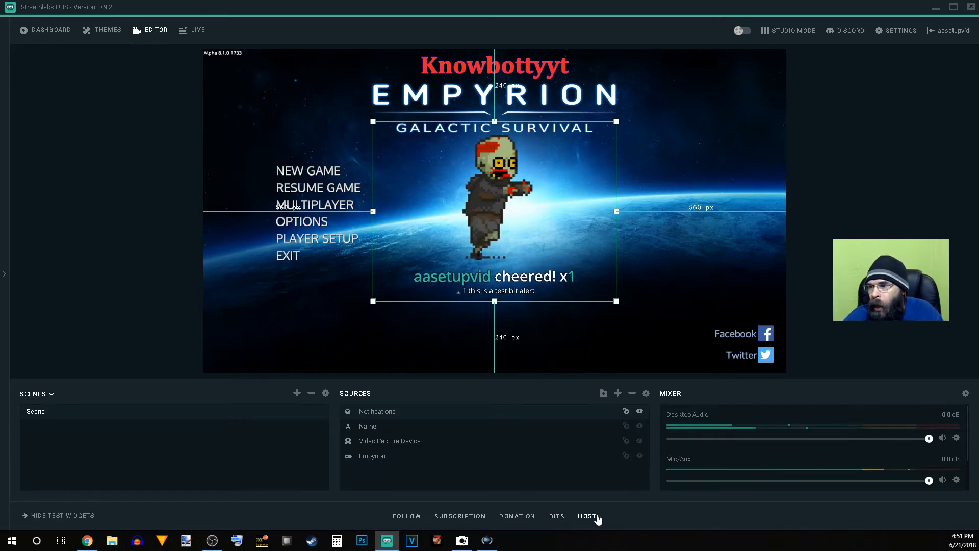
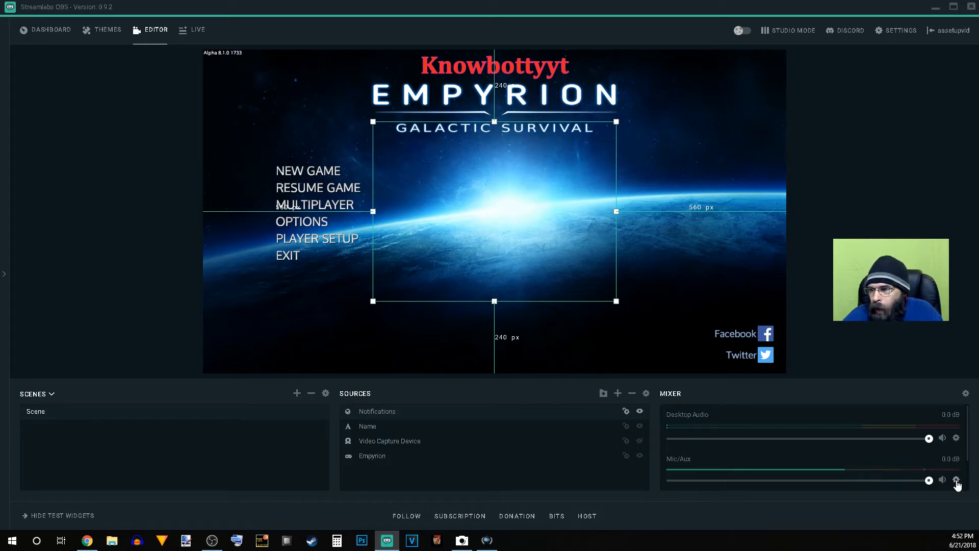
Step: Add a Noise Gate filter with its default settings to the Mic/Aux audio source and close the filters
left_click(956, 481)
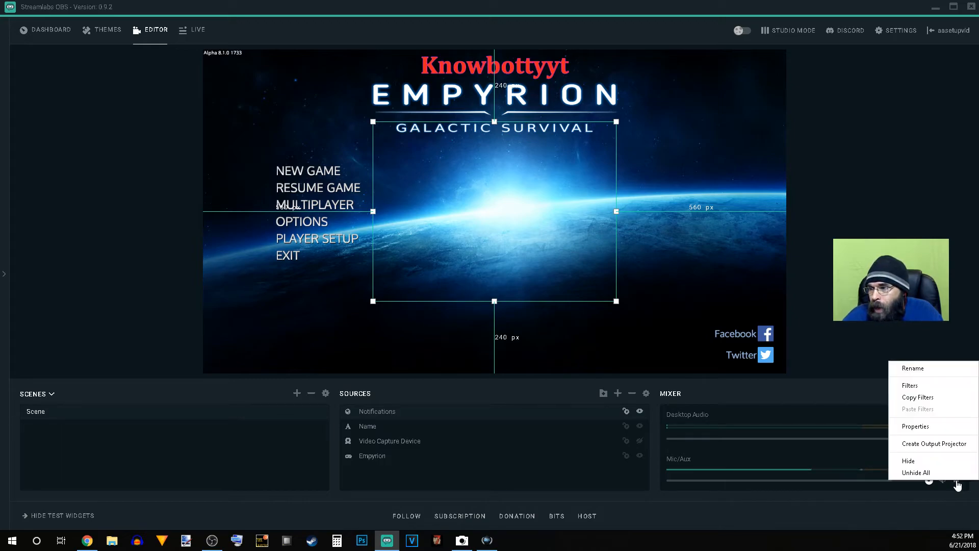
left_click(910, 386)
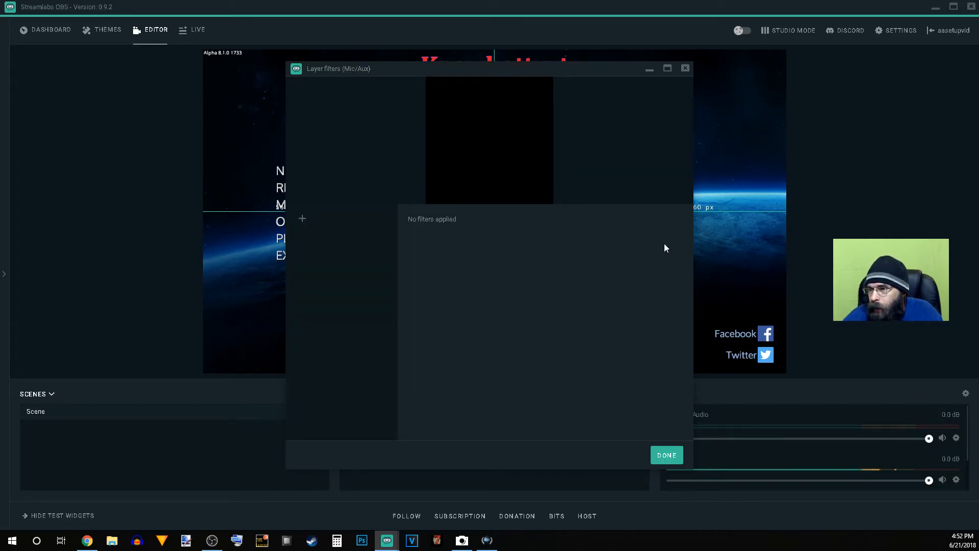
left_click(303, 217)
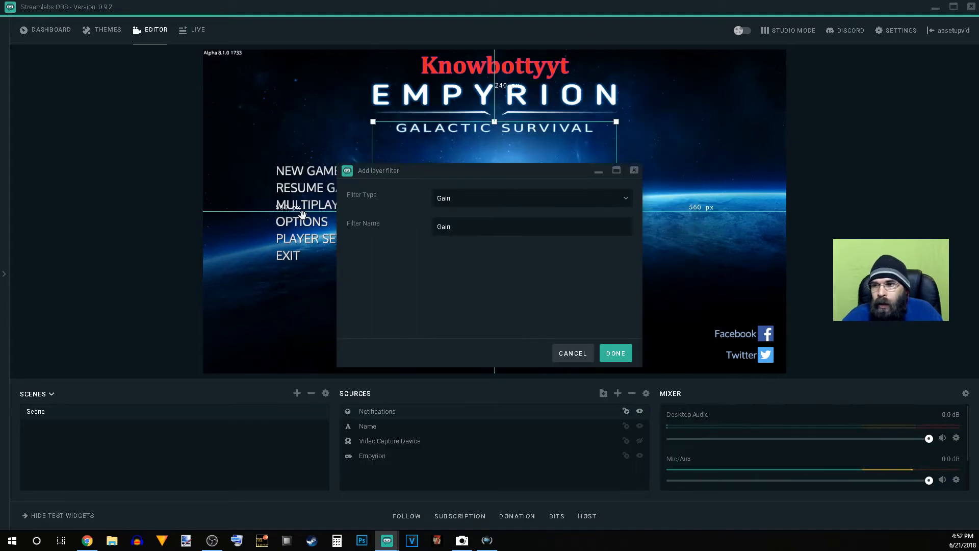
left_click(483, 198)
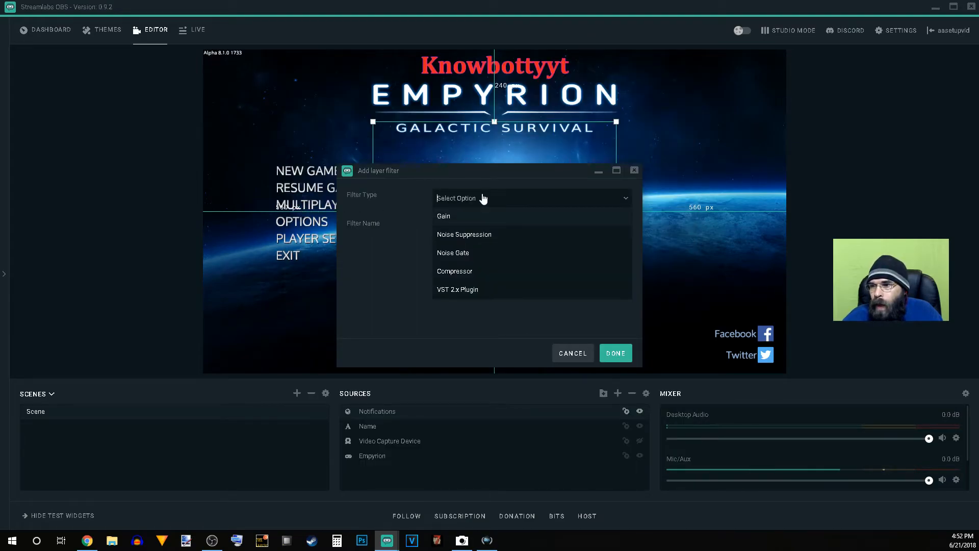
left_click(482, 254)
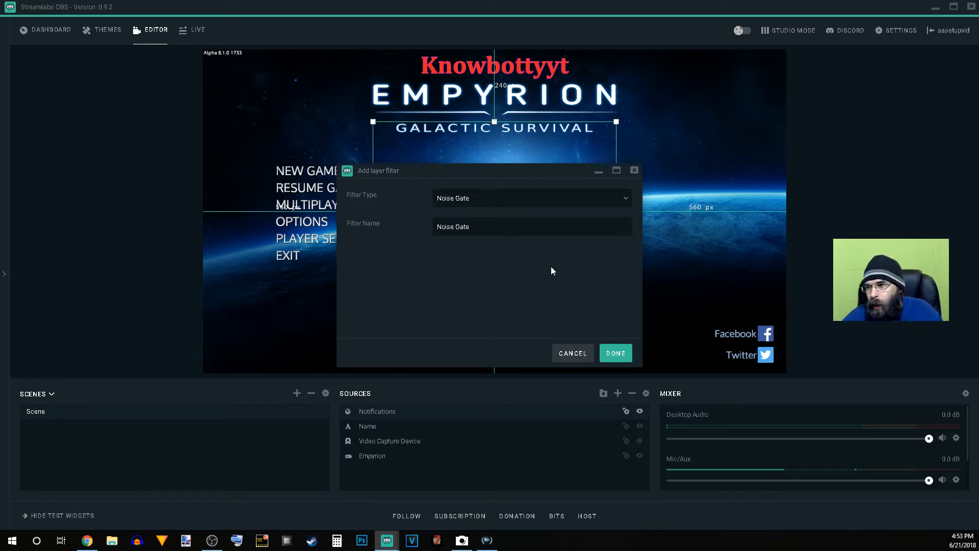
left_click(616, 354)
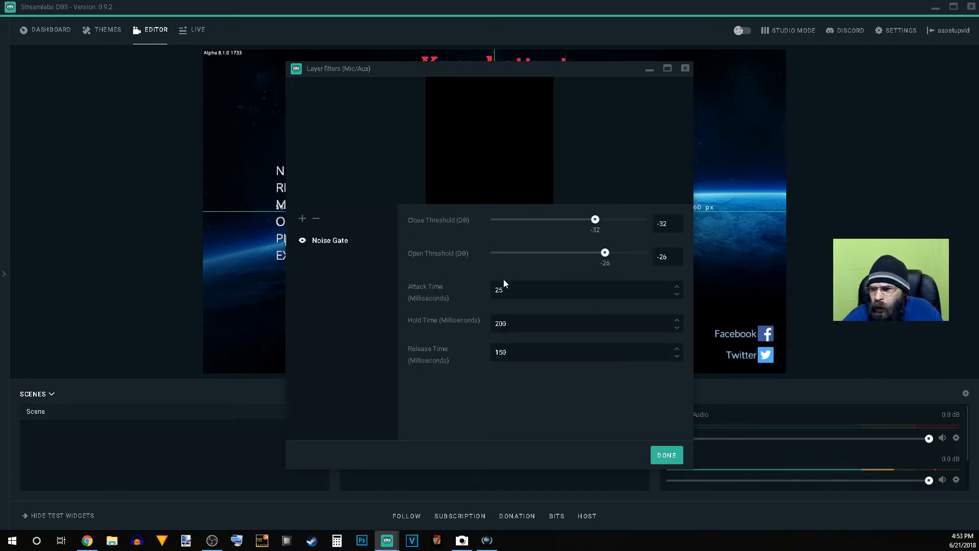
left_click(655, 457)
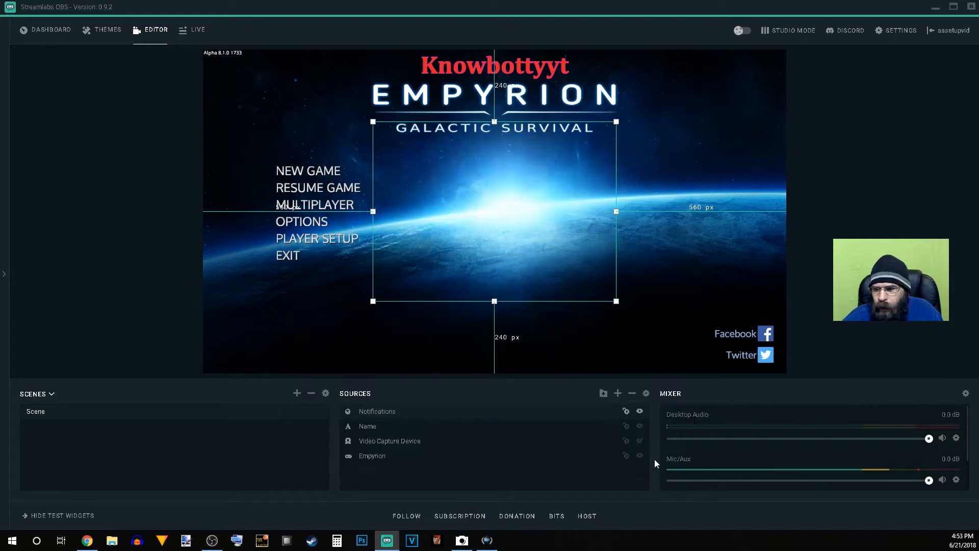
Step: Add a VST 2.x Plugin filter named Compressor to the Mic/Aux source
left_click(955, 480)
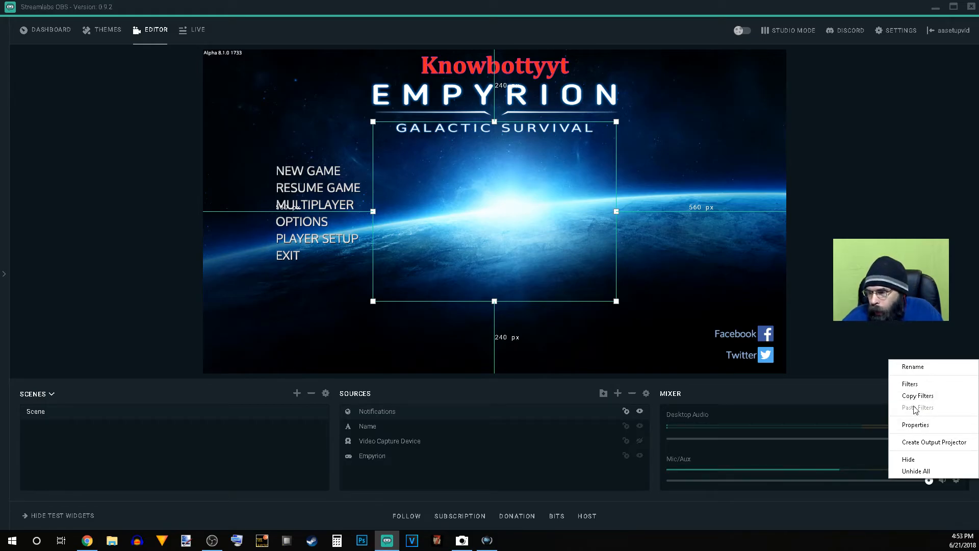
left_click(914, 383)
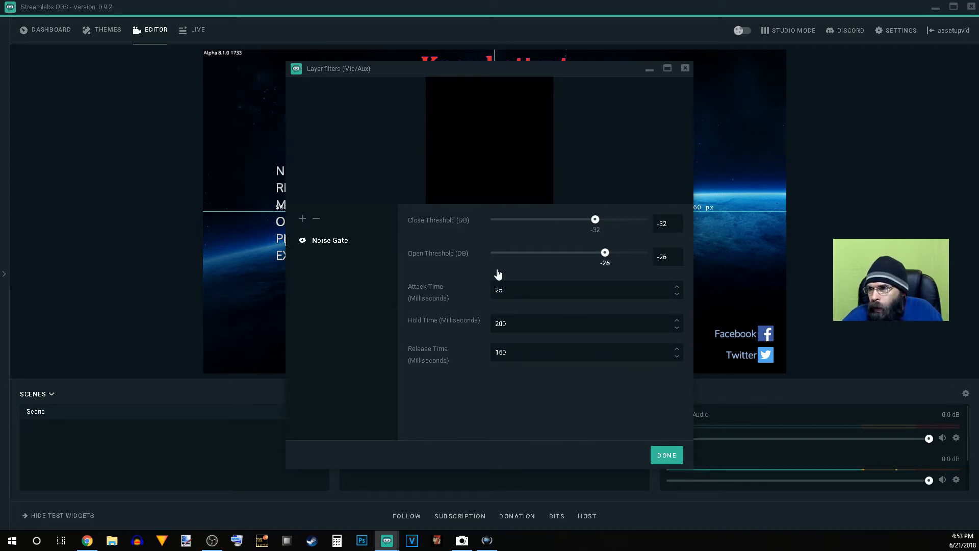
left_click(301, 218)
left_click(510, 201)
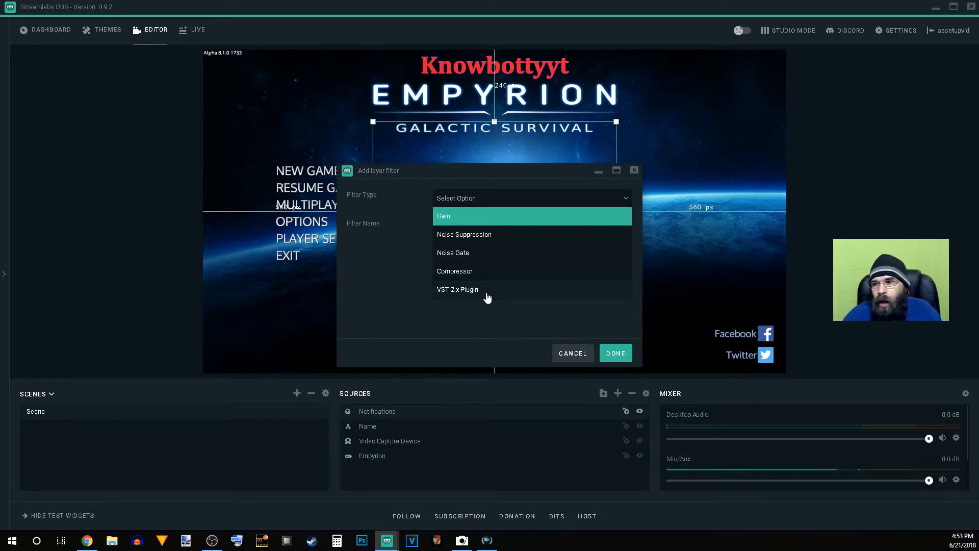
left_click(487, 294)
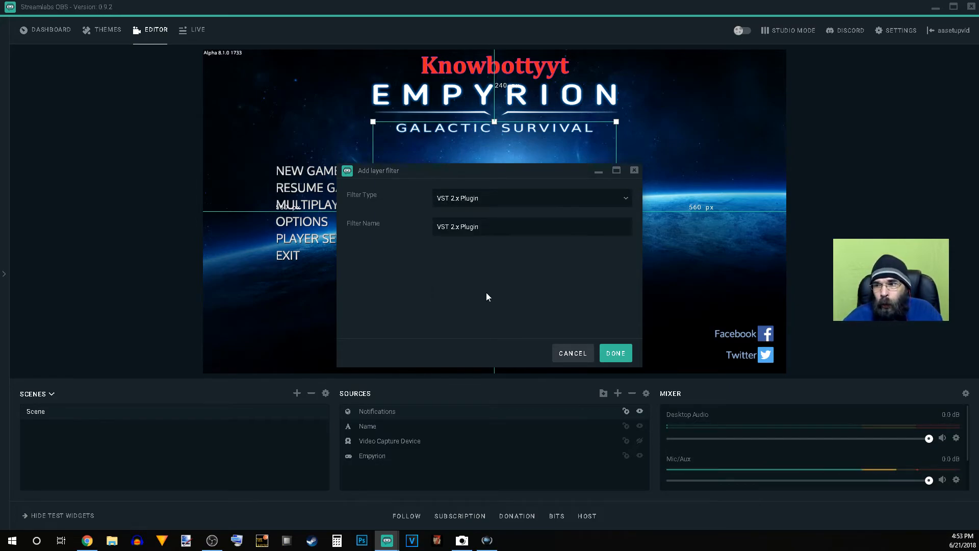
left_click_drag(484, 231, 387, 227)
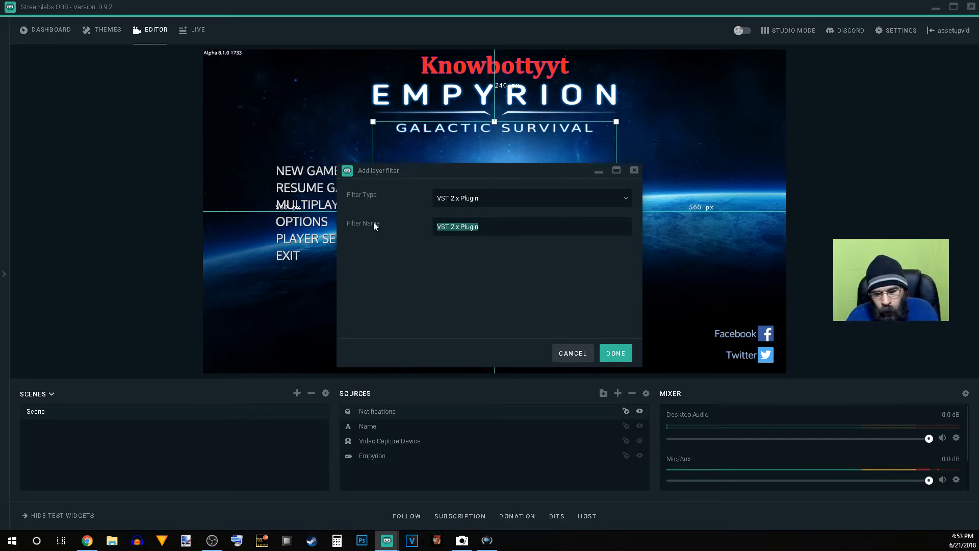
type("Co")
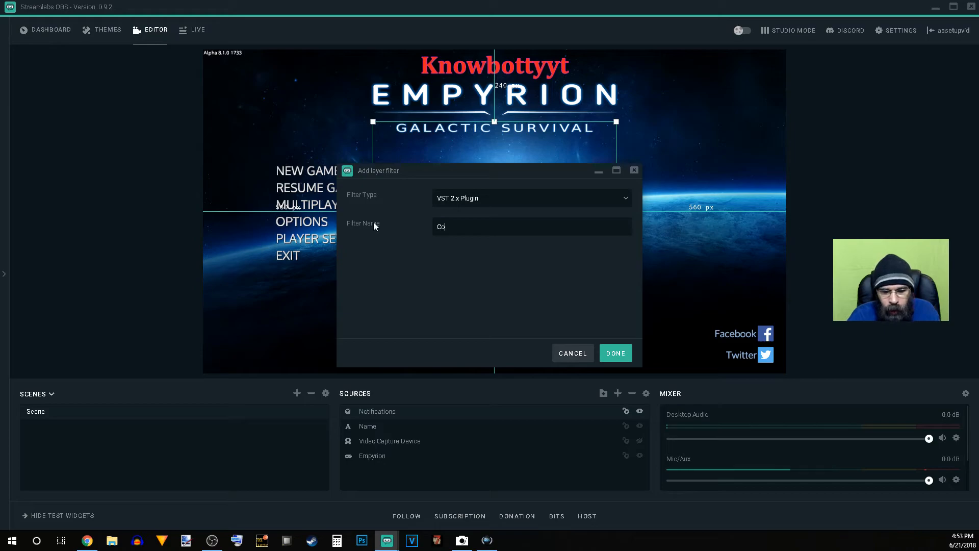
type("mpression")
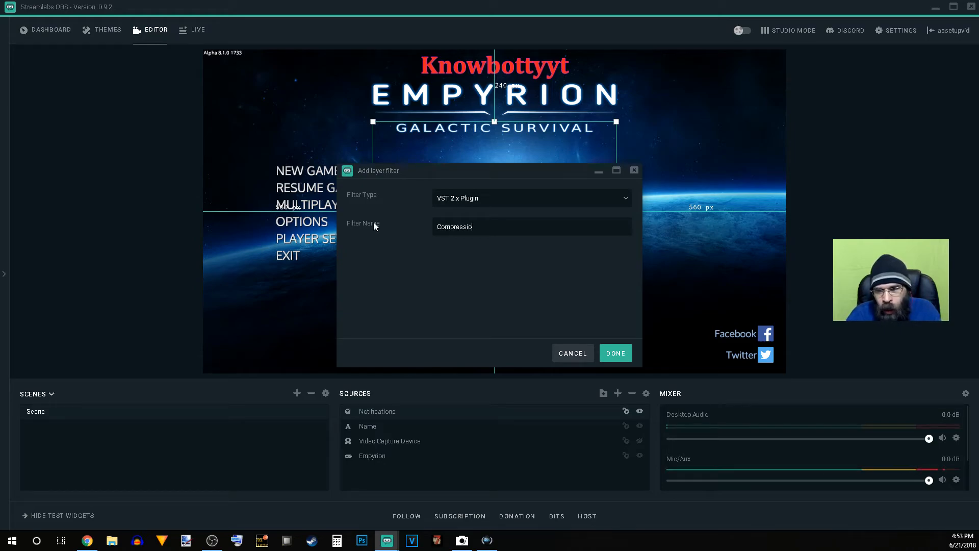
key("BackSpace")
key("BackSpace")
key("BackSpace")
type("or")
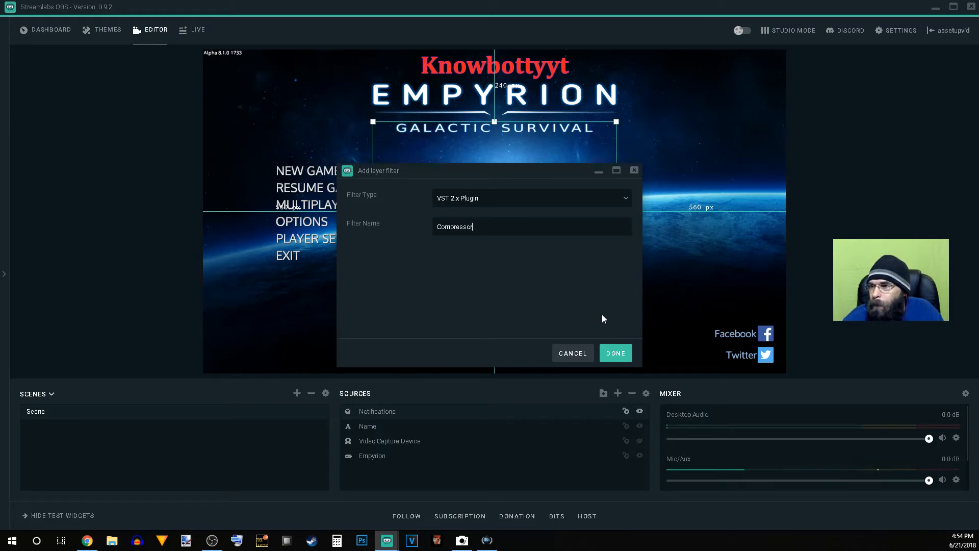
left_click(616, 352)
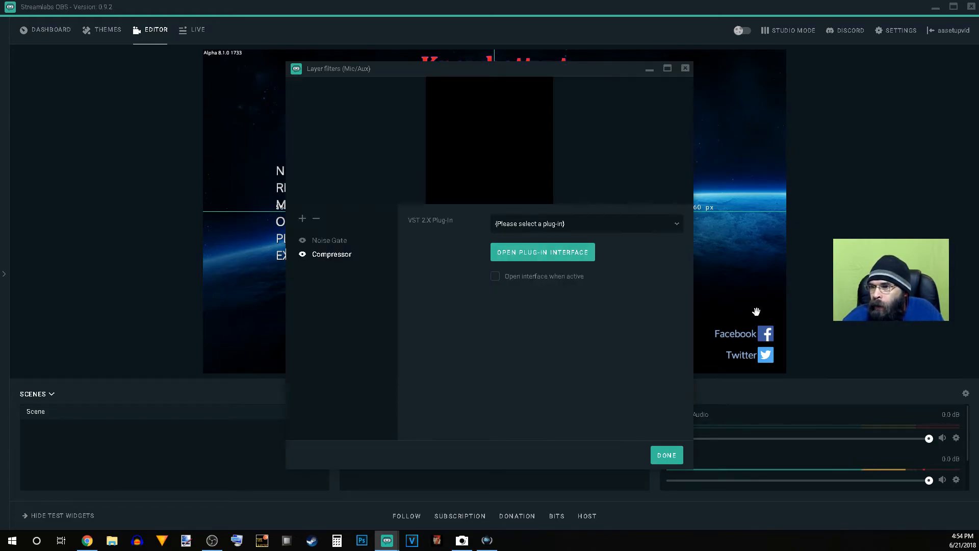
Step: Load reacomp-standalone.dll in the Compressor filter, look over its plug-in interface and close that window
left_click(538, 225)
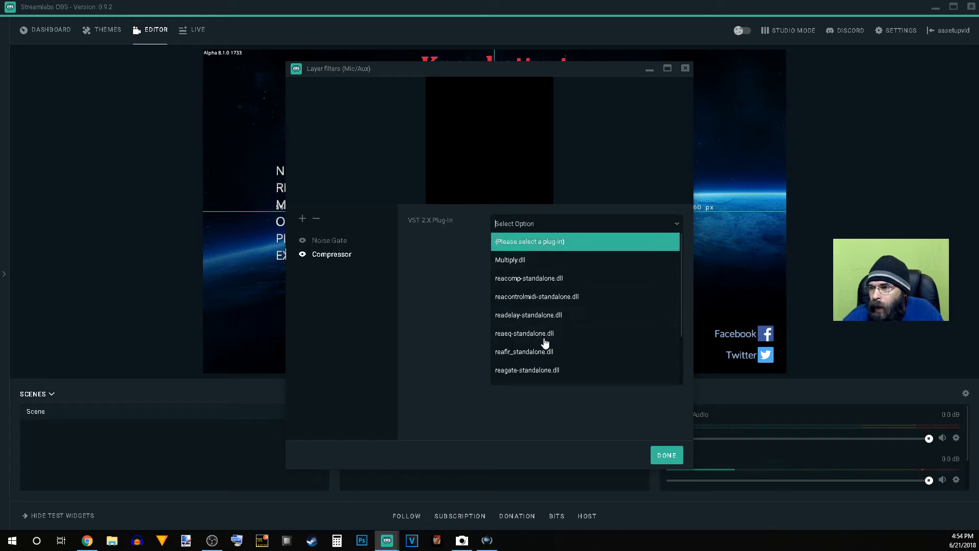
left_click(537, 279)
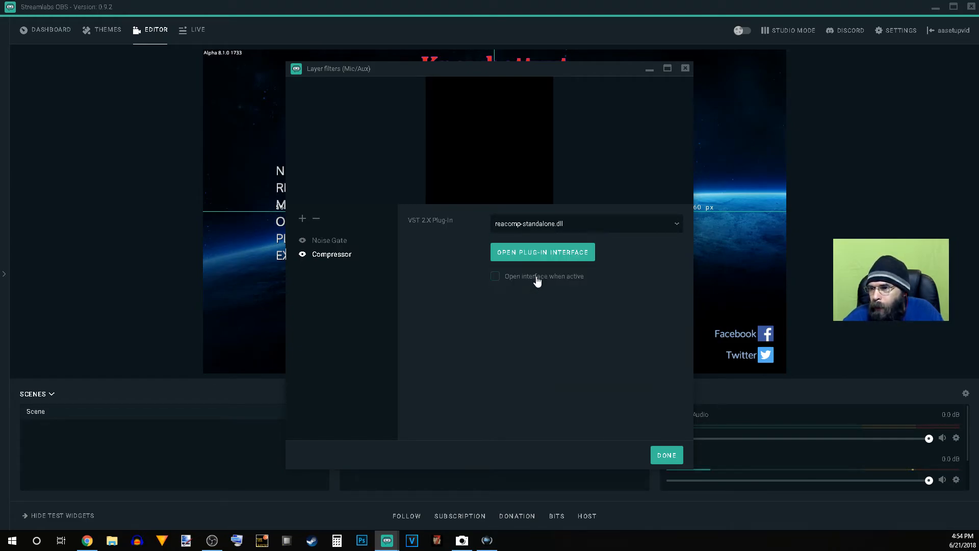
left_click(551, 254)
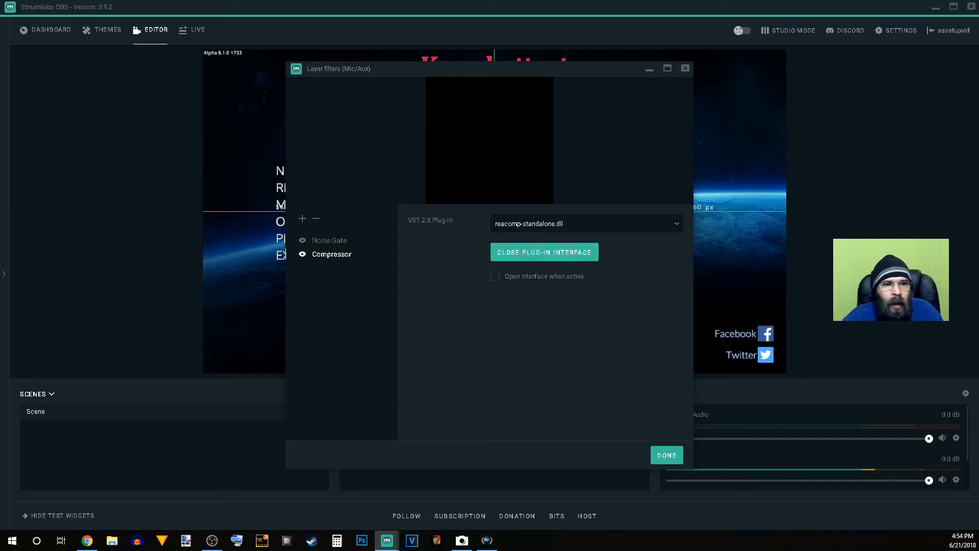
left_click_drag(0, 403, 415, 131)
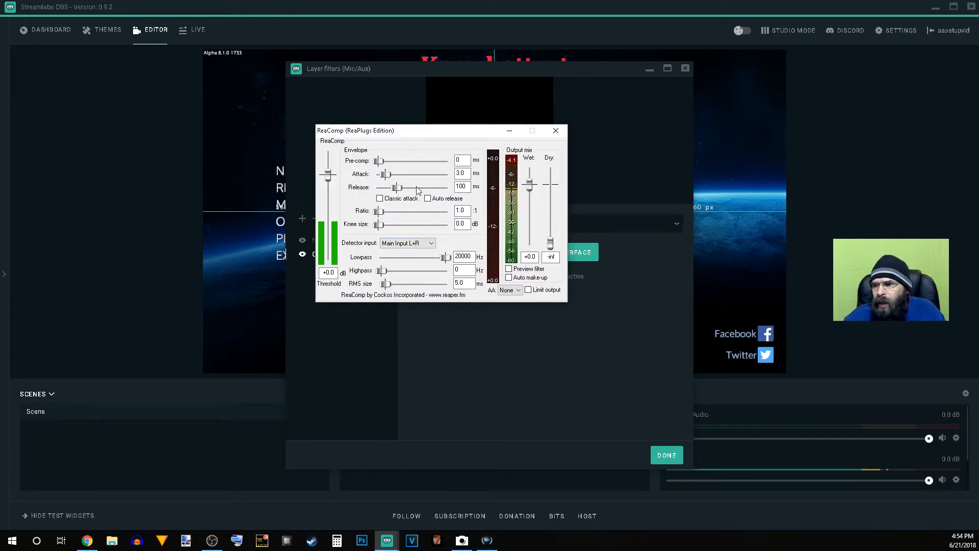
left_click(529, 290)
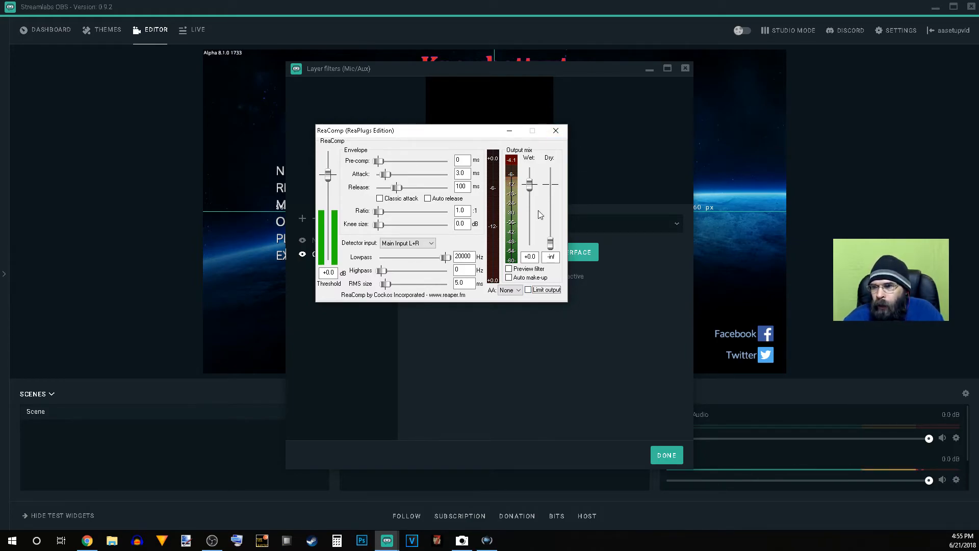
left_click(555, 131)
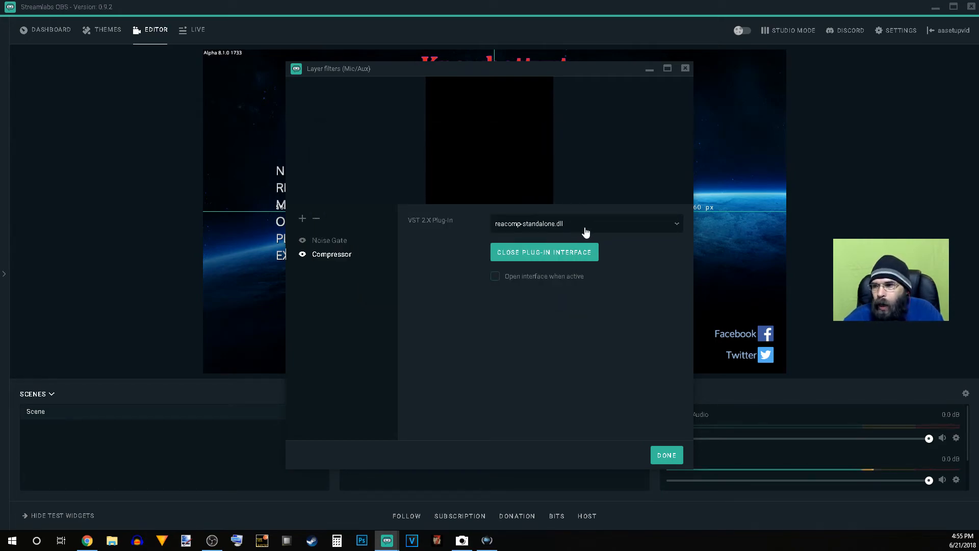
Step: Add another VST 2.x Plugin filter named Noise Reduction to the Mic/Aux source
left_click(303, 219)
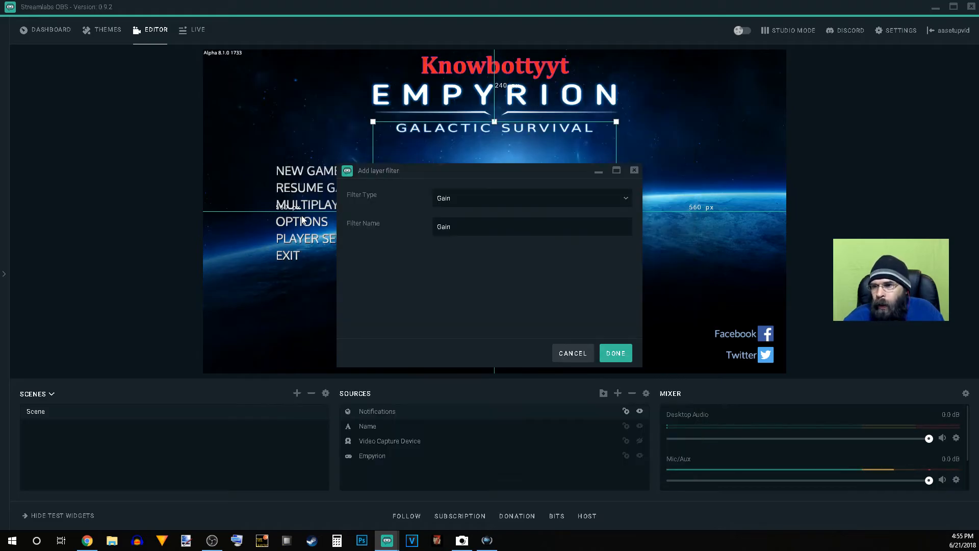
left_click(512, 207)
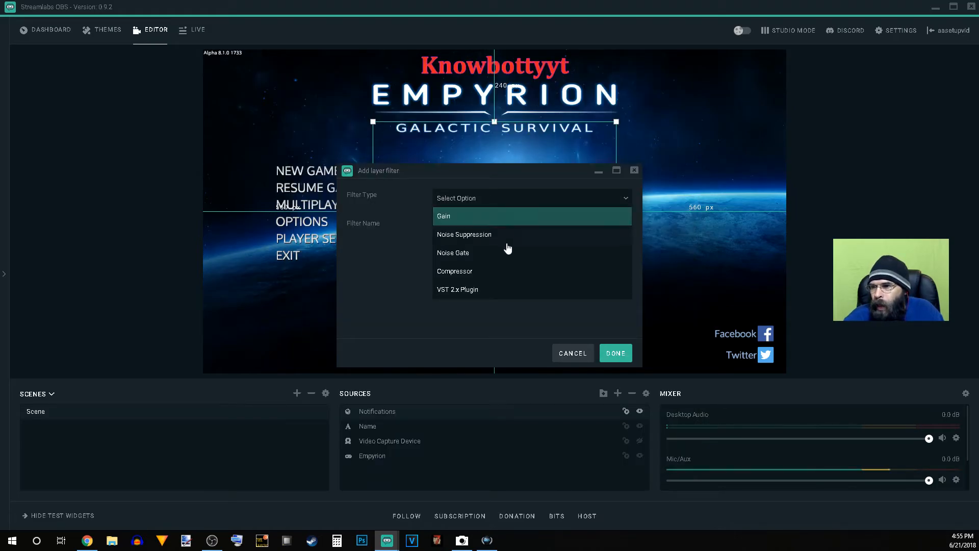
left_click(503, 290)
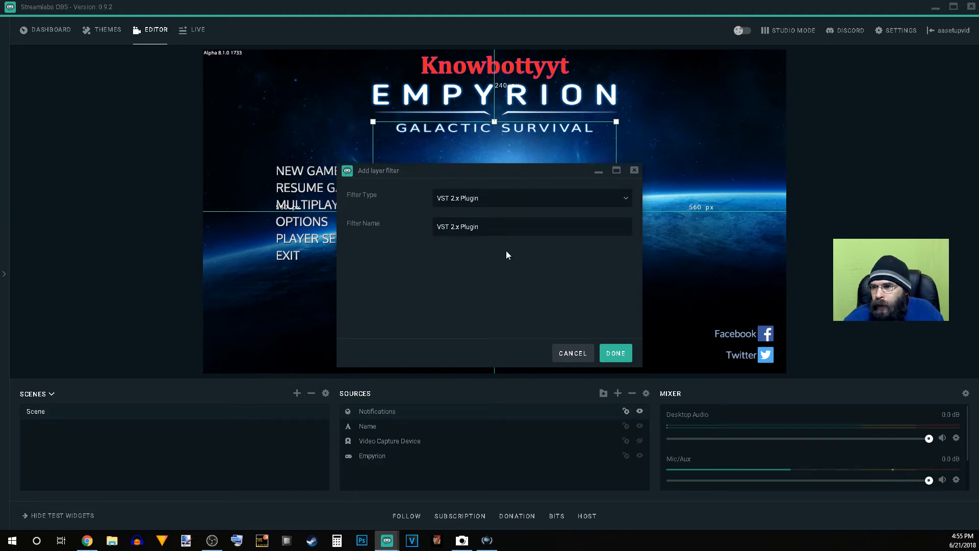
left_click_drag(482, 227, 352, 228)
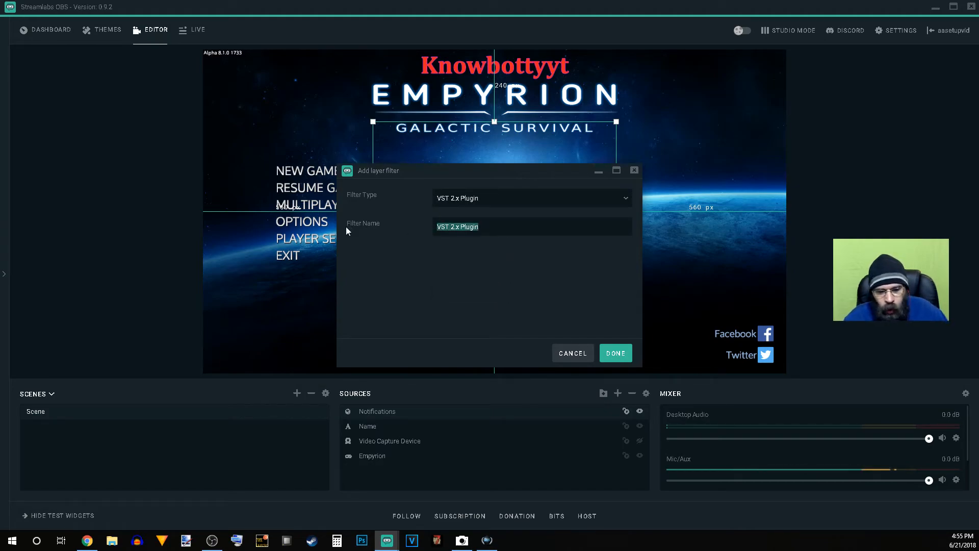
type("Noise Reduction")
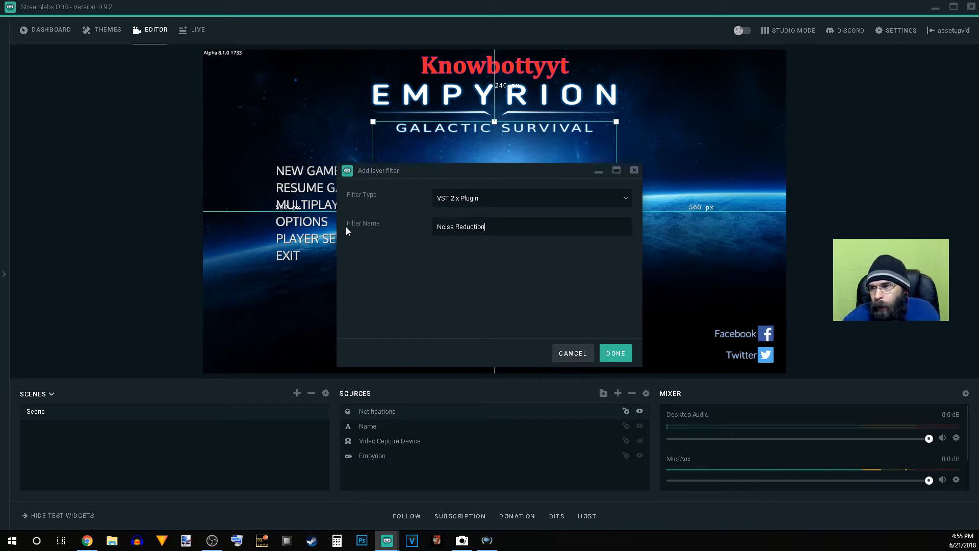
left_click(616, 354)
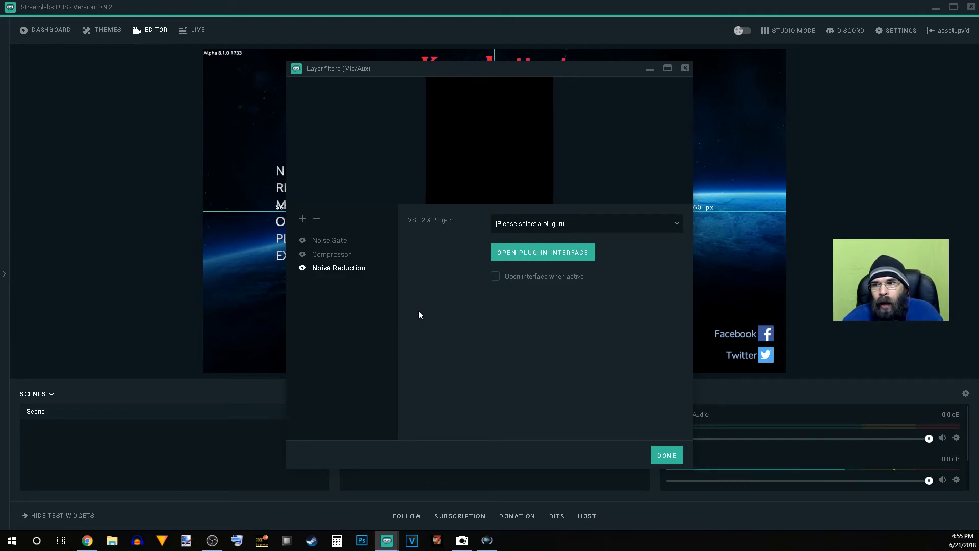
Step: Load reafir_standalone.dll in the Noise Reduction filter and bring its plug-in interface into view
left_click(561, 228)
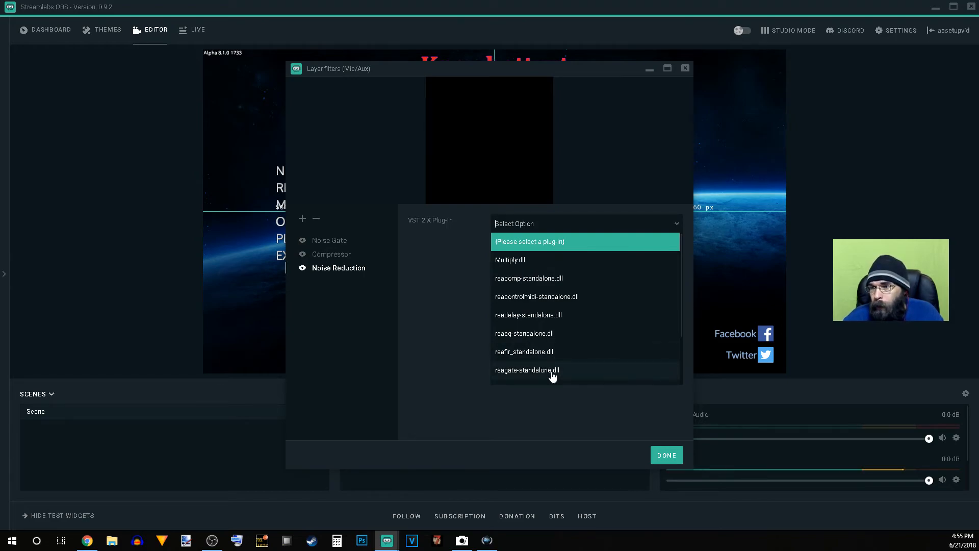
left_click(518, 355)
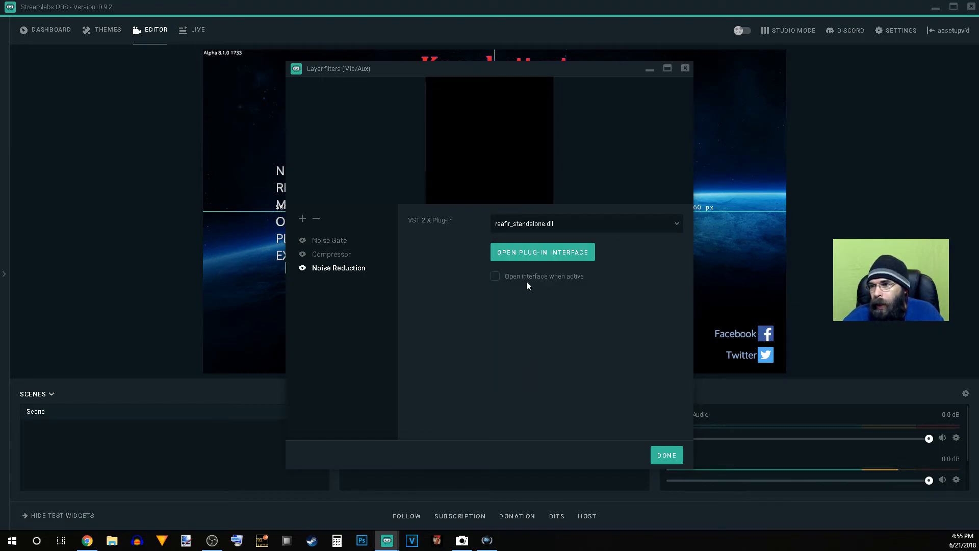
left_click(527, 259)
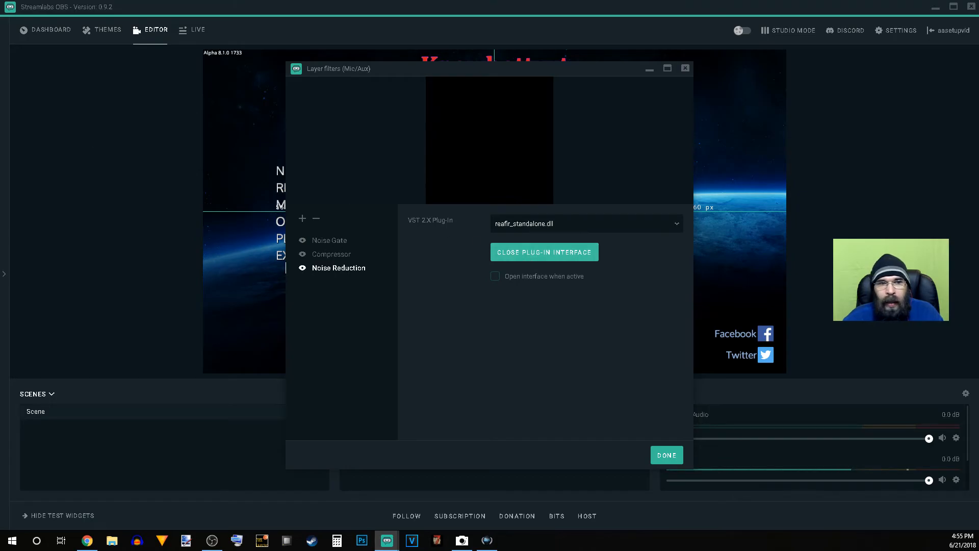
mouse_move(0, 296)
left_mouse_down()
mouse_move(381, 214)
mouse_move(367, 125)
left_mouse_up()
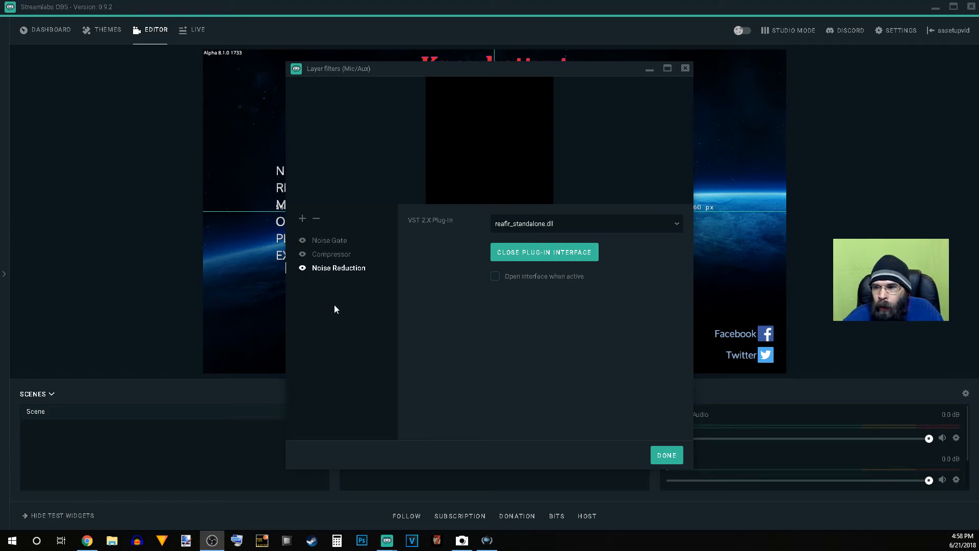
Step: Reopen the Noise Reduction filter's ReaFir interface and, in Subtract mode, enable automatically building the noise profile
left_click(342, 272)
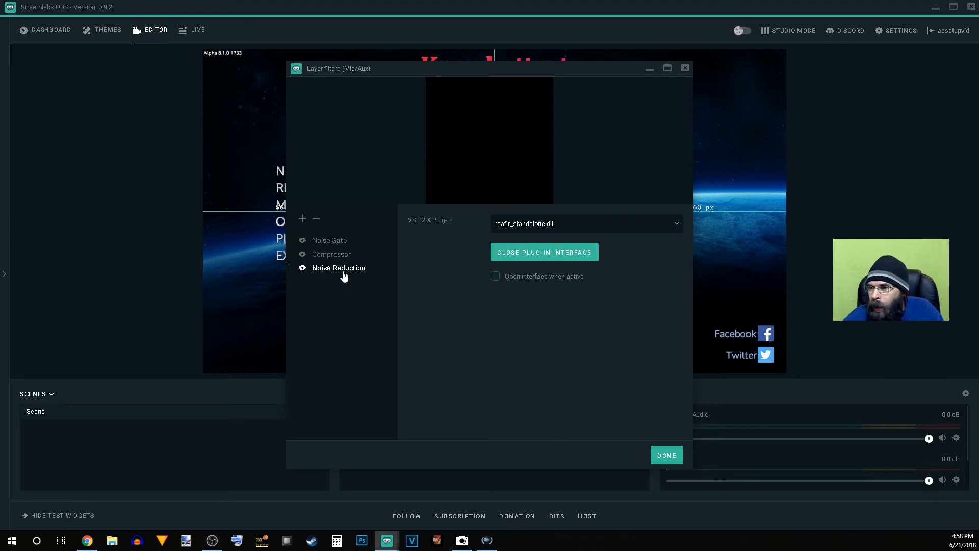
left_click(563, 259)
left_click(562, 259)
left_click_drag(0, 391, 421, 75)
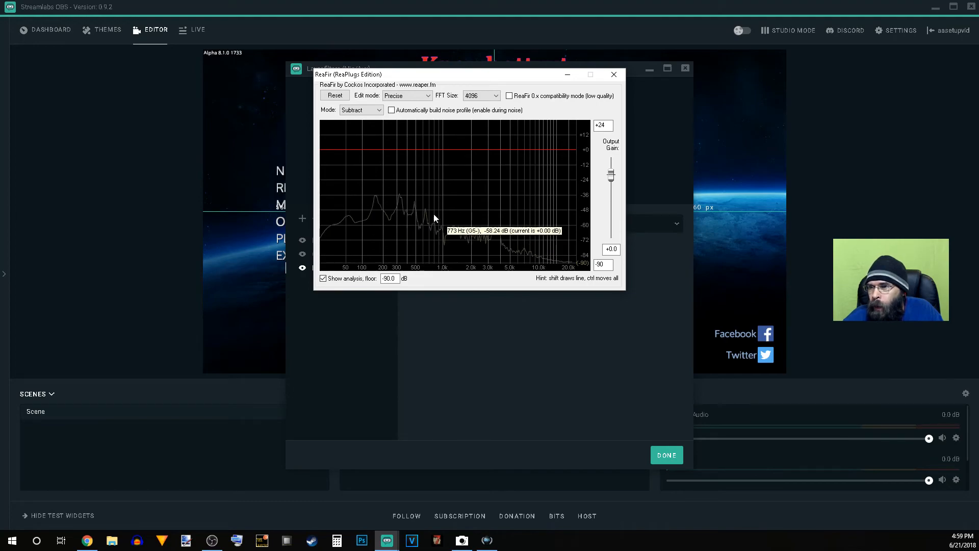
left_click(410, 110)
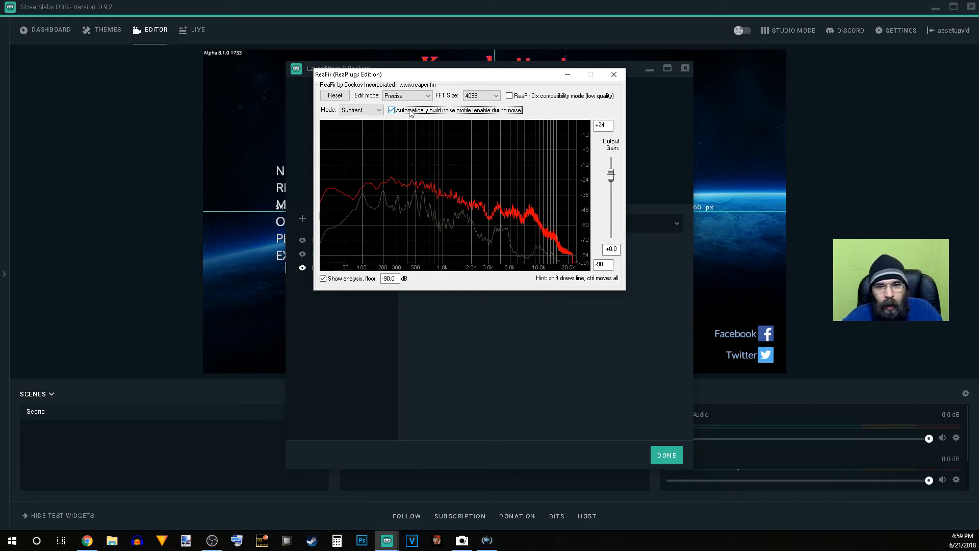
Step: Stop automatically building the noise profile, reset the ReaFir curve and close the plug-in window
left_click(410, 112)
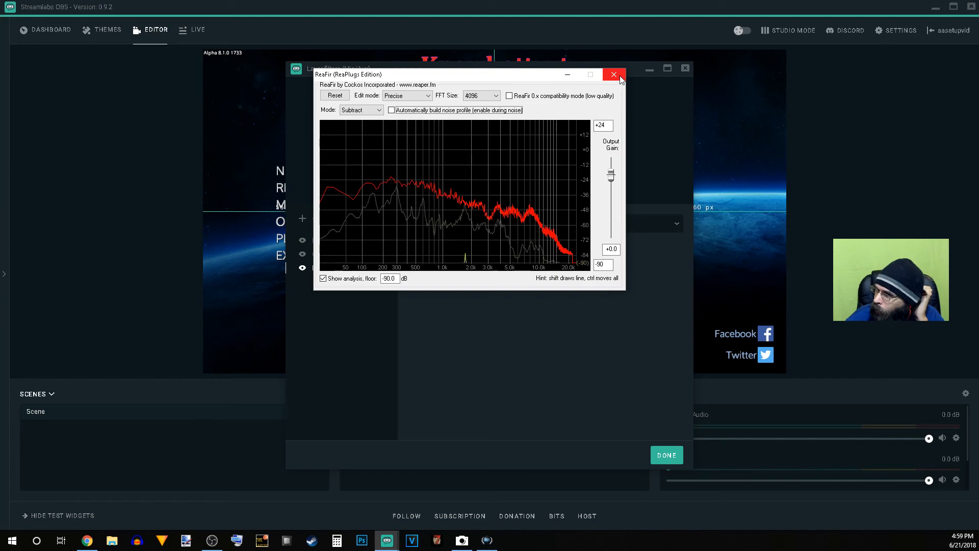
left_click(408, 113)
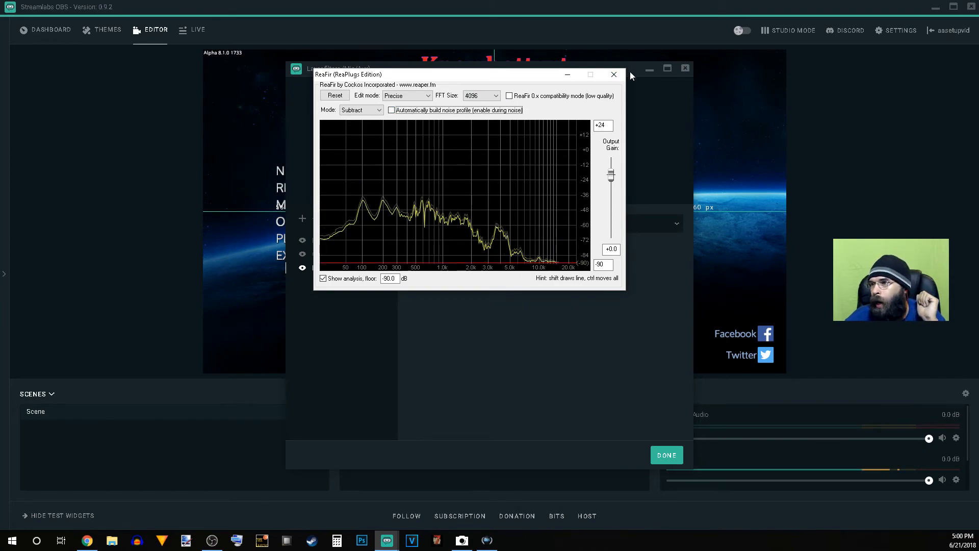
left_click(335, 96)
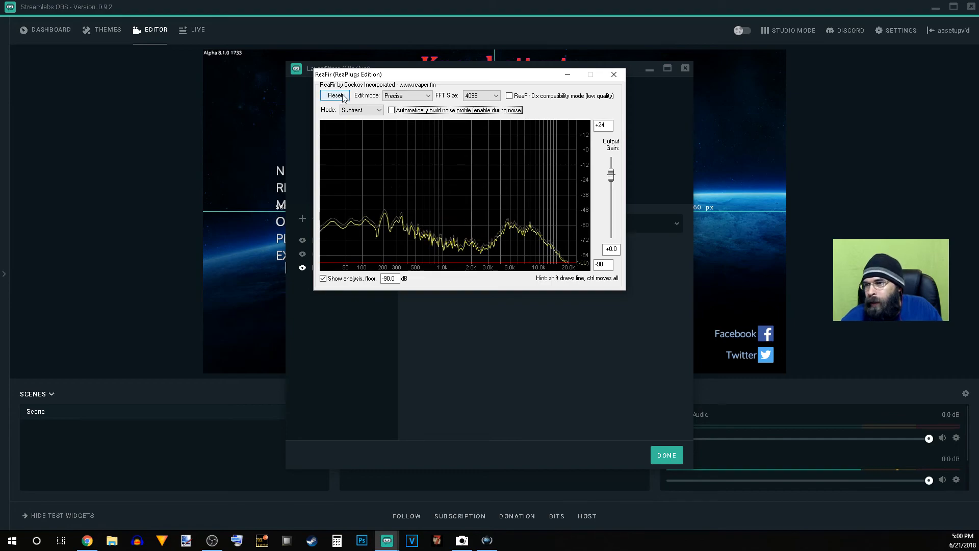
left_click(614, 76)
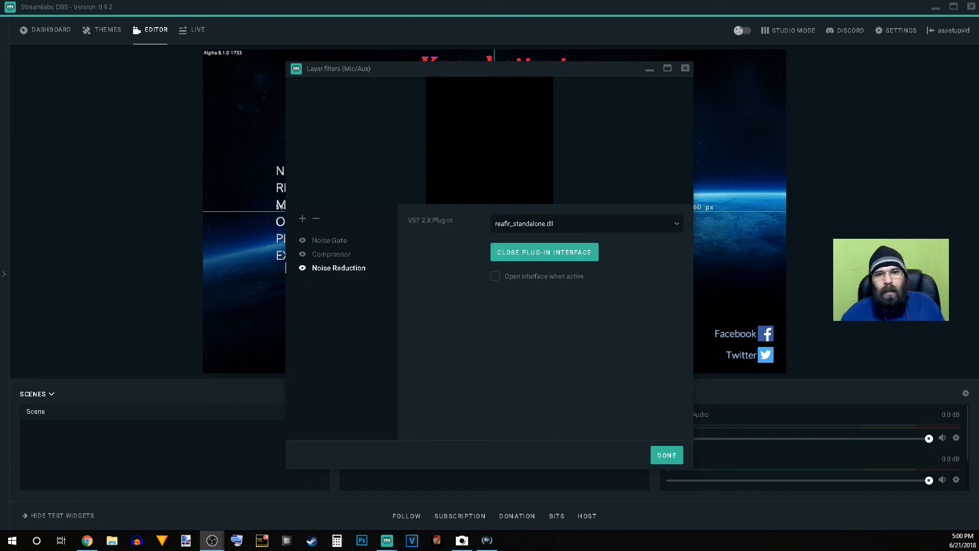
Step: Build a noise profile in Subtract mode in the separate Mic/Aux ReaFir window, then close it and the layer filters dialog
left_click_drag(0, 326, 363, 121)
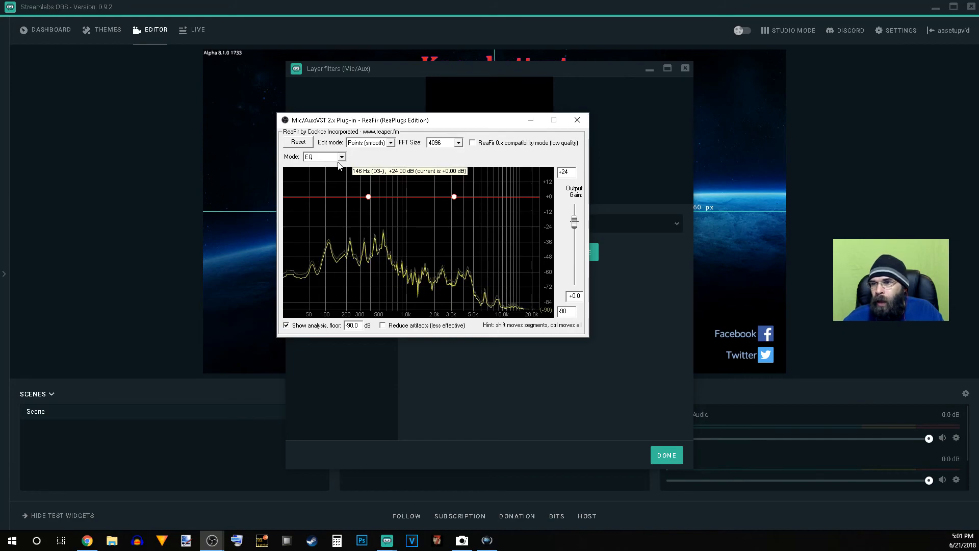
left_click(340, 157)
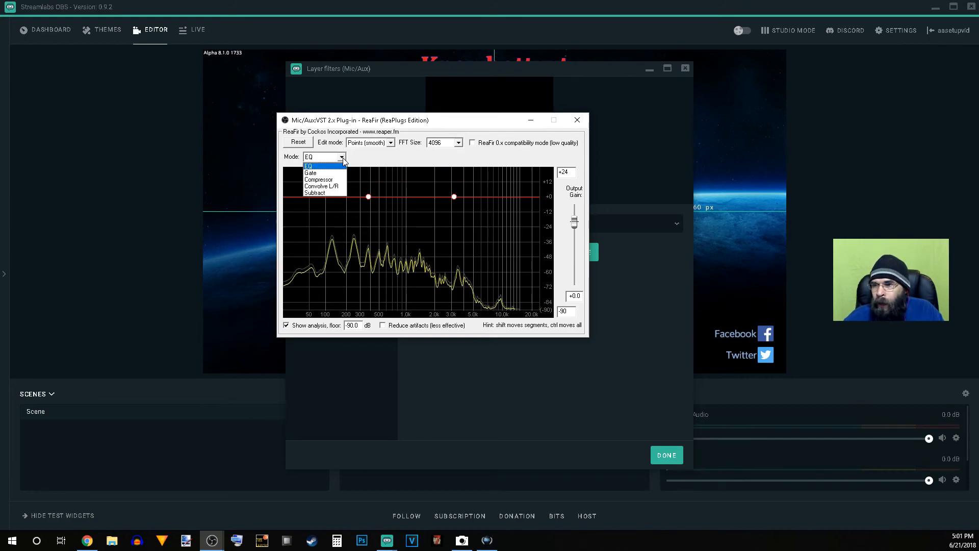
left_click(336, 193)
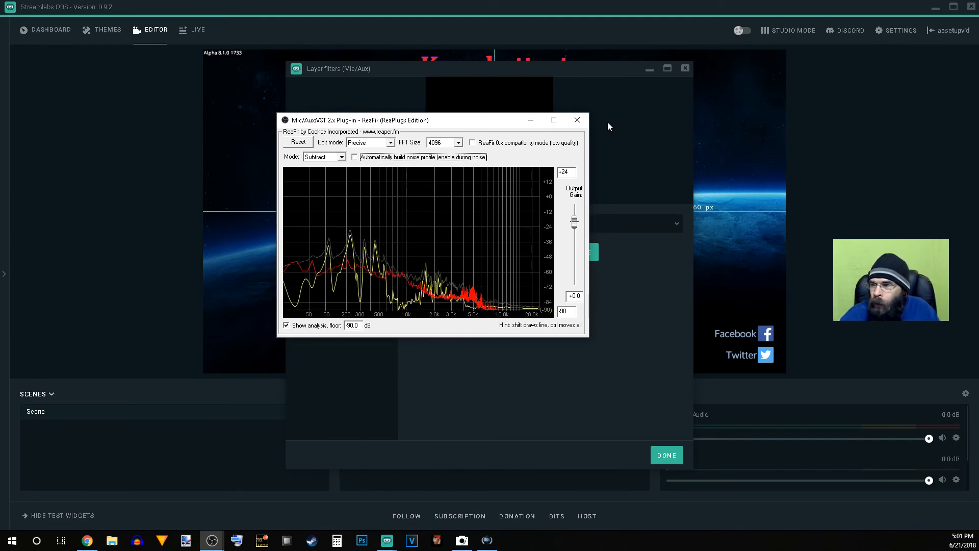
left_click(584, 122)
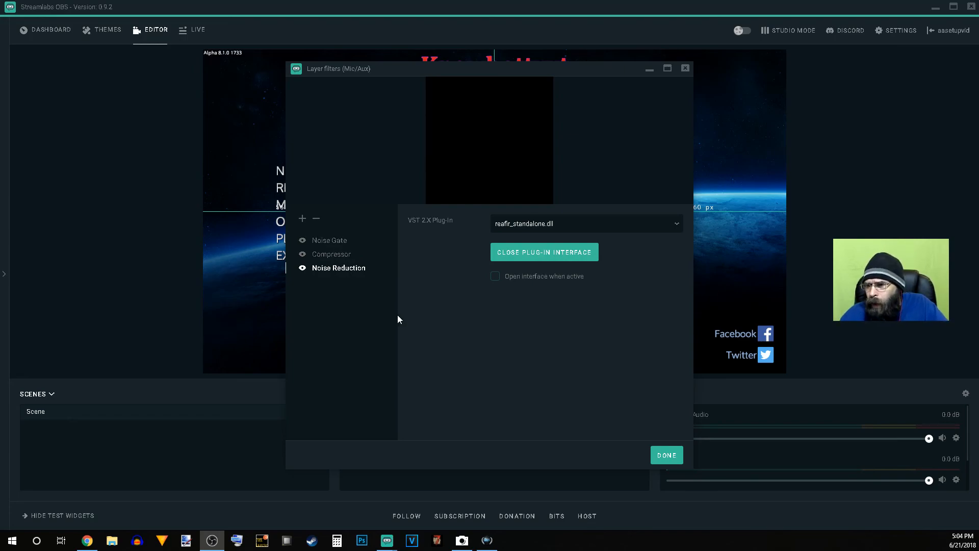
left_click(667, 456)
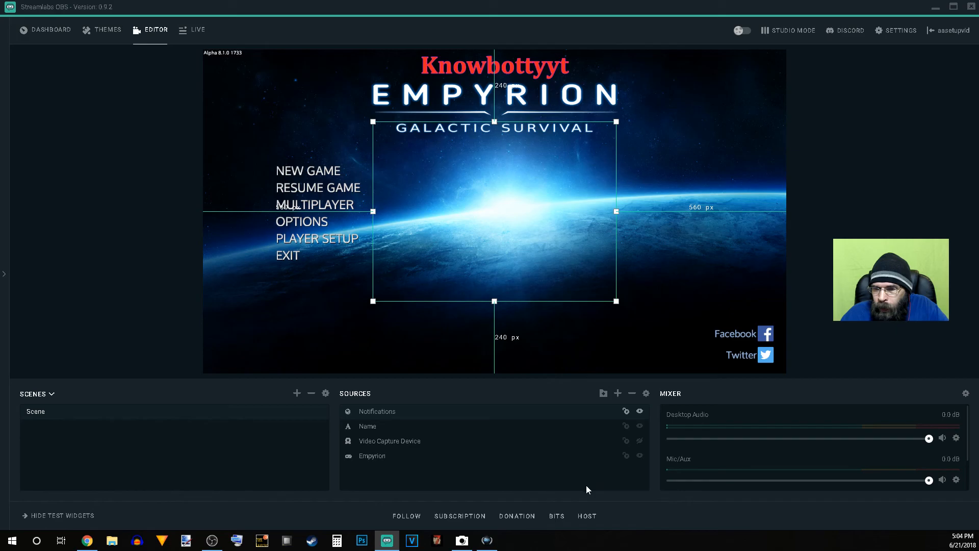
Step: Hide the test widgets and try twice to go live with the title blargh and the game Empyrion: Galactic Survival
left_click(49, 516)
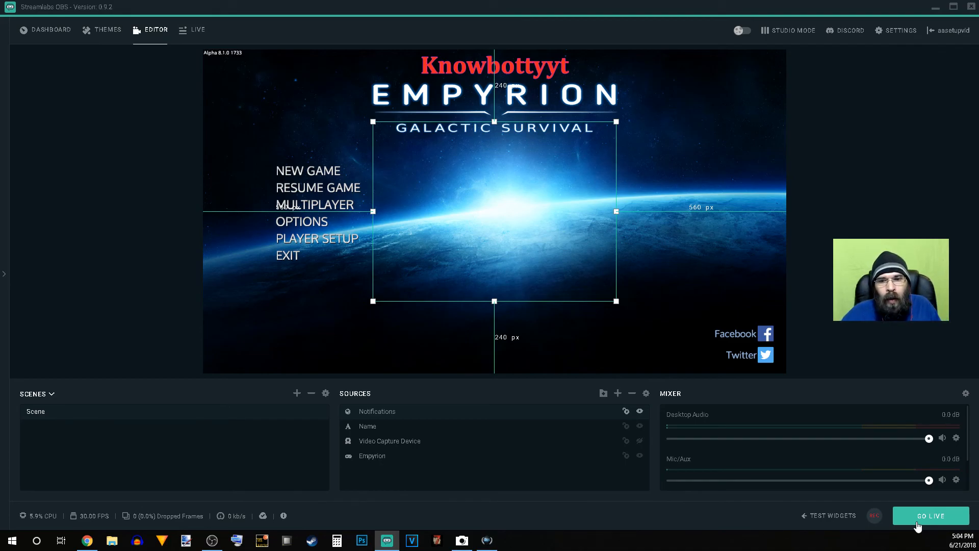
left_click(917, 522)
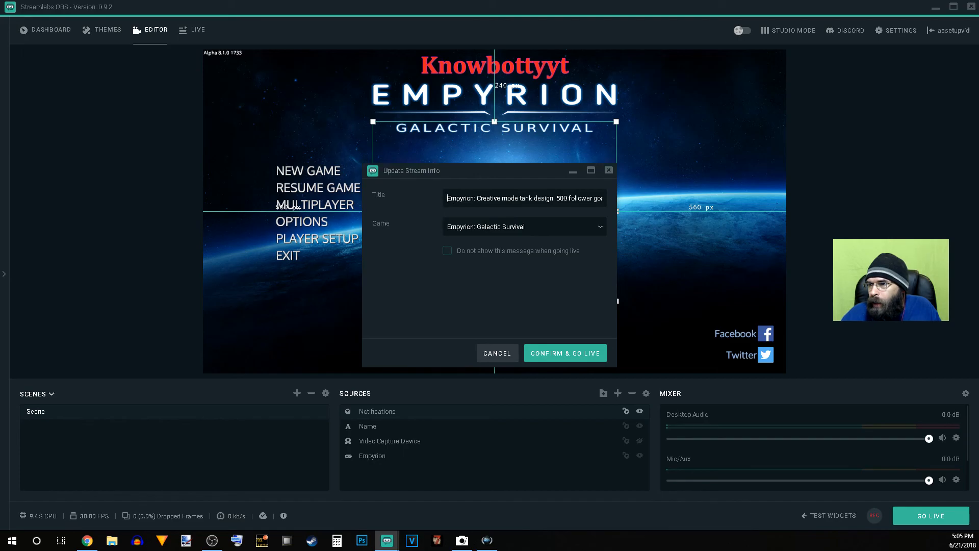
left_click_drag(444, 200, 763, 209)
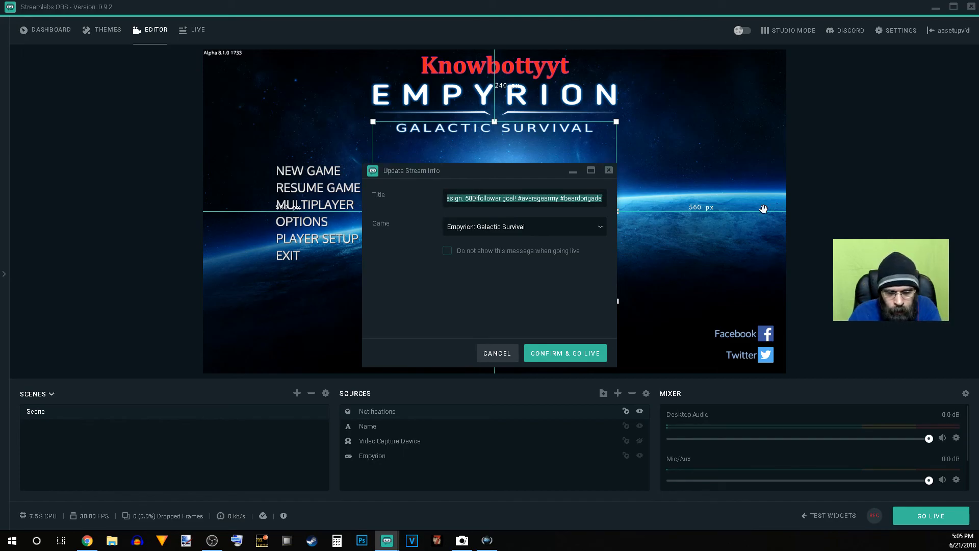
type("blargh")
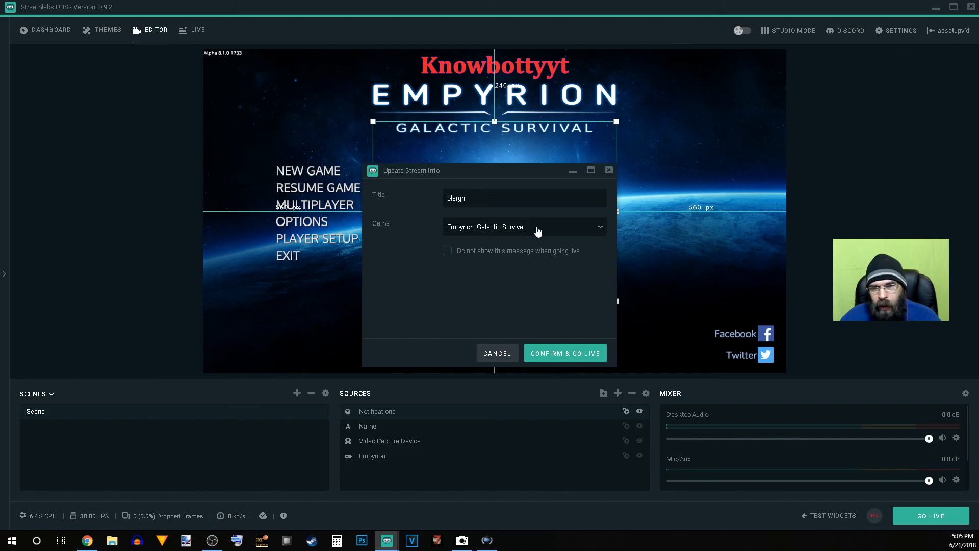
left_click(542, 356)
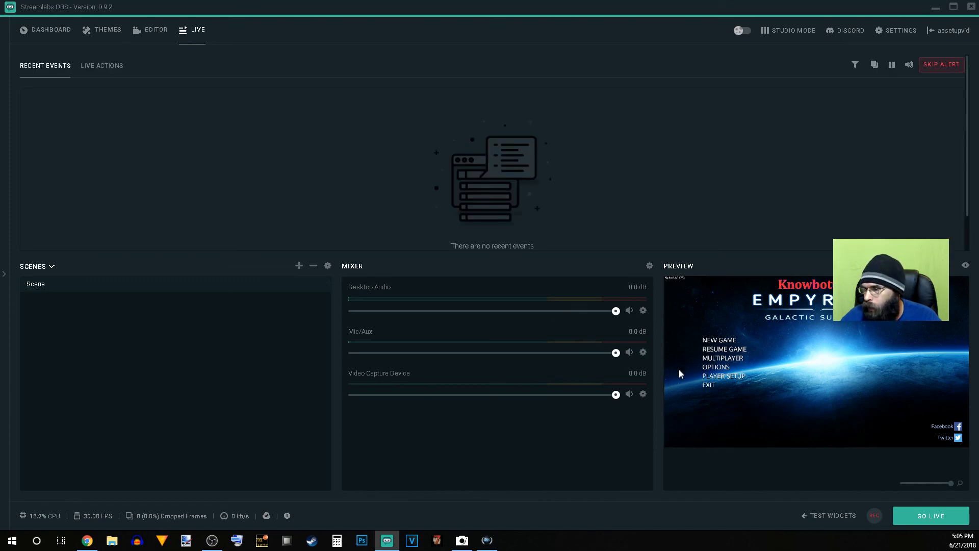
left_click(921, 525)
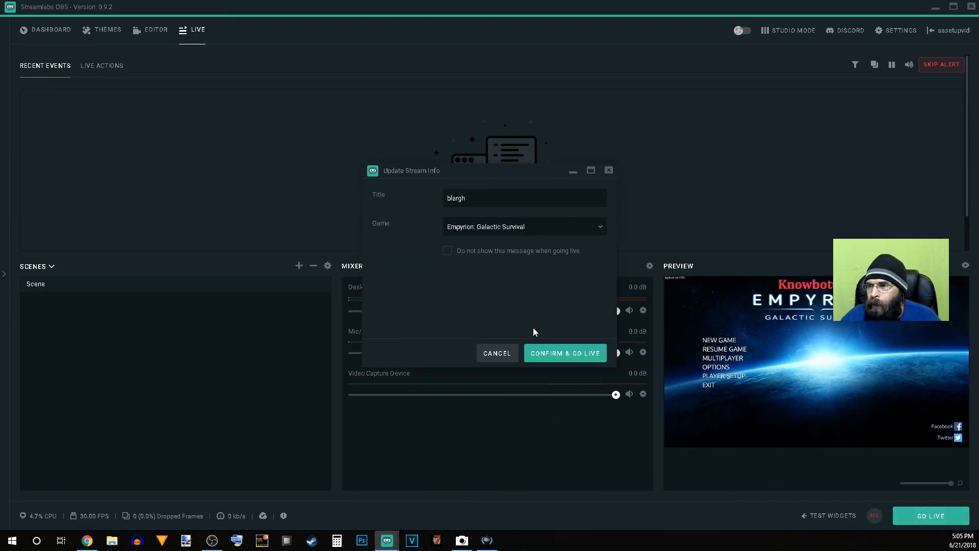
left_click(544, 353)
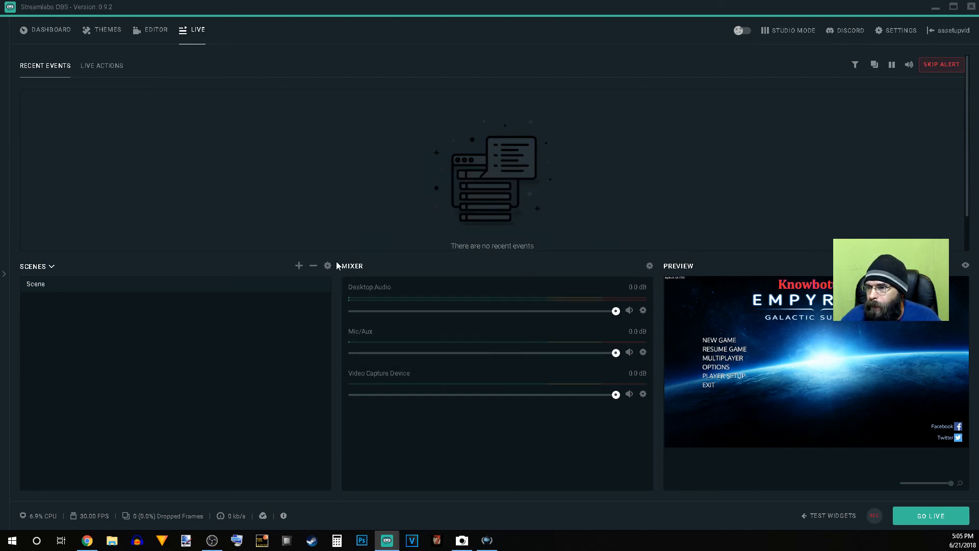
Step: Switch to Twitch in Chrome and check the stream's status on the Live dashboard page
mouse_move(88, 540)
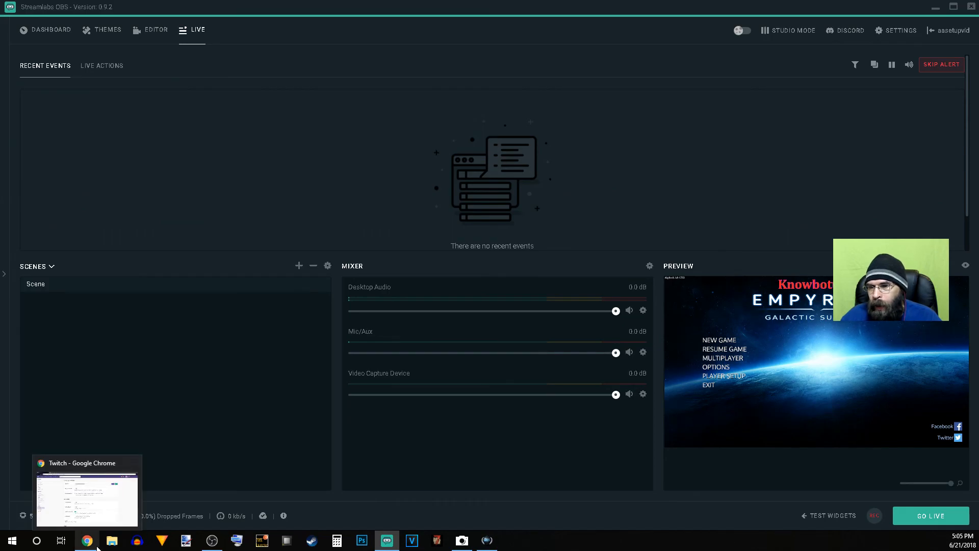
left_click(107, 500)
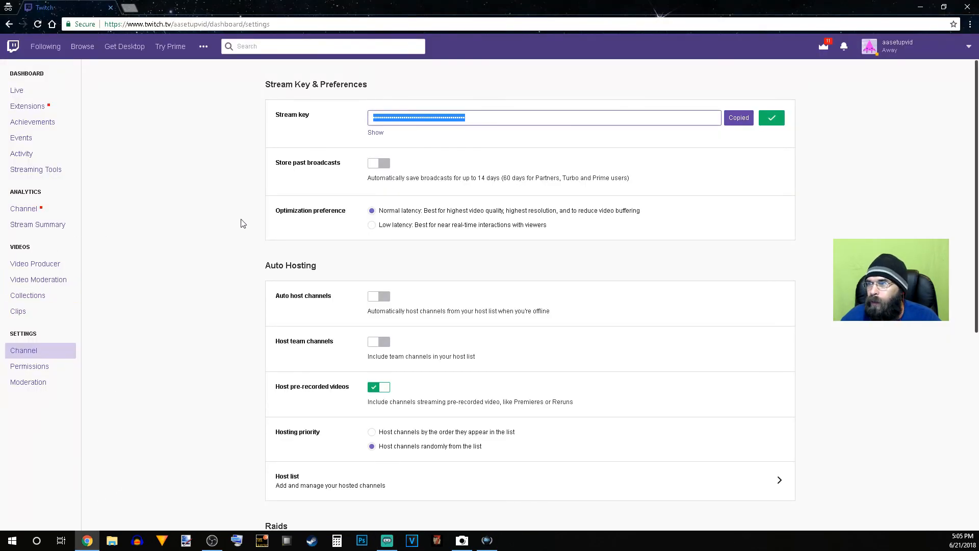
left_click(17, 90)
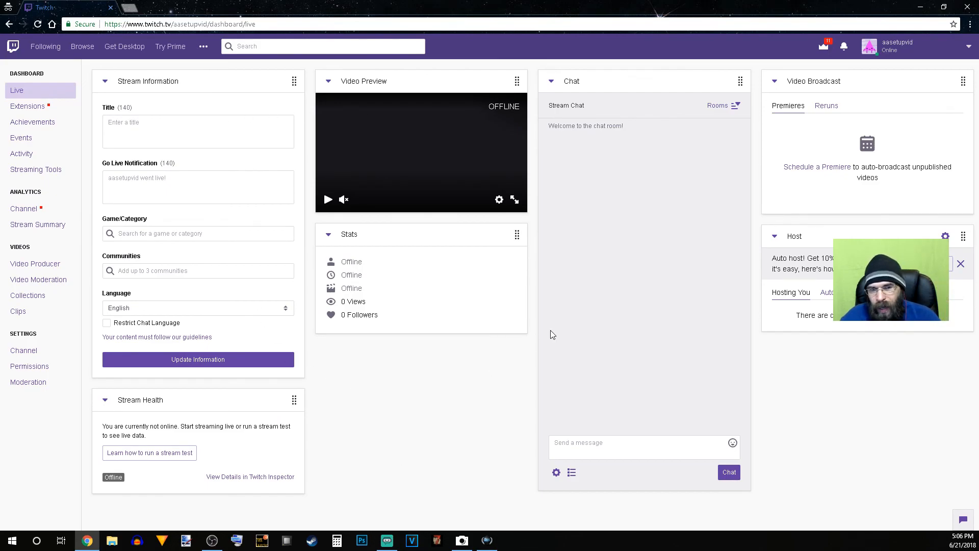
Step: Return to the Streamlabs OBS editor and lower Desktop Audio to -6.5 dB and Mic/Aux to -4.7 dB
left_click(387, 541)
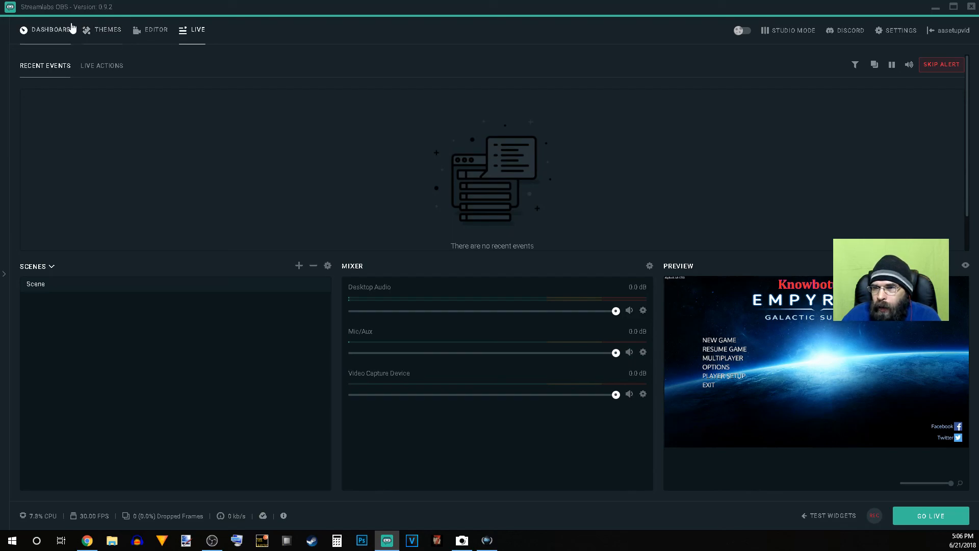
left_click(166, 32)
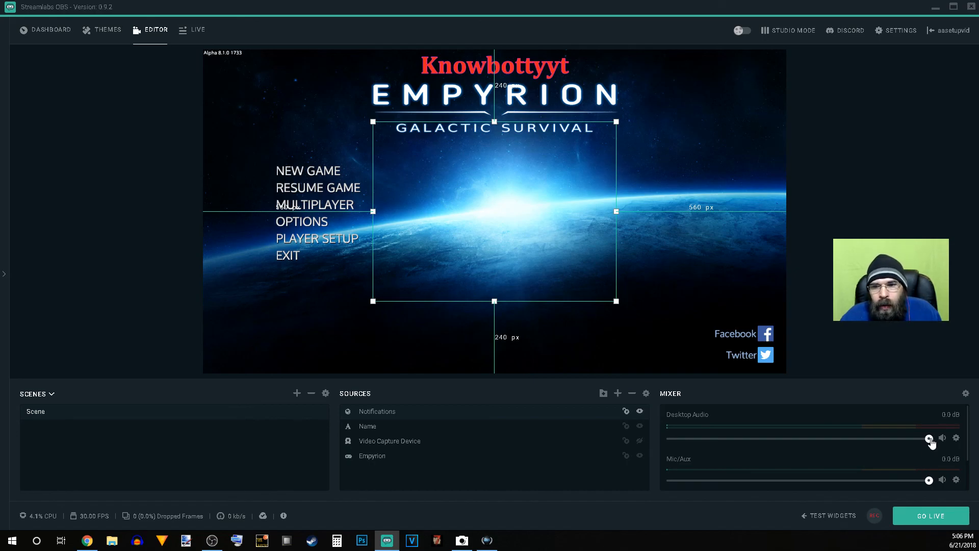
left_click_drag(930, 439, 903, 438)
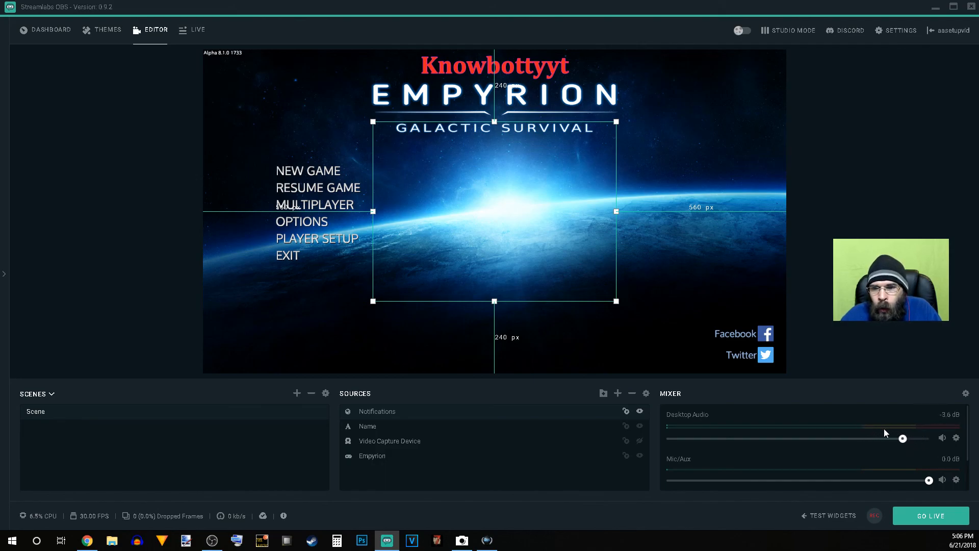
left_click_drag(902, 442, 882, 445)
left_click_drag(927, 481, 896, 486)
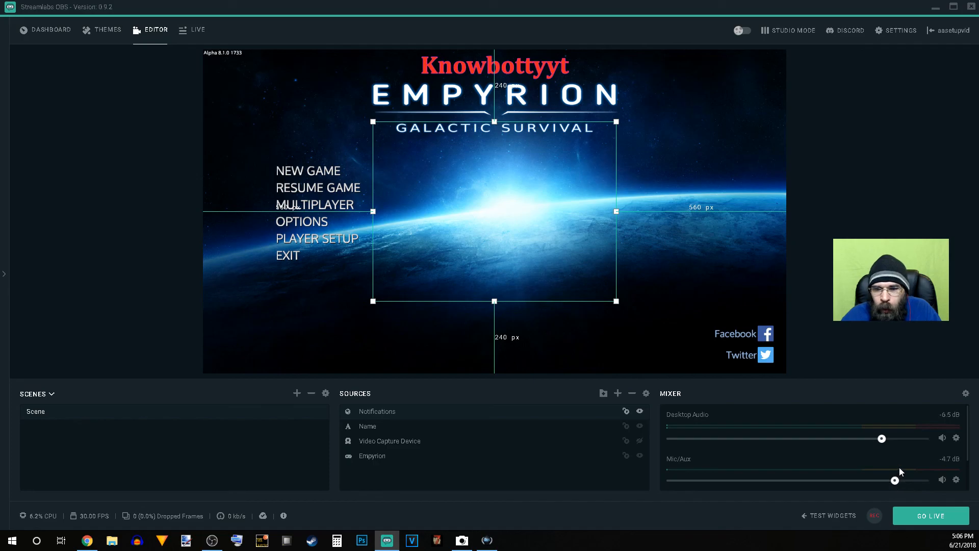